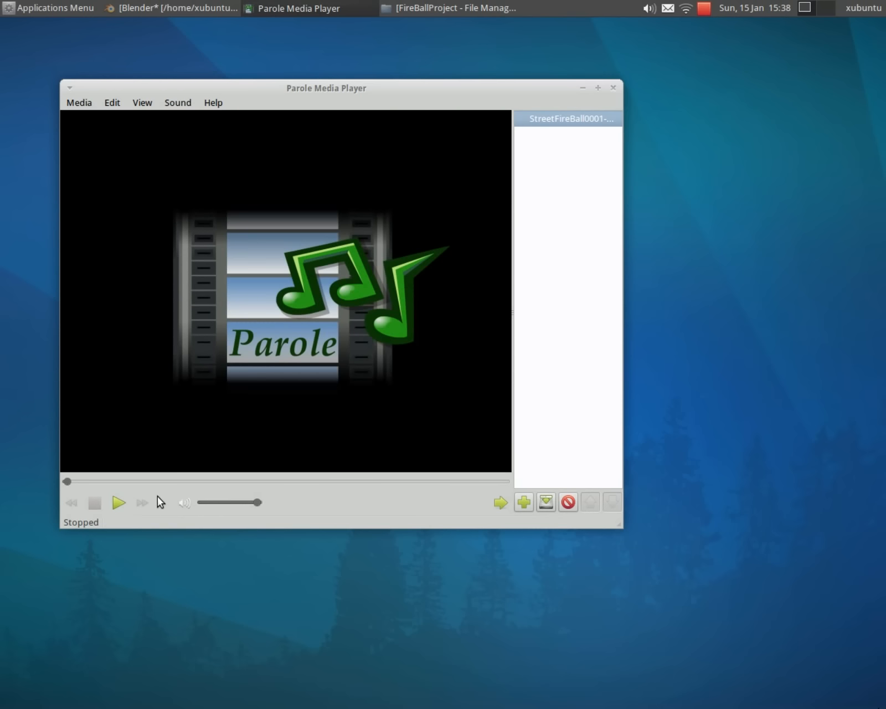
Play the StreetFireBall clip briefly, pause it, and scrub through the fireball's descent, approach and smoke to review the effect
{"action": "left_click", "coordinate": [121, 502]}
{"action": "left_click", "coordinate": [123, 503]}
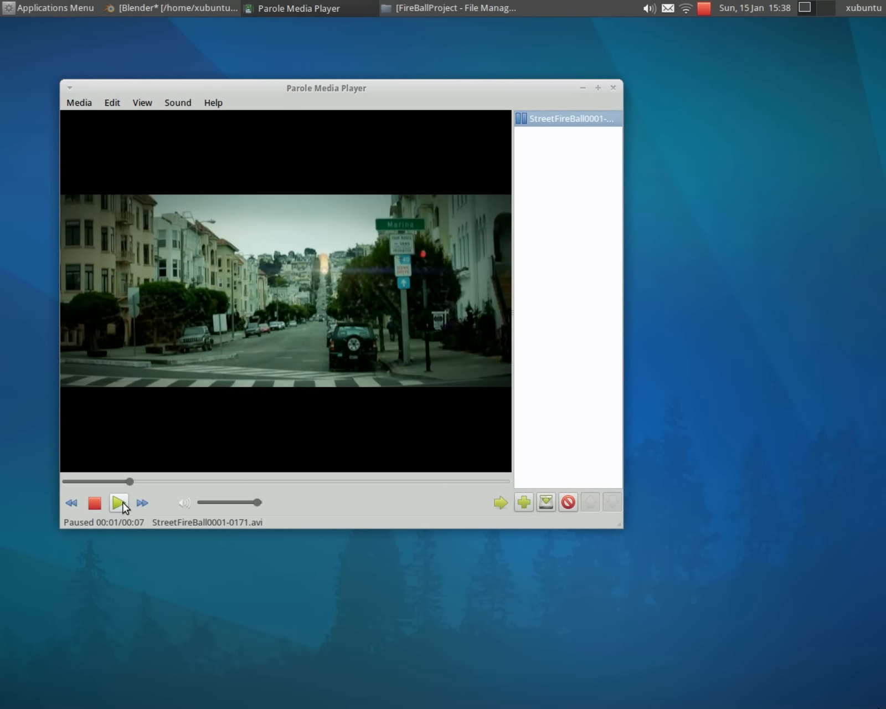
{"action": "left_click_drag", "start_coordinate": [130, 483], "coordinate": [380, 507]}
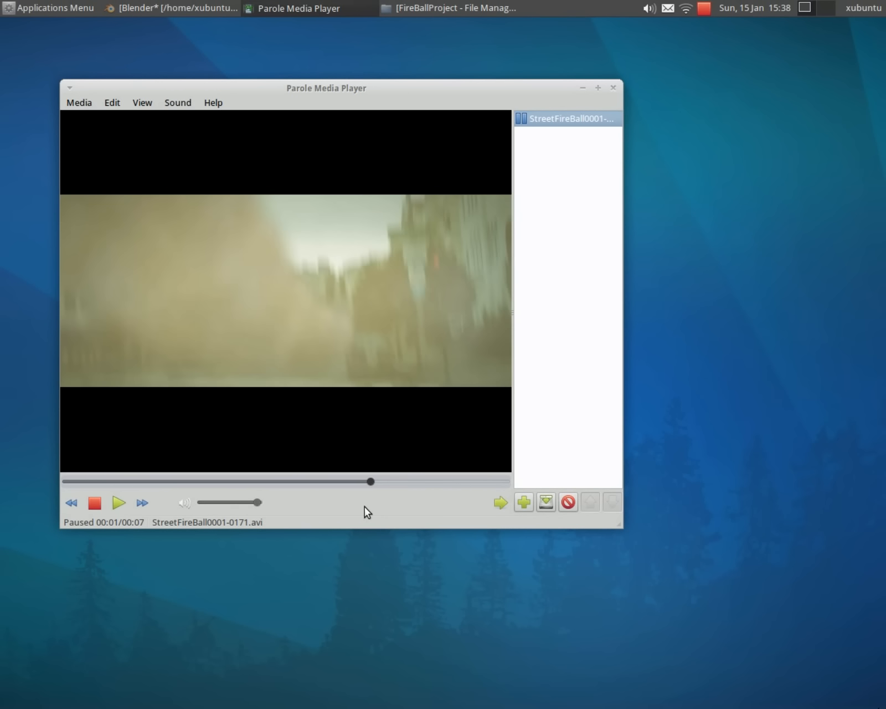
{"action": "left_click_drag", "start_coordinate": [354, 508], "coordinate": [249, 491]}
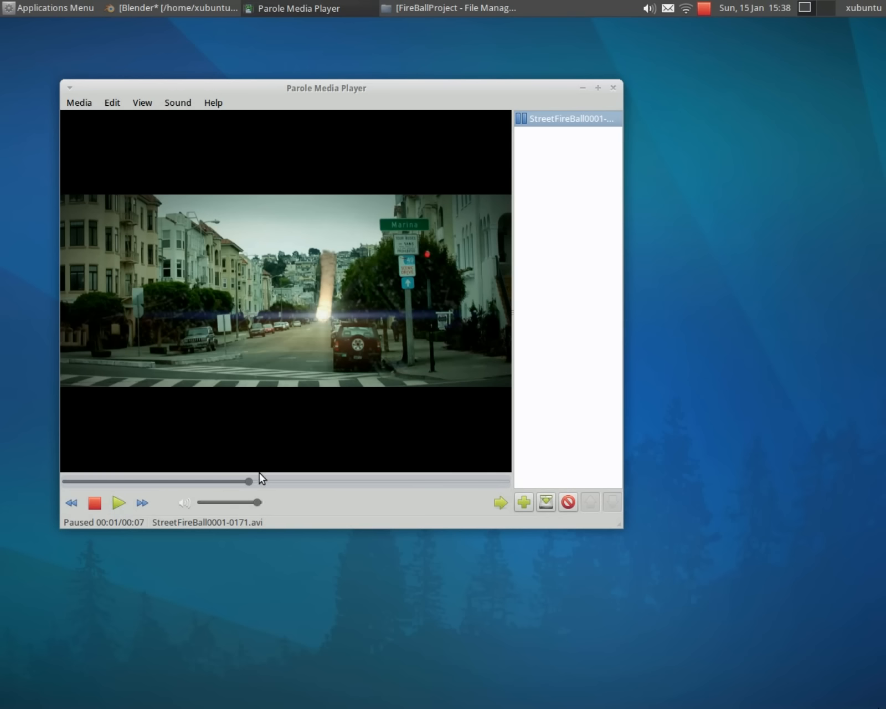
{"action": "left_click_drag", "start_coordinate": [241, 480], "coordinate": [183, 482]}
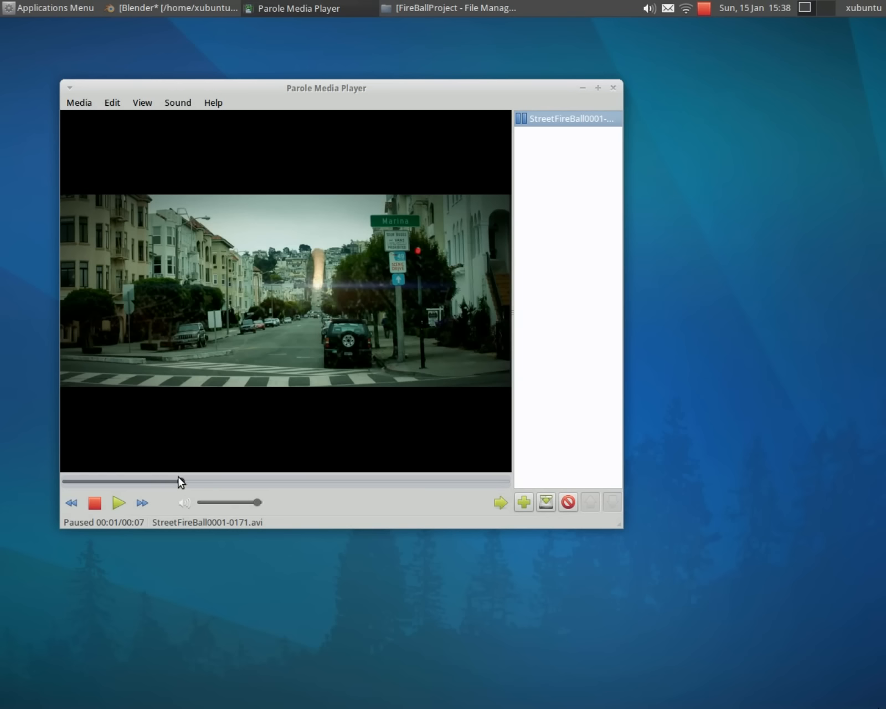
{"action": "left_click_drag", "start_coordinate": [182, 482], "coordinate": [267, 484]}
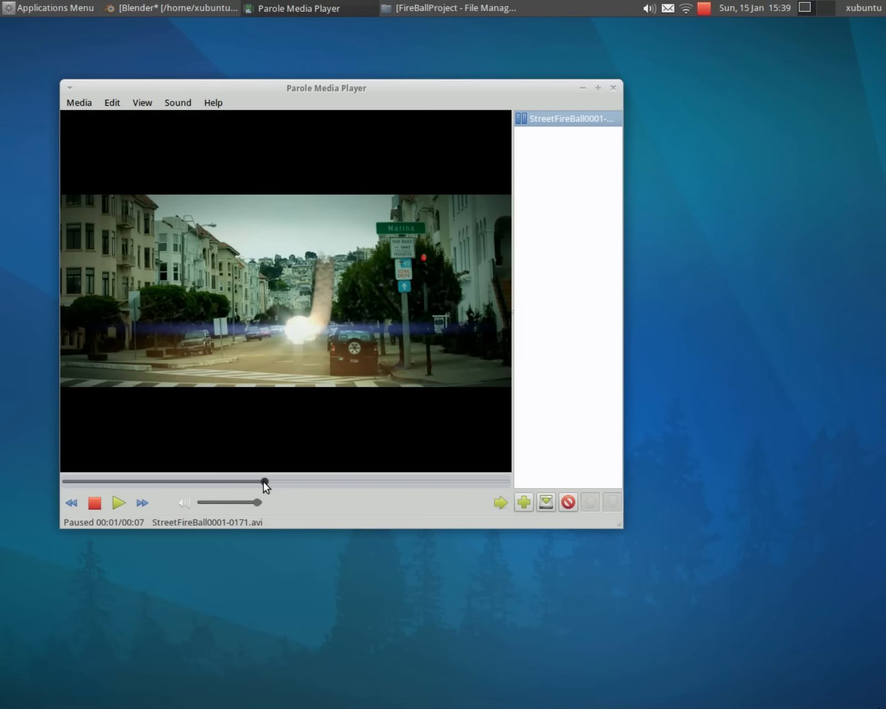
{"action": "left_click_drag", "start_coordinate": [296, 481], "coordinate": [309, 481]}
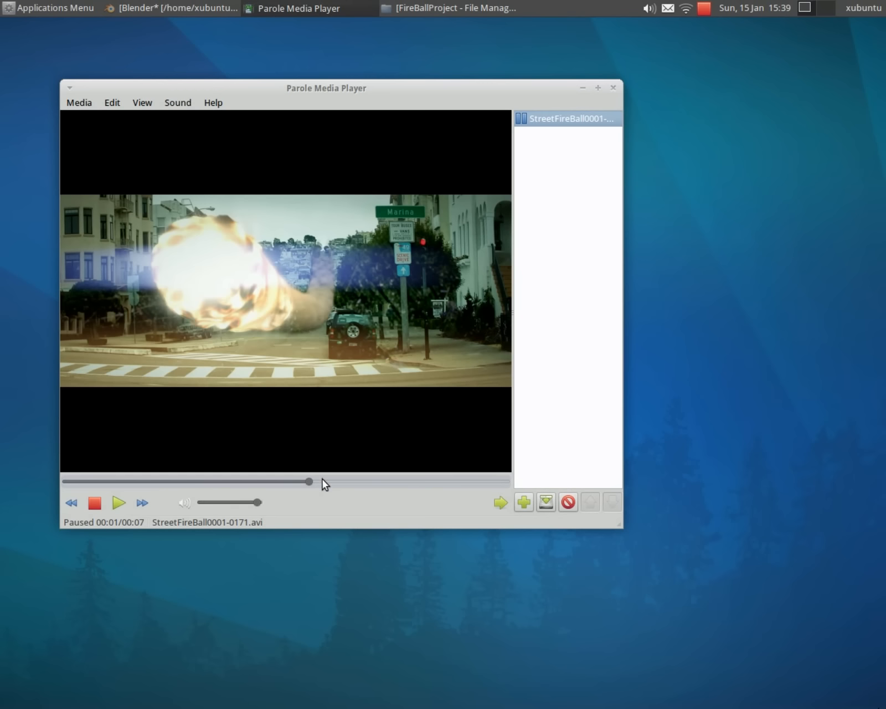
{"action": "left_click_drag", "start_coordinate": [308, 480], "coordinate": [331, 482]}
{"action": "left_click_drag", "start_coordinate": [334, 484], "coordinate": [349, 484]}
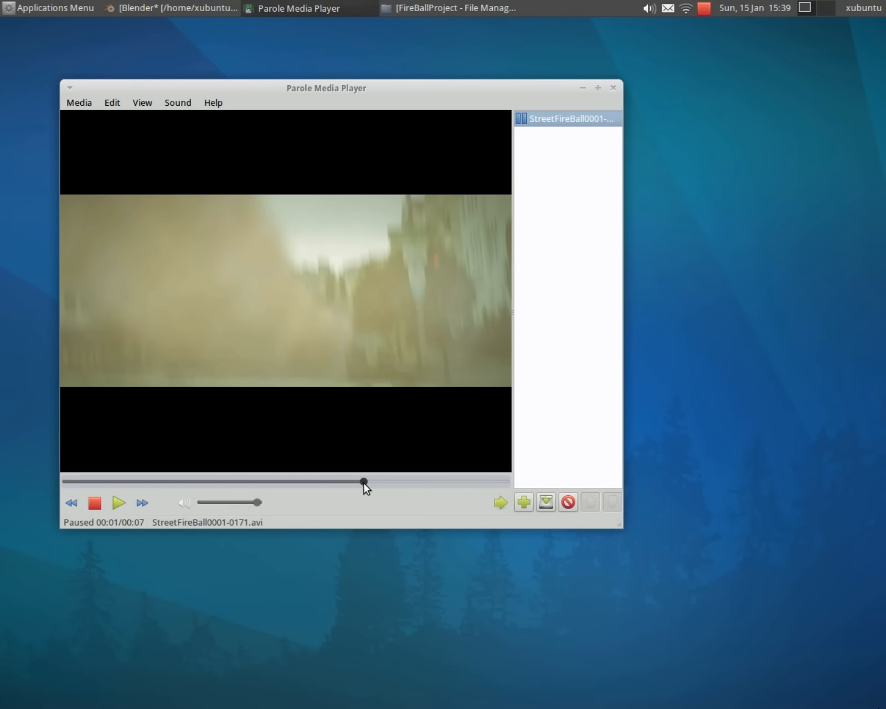
{"action": "left_click_drag", "start_coordinate": [386, 485], "coordinate": [377, 484]}
{"action": "mouse_move", "coordinate": [379, 481]}
{"action": "left_mouse_down"}
{"action": "mouse_move", "coordinate": [395, 484]}
{"action": "mouse_move", "coordinate": [379, 483]}
{"action": "left_mouse_up"}
Resume the clip and pause it in the smoke, play a little further, and seek back to the fireball's descent
{"action": "left_click", "coordinate": [119, 503]}
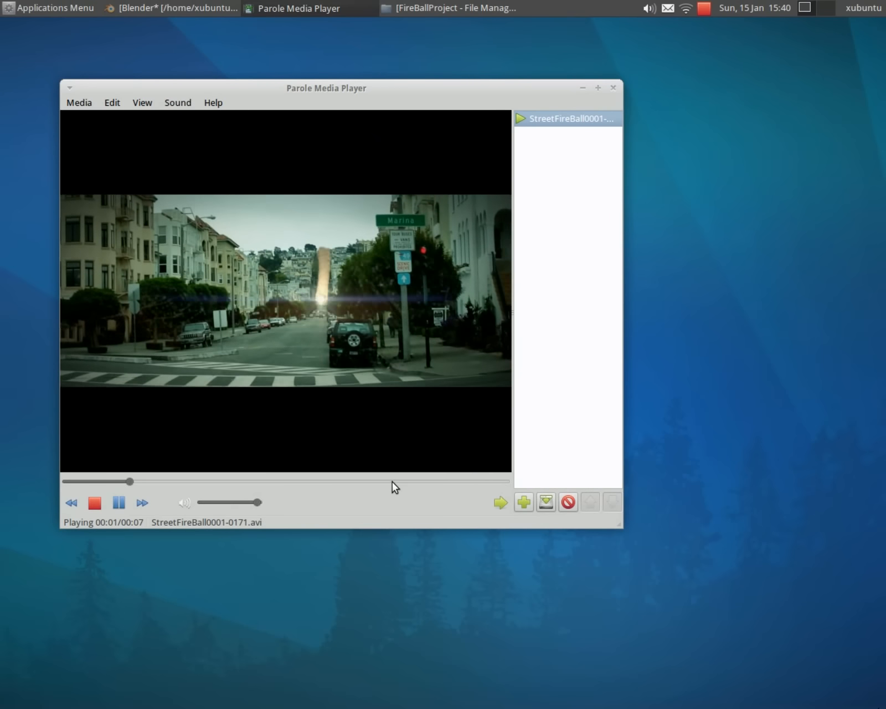
{"action": "left_click", "coordinate": [122, 504]}
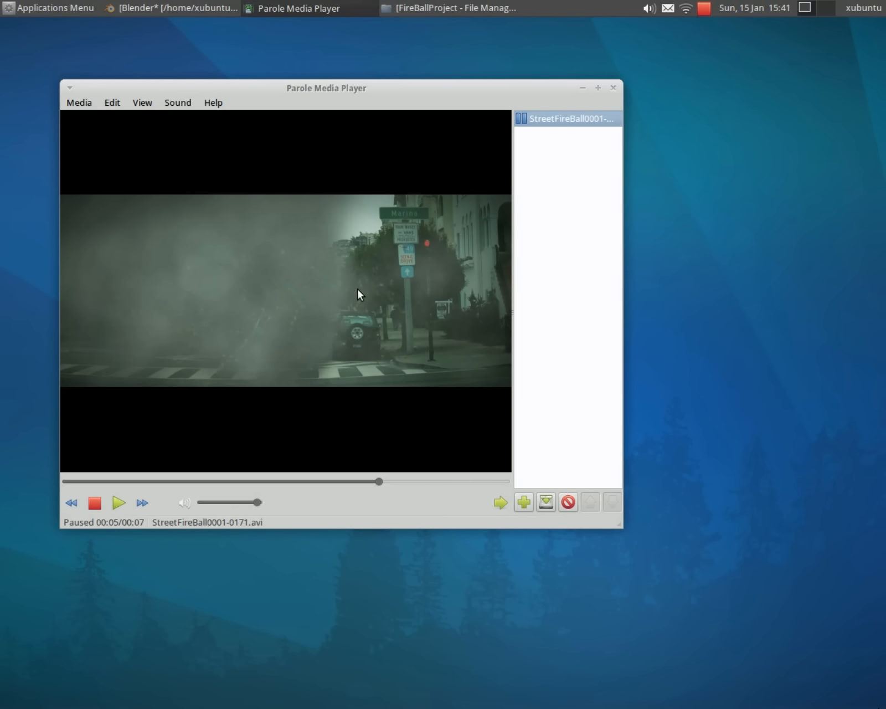
{"action": "left_click", "coordinate": [119, 502]}
{"action": "left_click", "coordinate": [119, 502]}
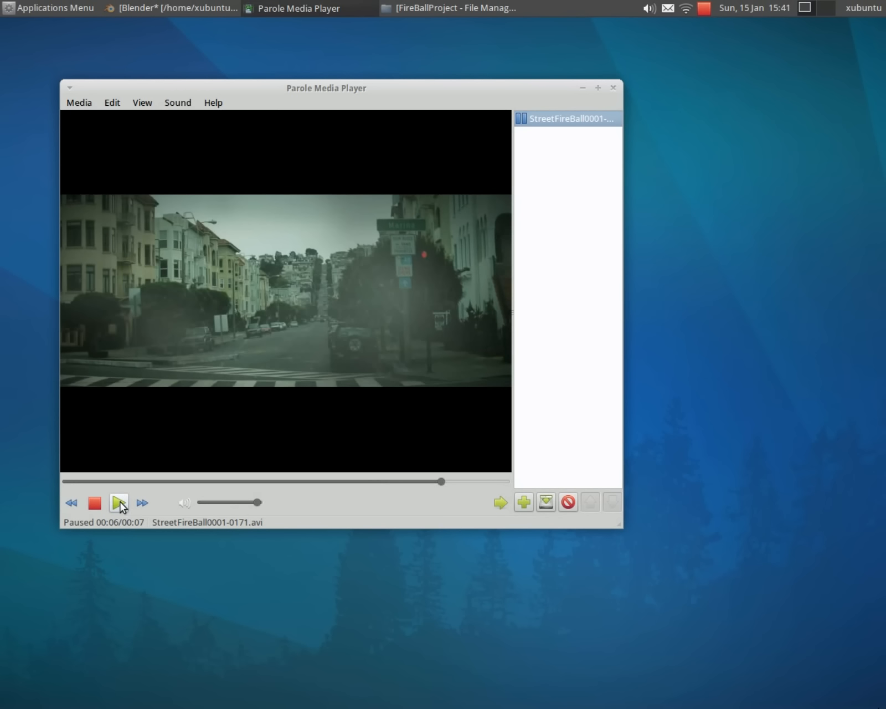
{"action": "left_click", "coordinate": [227, 481]}
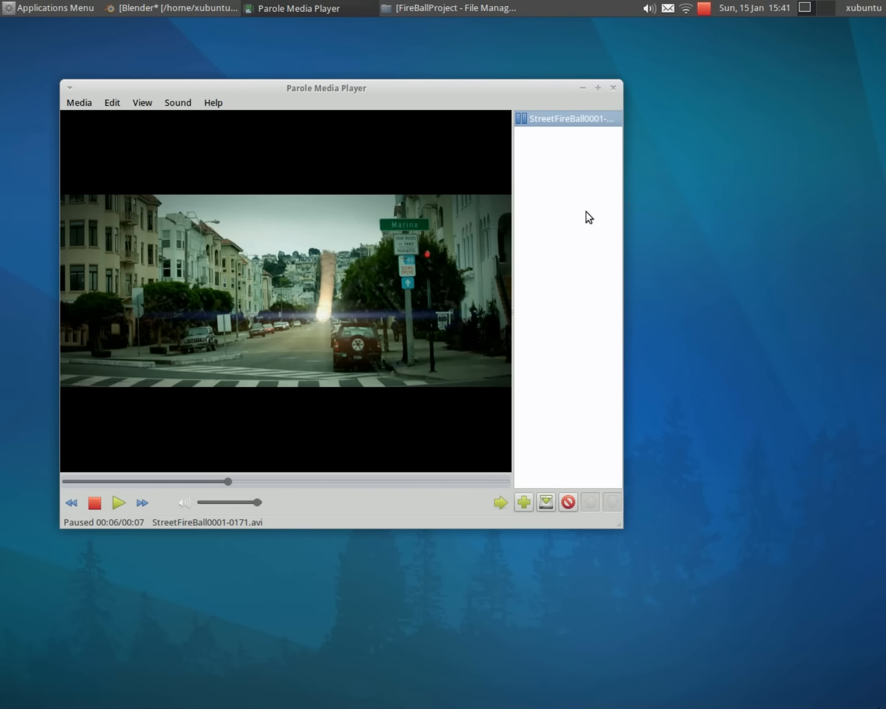
Minimize the media player, switch to Blender, choose the Default screen layout and change the render result area to a 3D View
{"action": "left_click", "coordinate": [582, 88]}
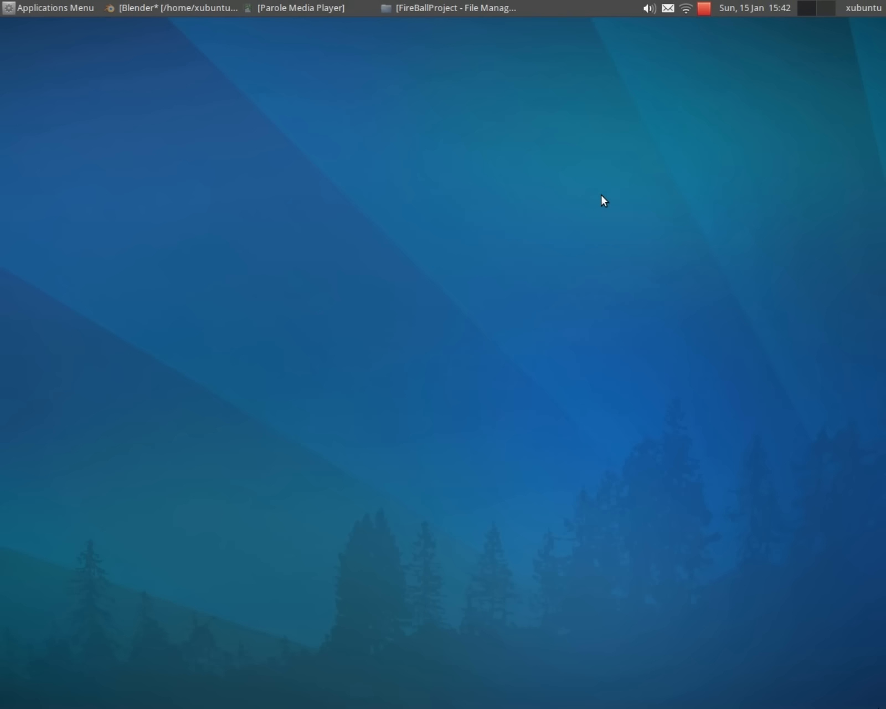
{"action": "left_click", "coordinate": [205, 8]}
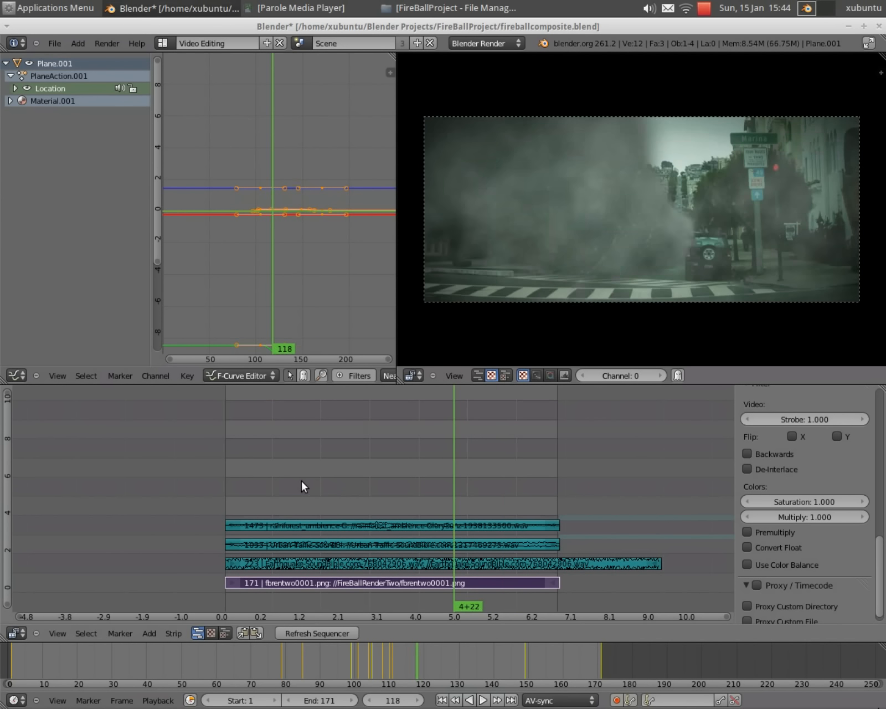
{"action": "left_click", "coordinate": [164, 43]}
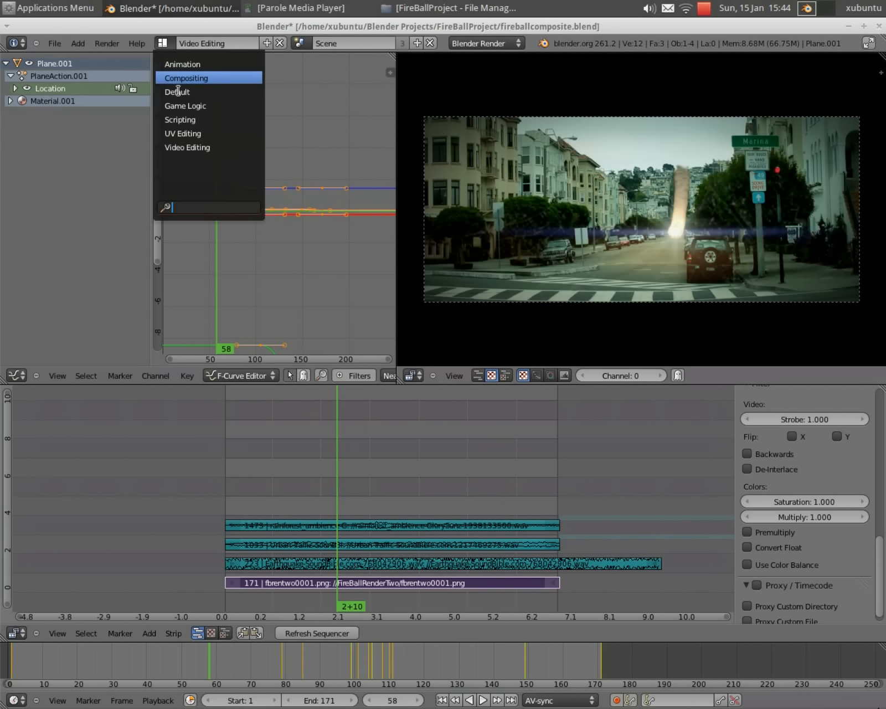
{"action": "left_click", "coordinate": [184, 94]}
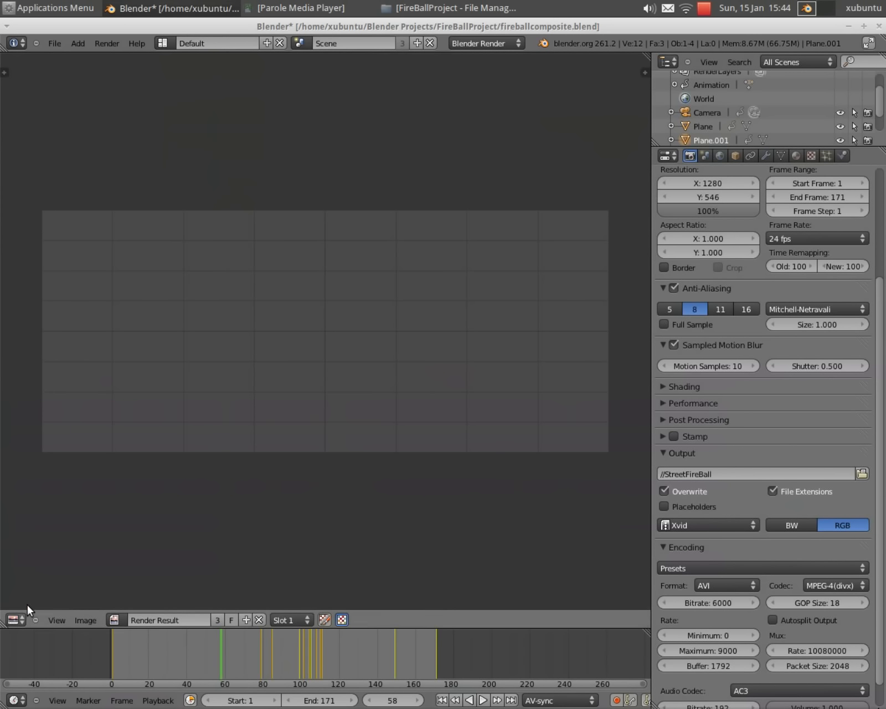
{"action": "left_click", "coordinate": [15, 620]}
{"action": "left_click", "coordinate": [44, 605]}
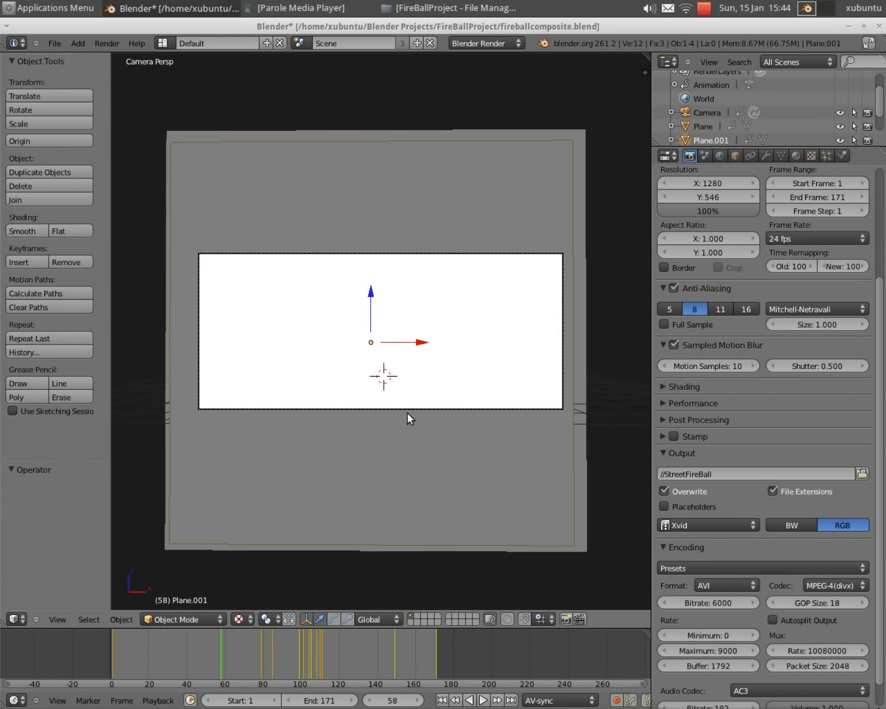
Select the fbrenone0001.png street footage plane, show its material settings, and check its image sequence at several frames between 42 and 92
{"action": "middle_click_drag", "start_coordinate": [623, 408], "coordinate": [536, 419]}
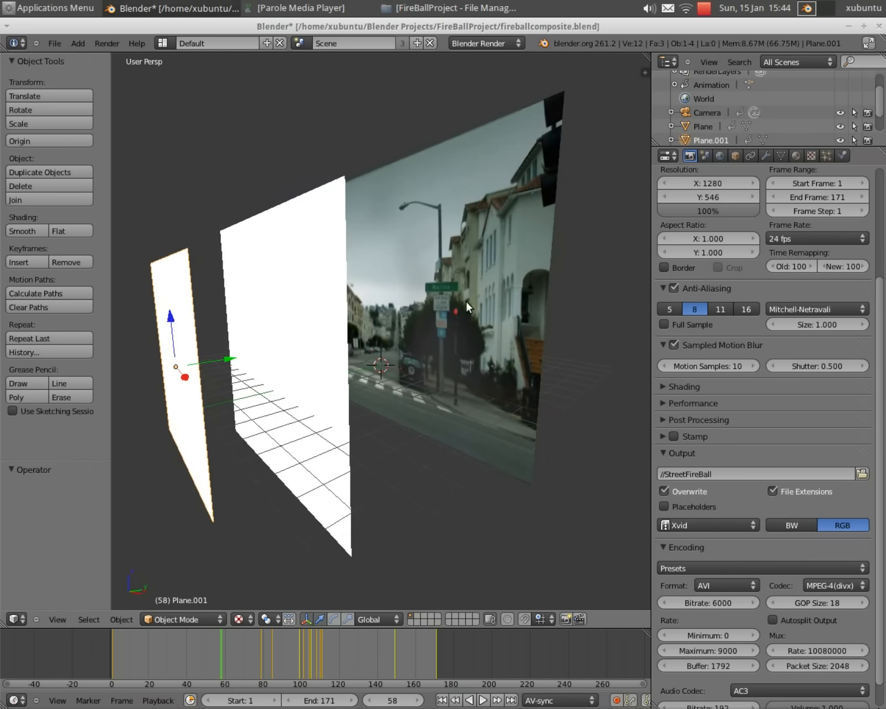
{"action": "right_click", "coordinate": [446, 351]}
{"action": "left_click", "coordinate": [190, 660]}
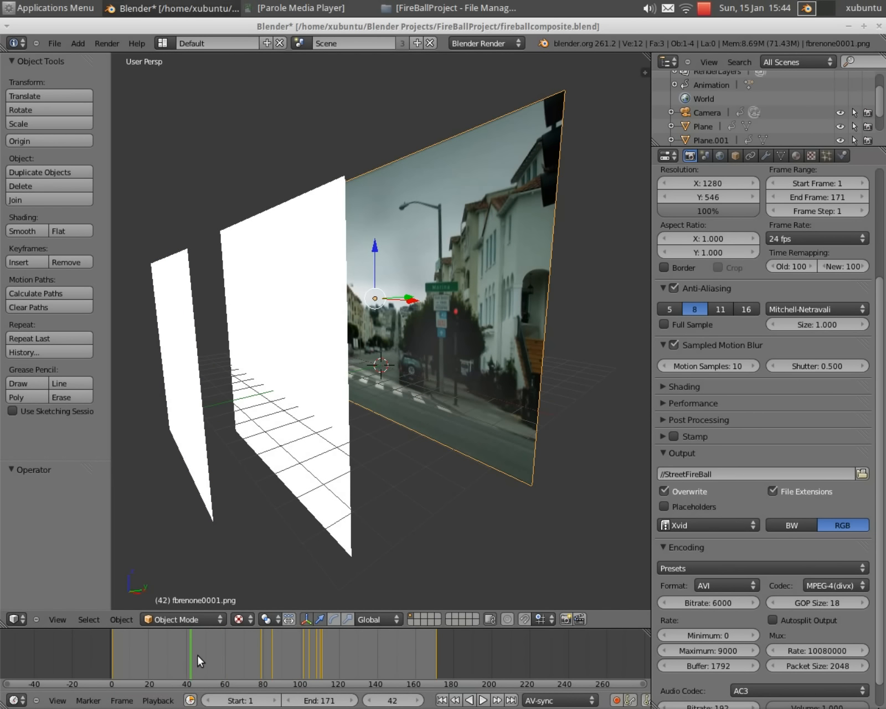
{"action": "left_click", "coordinate": [244, 655]}
{"action": "left_click", "coordinate": [795, 155]}
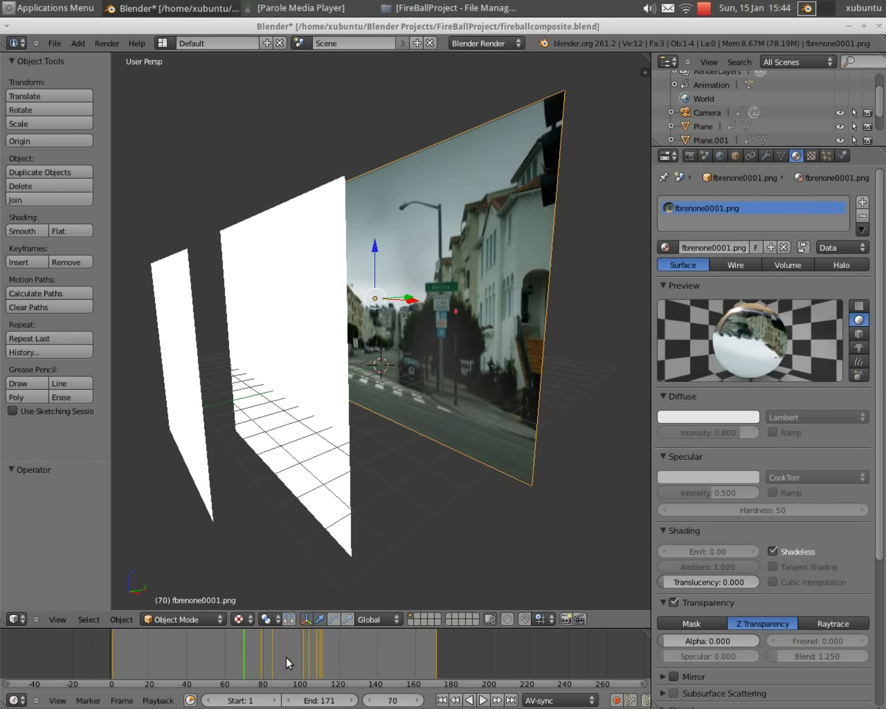
{"action": "left_click", "coordinate": [286, 658]}
{"action": "left_click", "coordinate": [245, 656]}
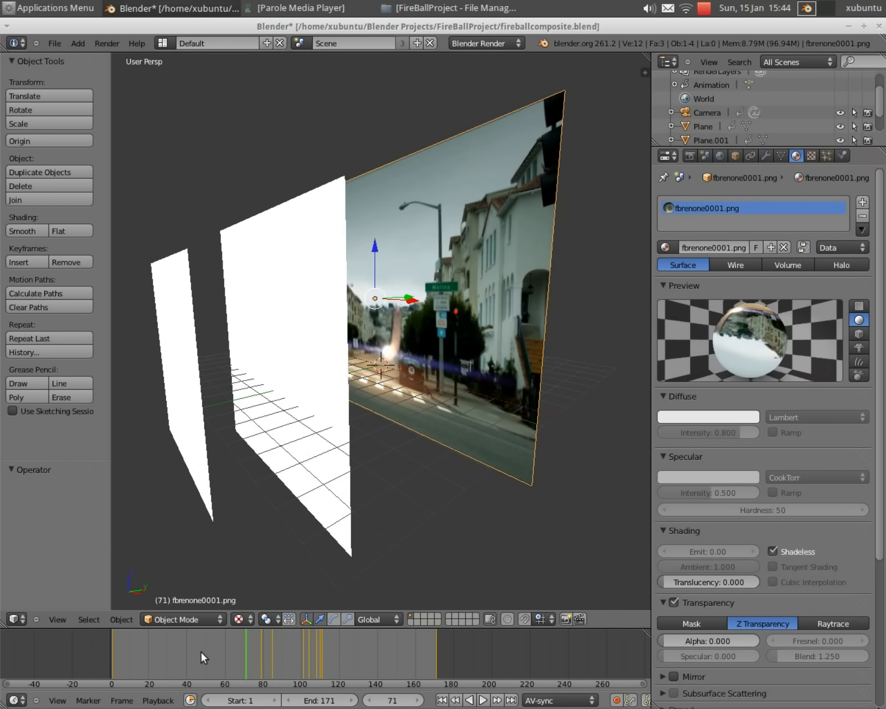
{"action": "left_click", "coordinate": [201, 654]}
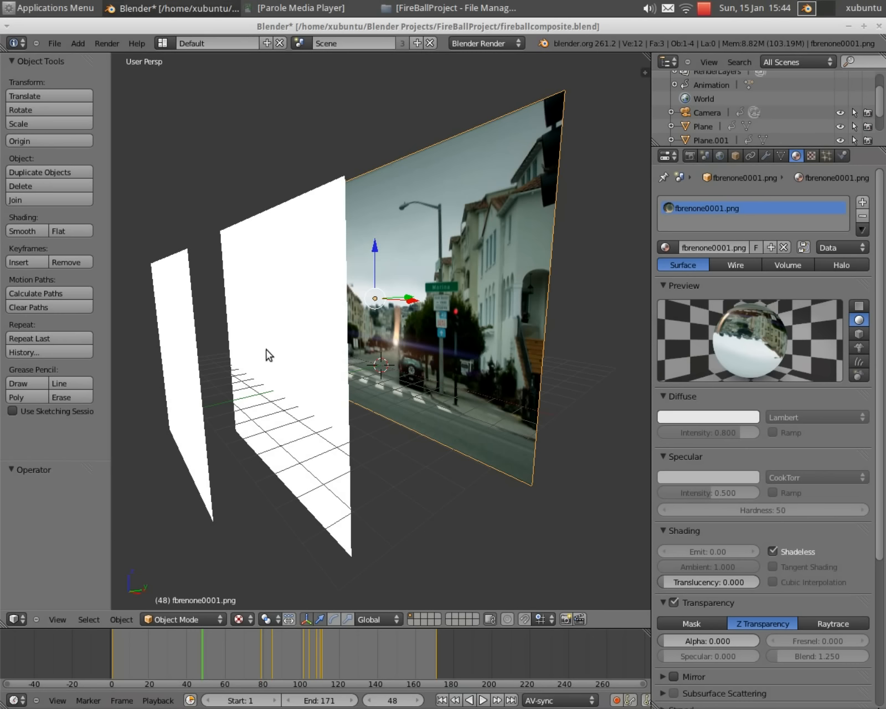
Select the middle white plane and inspect its Clouds texture's animated alpha influence at frames 48 and 77
{"action": "right_click", "coordinate": [308, 266]}
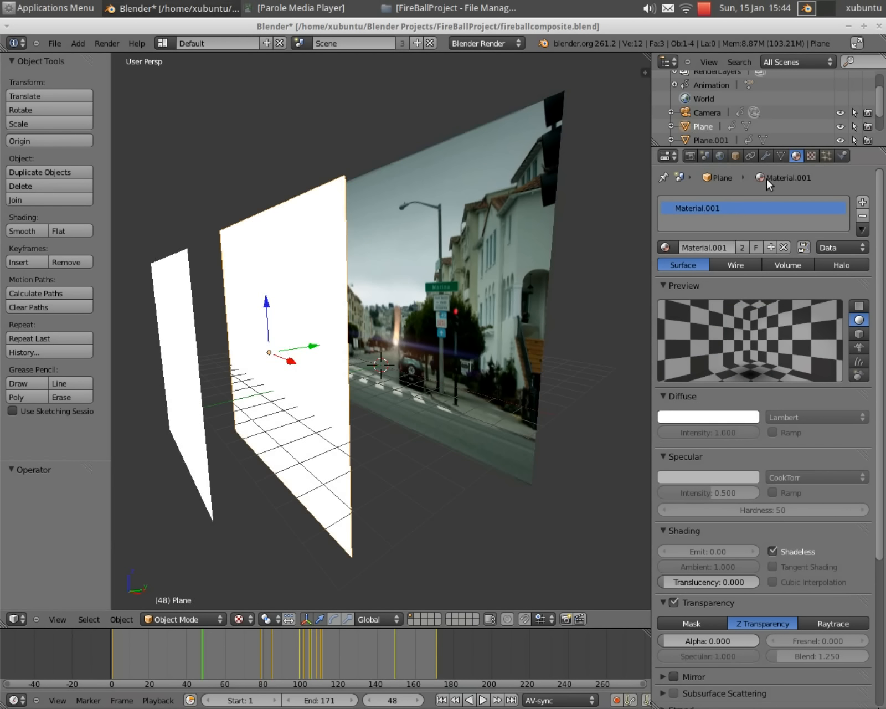
{"action": "left_click", "coordinate": [811, 155]}
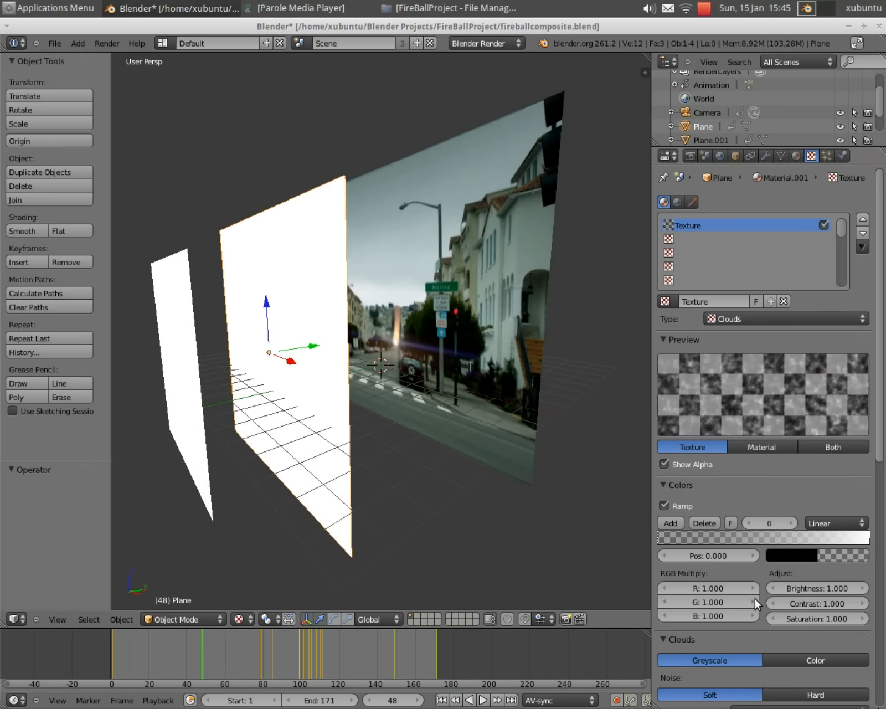
{"action": "scroll", "coordinate": [755, 599], "scroll_direction": "down", "scroll_amount": 15}
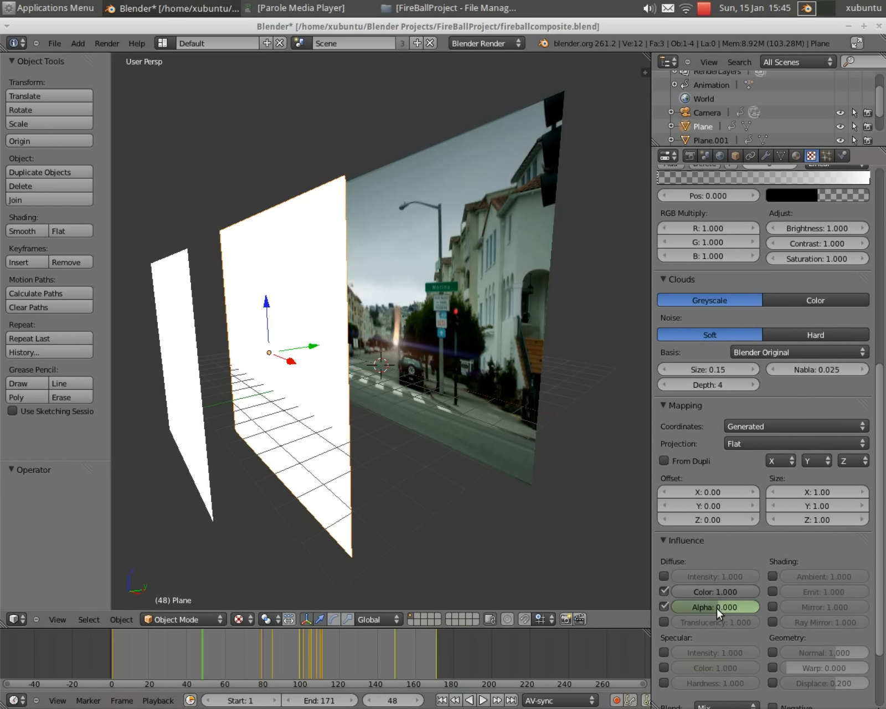
{"action": "left_click", "coordinate": [258, 647]}
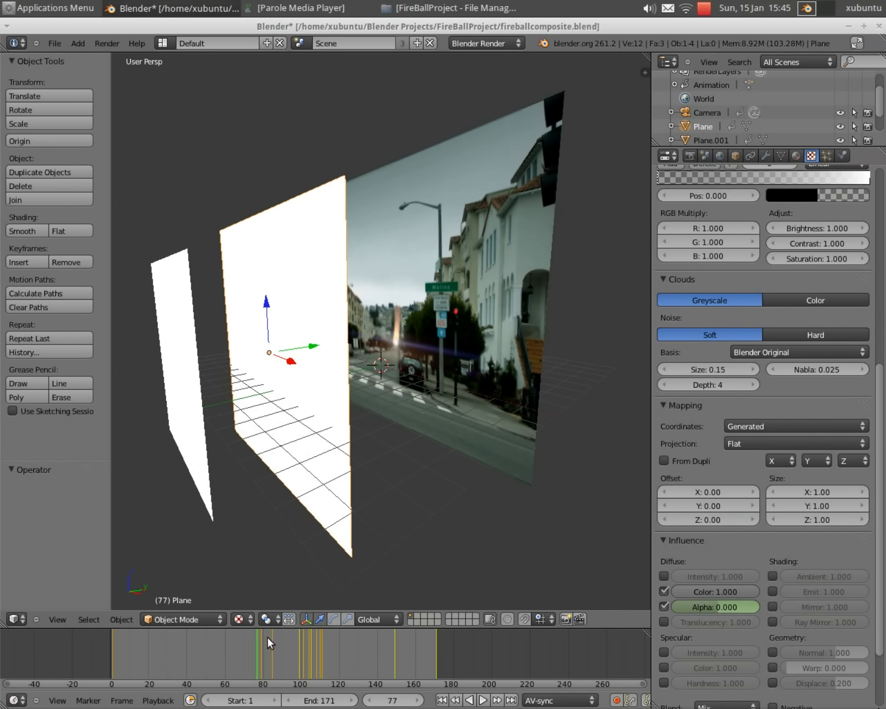
Select the street footage plane, show its material, and check its footage from frame 77 through frame 99
{"action": "right_click", "coordinate": [433, 387]}
{"action": "left_click", "coordinate": [795, 157]}
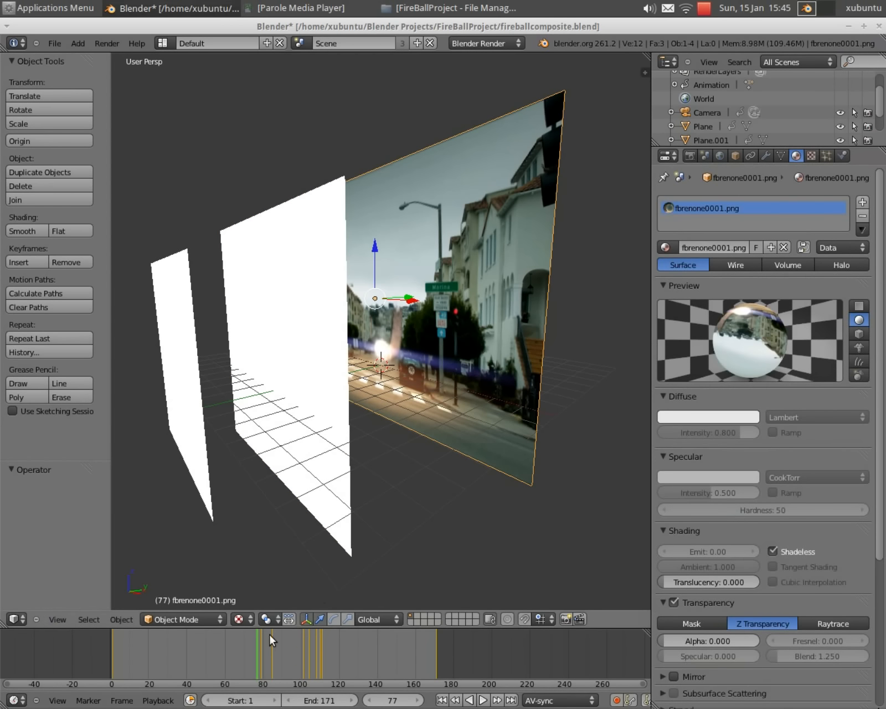
{"action": "left_click_drag", "start_coordinate": [265, 646], "coordinate": [274, 647]}
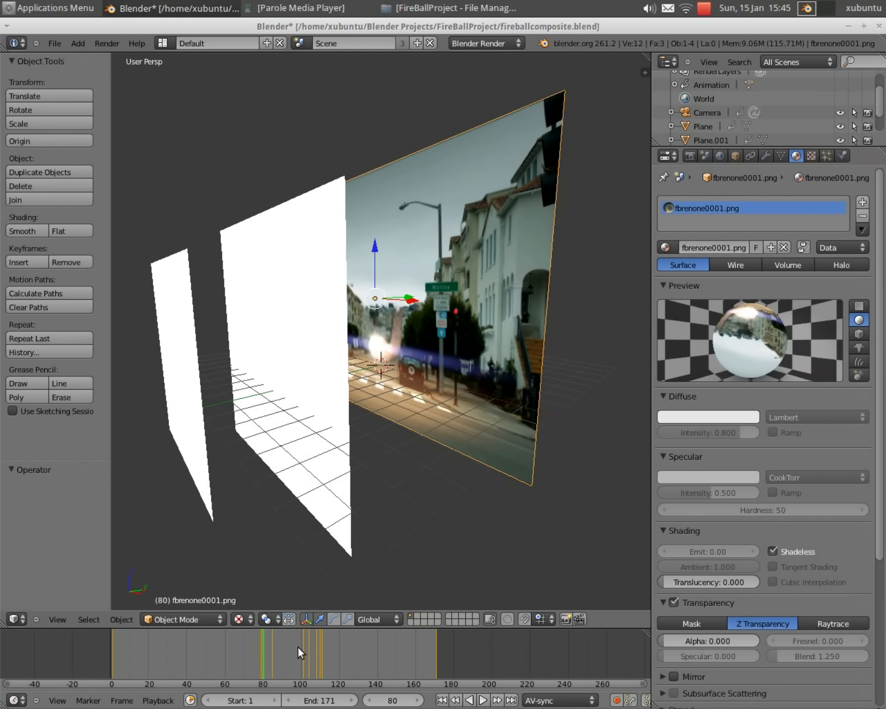
{"action": "key", "text": "Up"}
{"action": "left_click", "coordinate": [300, 646]}
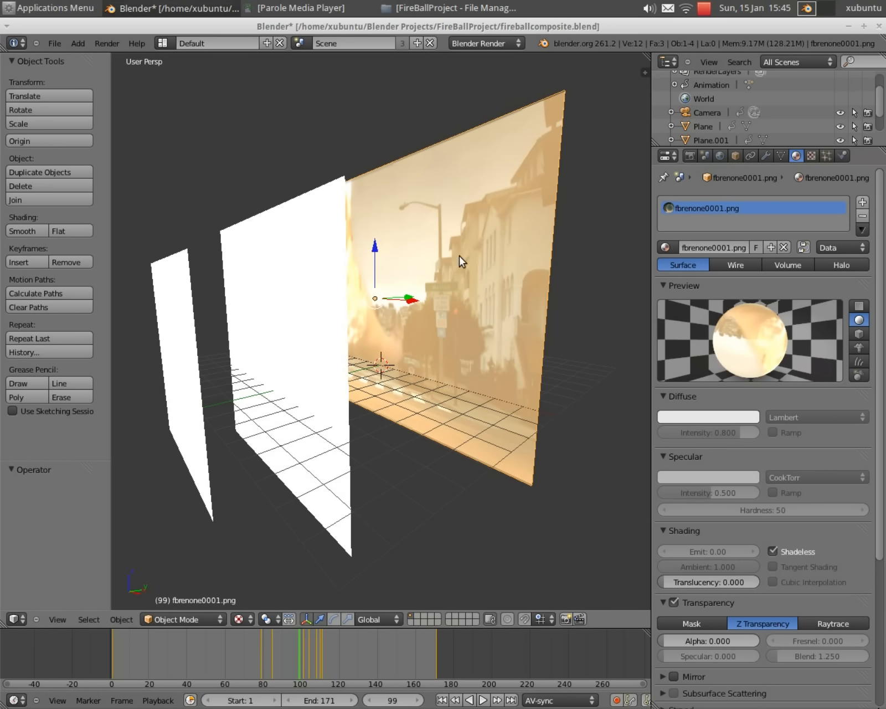
Select the middle white plane and follow its texture's alpha influence from frame 99 to frame 106
{"action": "right_click", "coordinate": [334, 285]}
{"action": "left_click", "coordinate": [812, 156]}
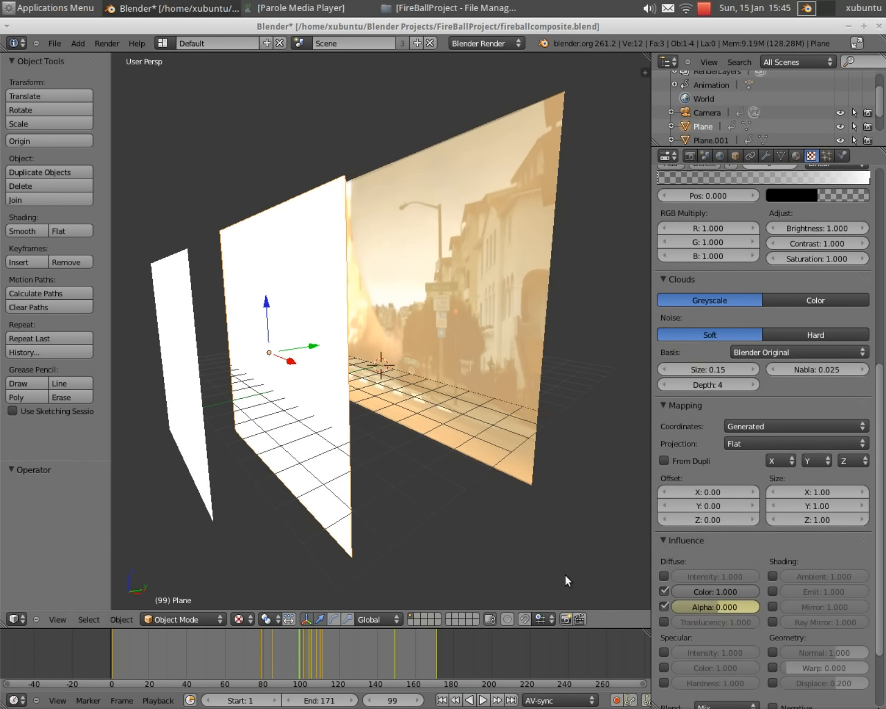
{"action": "left_click", "coordinate": [304, 649]}
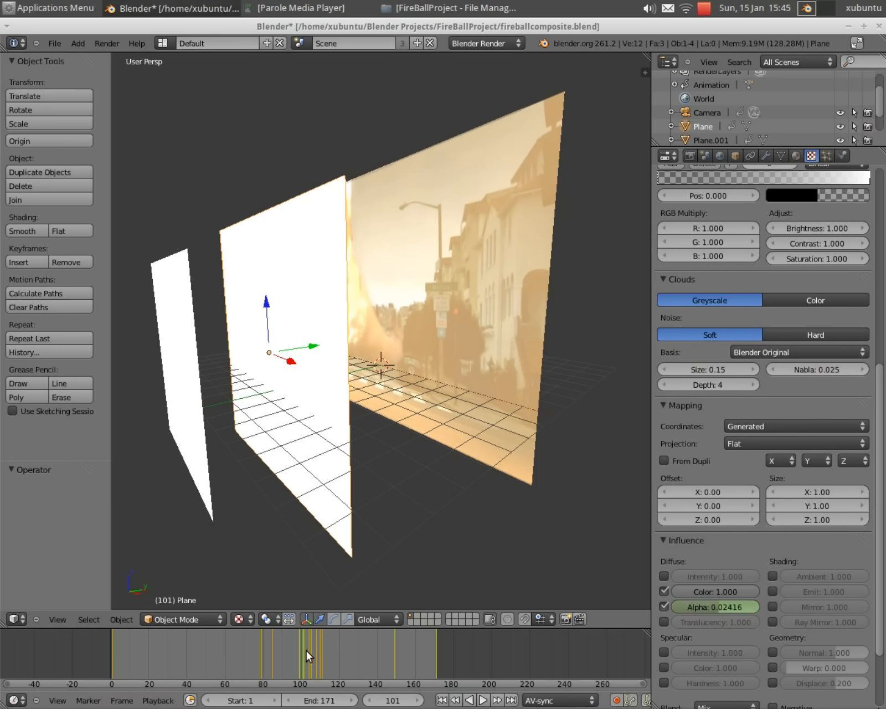
{"action": "left_click_drag", "start_coordinate": [306, 651], "coordinate": [321, 652]}
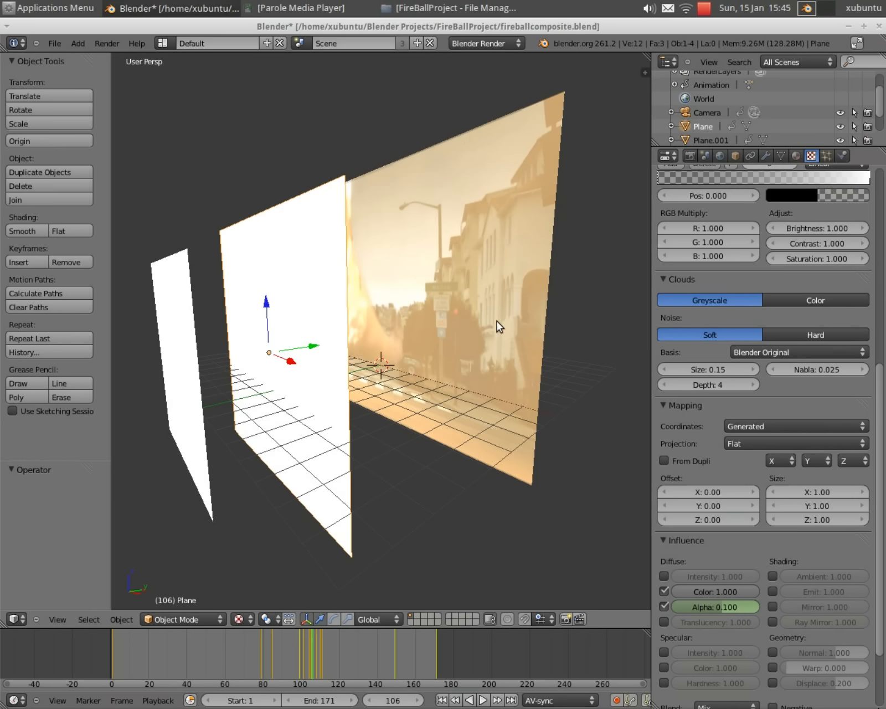
Inspect the arrangement of the two white planes, the footage plane and the camera from several angles, and return to the camera view
{"action": "middle_click_drag", "start_coordinate": [220, 542], "coordinate": [258, 549]}
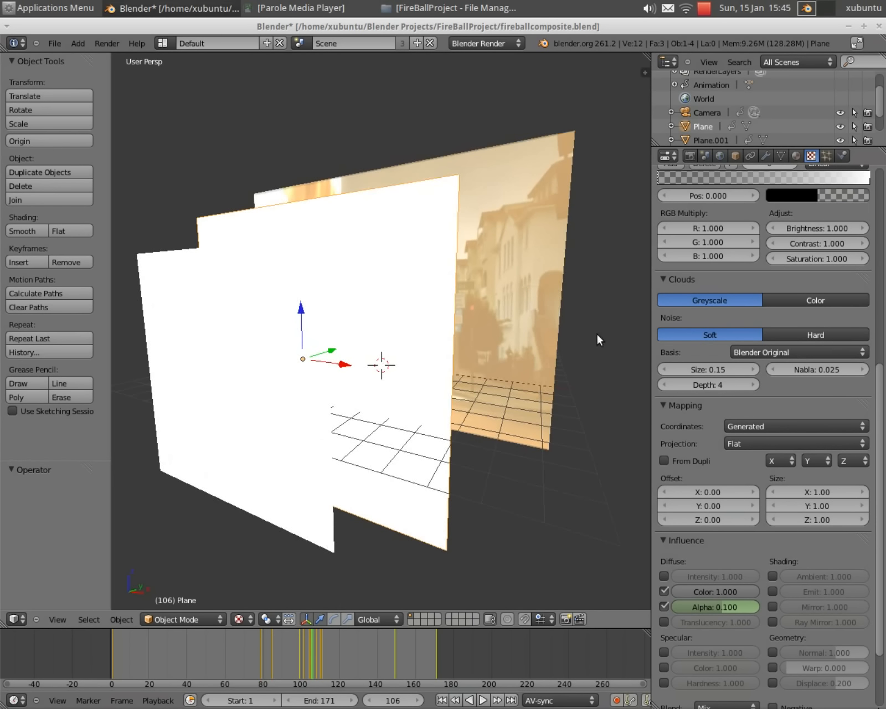
{"action": "middle_click_drag", "start_coordinate": [597, 334], "coordinate": [333, 250]}
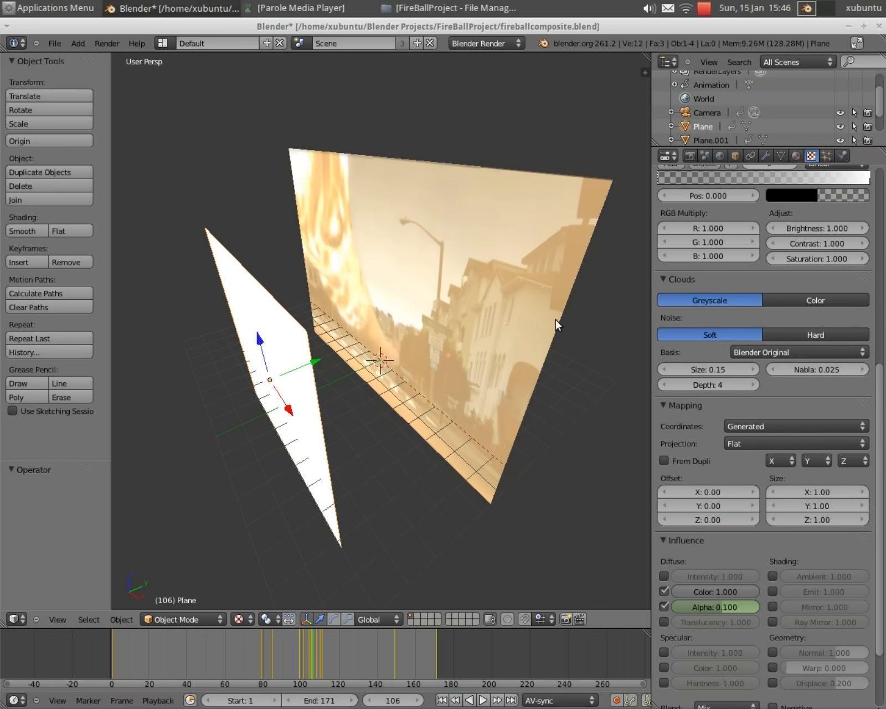
{"action": "scroll", "coordinate": [564, 452], "scroll_direction": "down", "scroll_amount": 5}
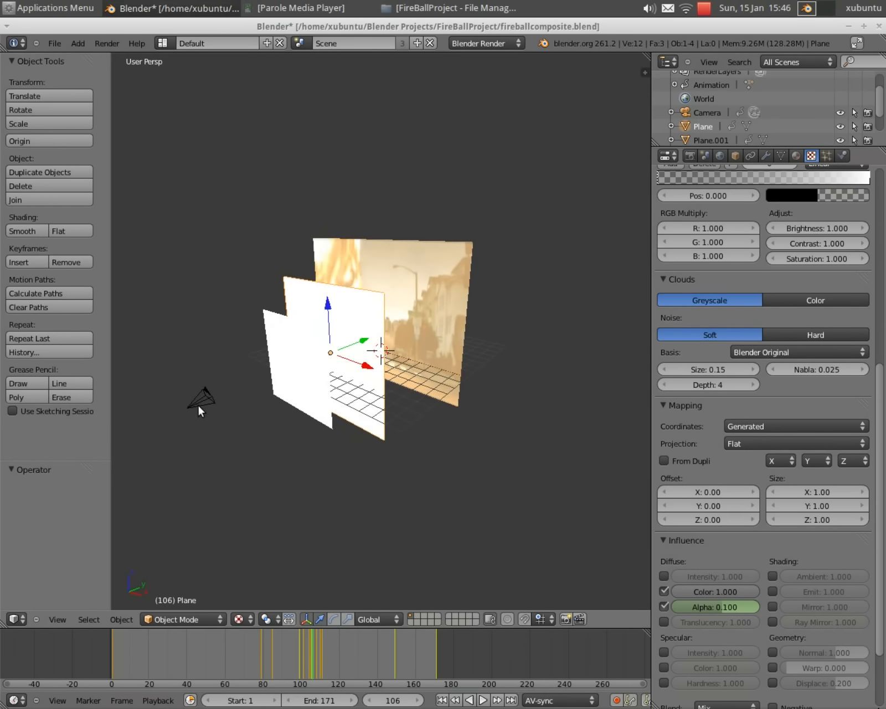
{"action": "left_click", "coordinate": [51, 617]}
{"action": "left_click", "coordinate": [69, 574]}
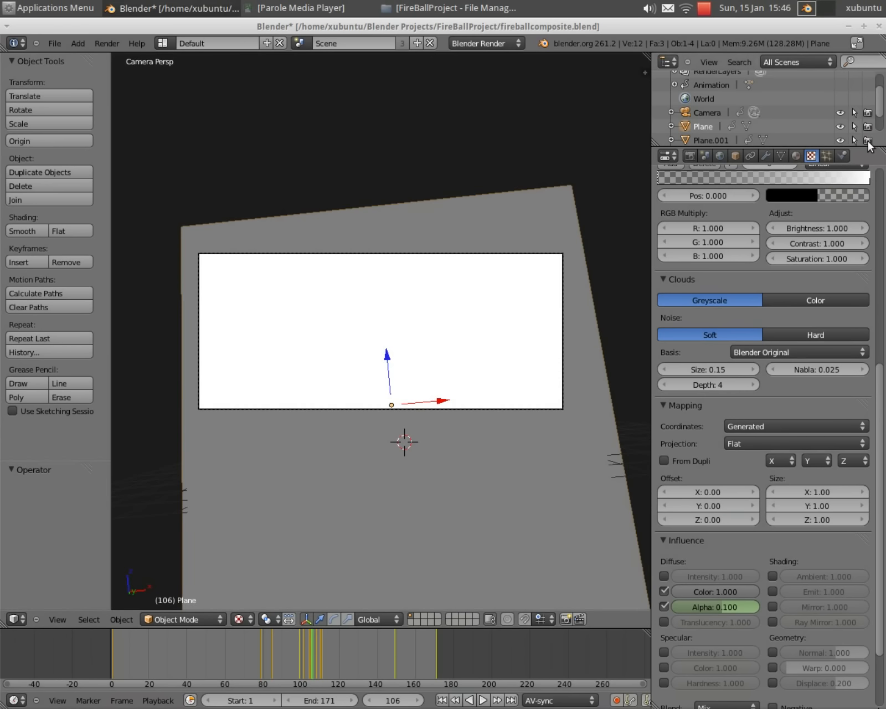
Enlarge the outliner and hide the two white planes, Plane and Plane.001, in the viewport
{"action": "left_click_drag", "start_coordinate": [878, 145], "coordinate": [878, 317]}
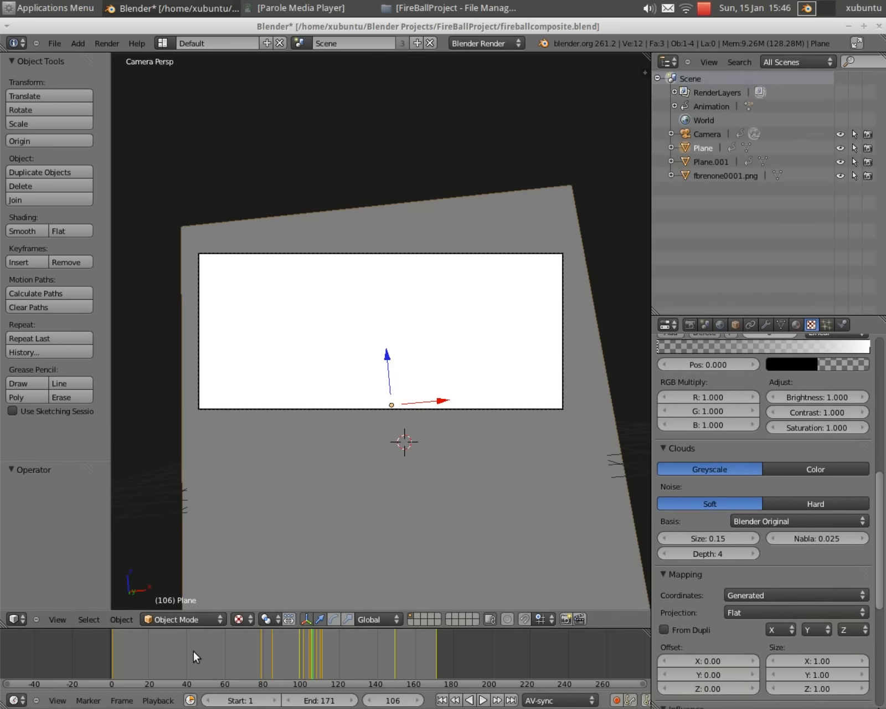
{"action": "left_click", "coordinate": [842, 162]}
{"action": "left_click", "coordinate": [841, 147]}
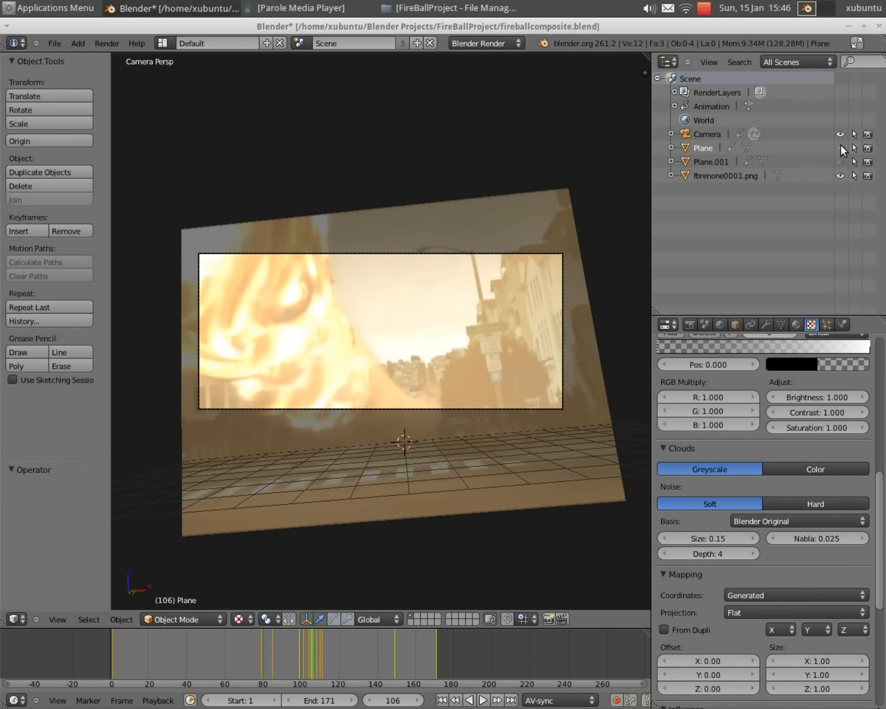
Select the street footage plane, show its material, and follow its footage through to frame 145
{"action": "right_click", "coordinate": [528, 215]}
{"action": "left_click", "coordinate": [795, 324]}
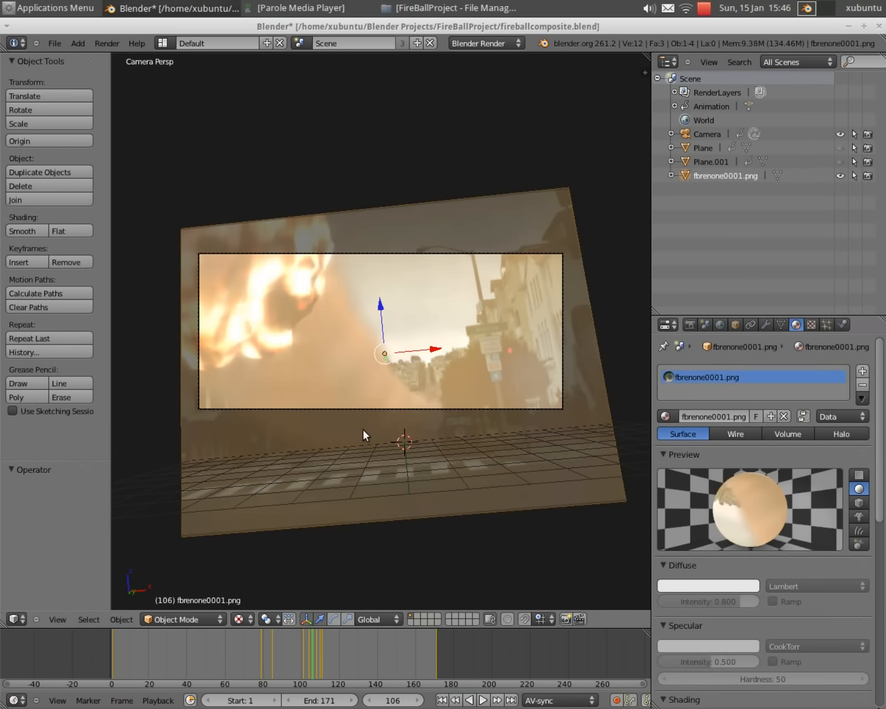
{"action": "left_click_drag", "start_coordinate": [235, 654], "coordinate": [412, 652]}
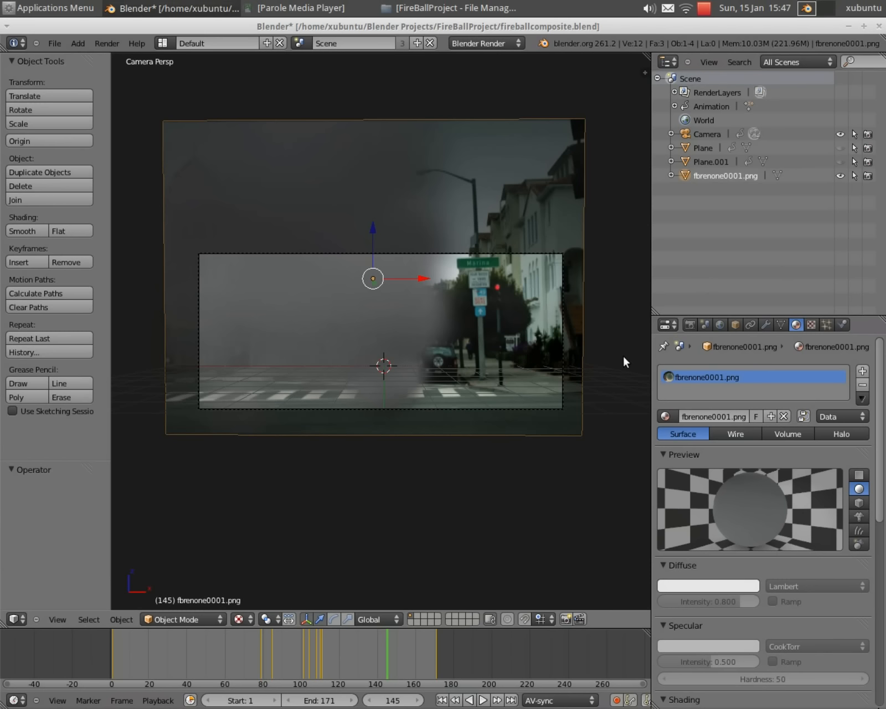
Select the camera to check its keyframes and lens settings, and view the footage plane from outside the camera
{"action": "right_click", "coordinate": [559, 253]}
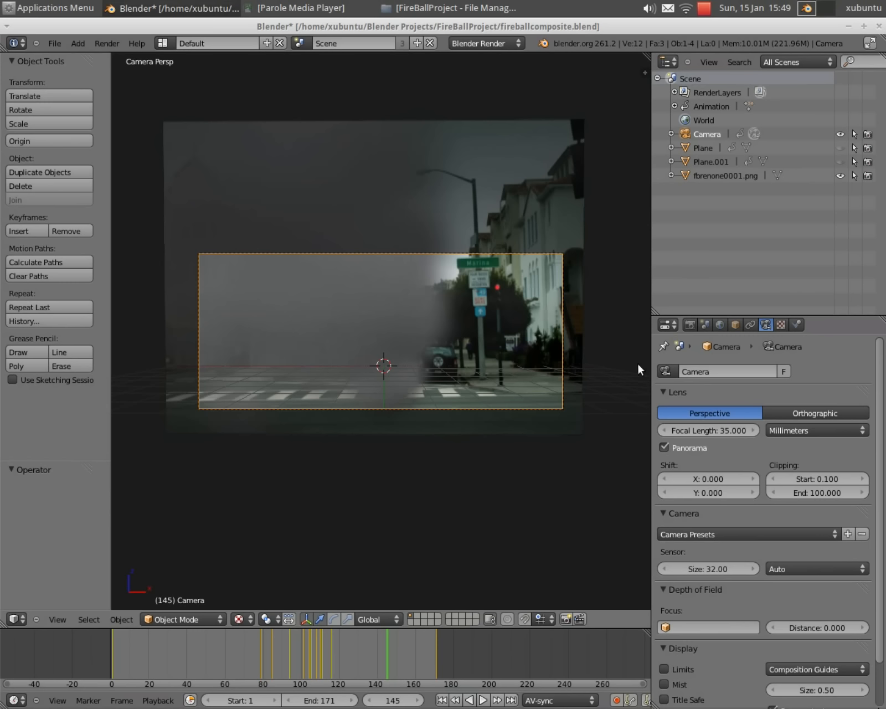
{"action": "middle_click_drag", "start_coordinate": [624, 371], "coordinate": [603, 391]}
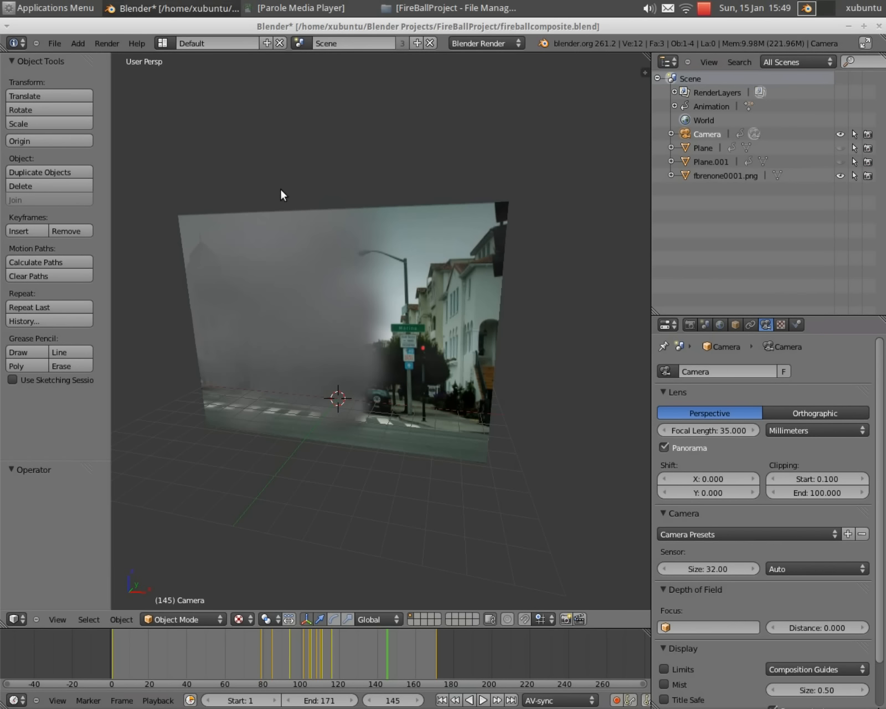
Switch to the Compositing layout, enlarge the node editor, and examine the whole node chain from Render Layers to Composite
{"action": "key", "text": "ctrl+Left"}
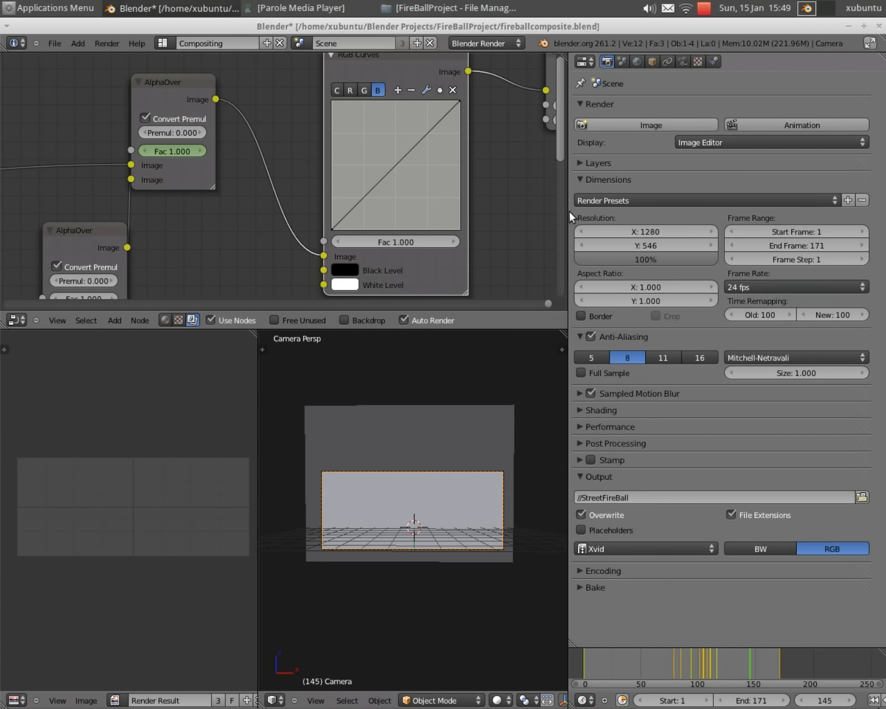
{"action": "left_click_drag", "start_coordinate": [569, 212], "coordinate": [786, 216]}
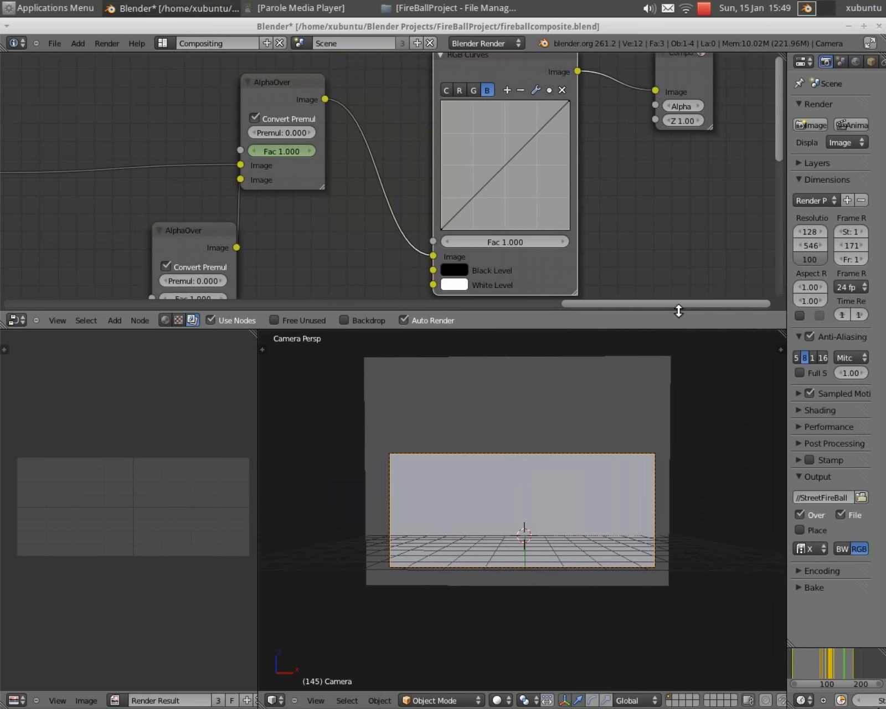
{"action": "left_click_drag", "start_coordinate": [678, 311], "coordinate": [661, 559]}
{"action": "scroll", "coordinate": [461, 425], "scroll_direction": "down", "scroll_amount": 7}
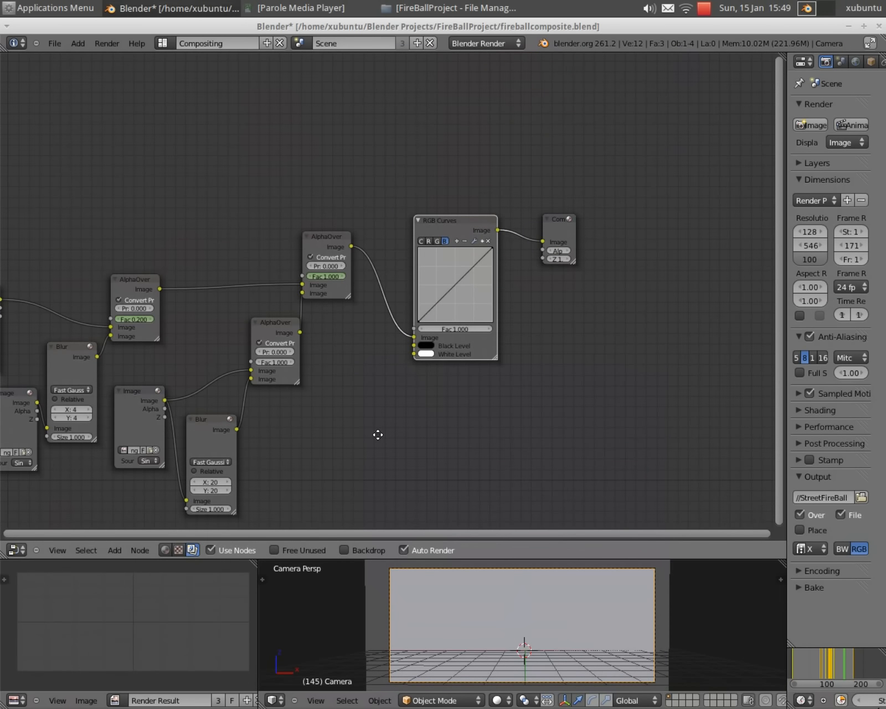
{"action": "middle_click_drag", "start_coordinate": [378, 435], "coordinate": [449, 319]}
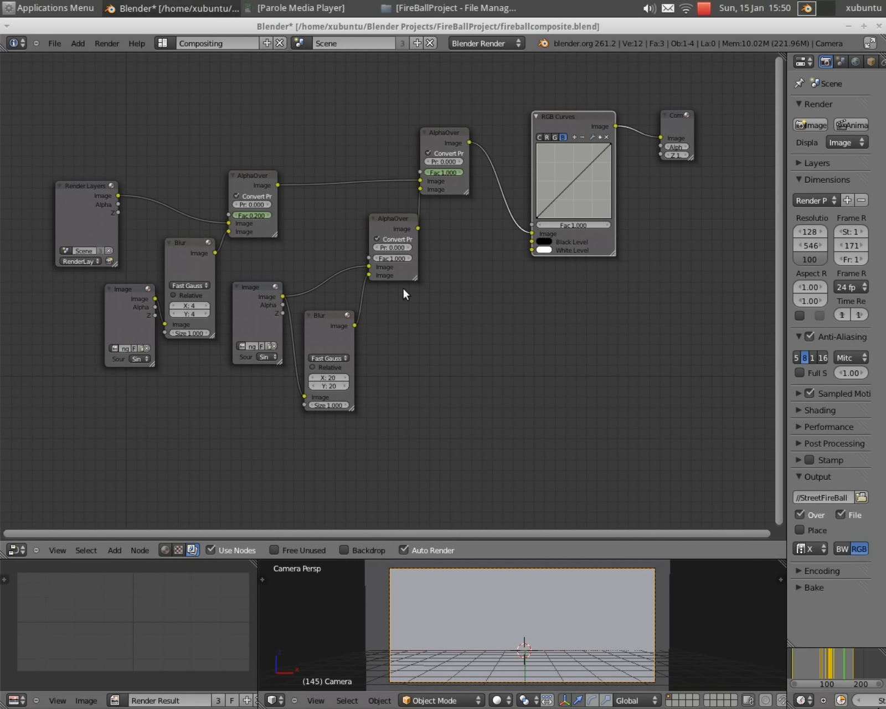
Switch to the file manager, view awvignette.png from the FireBallProject folder, and close the image
{"action": "left_click", "coordinate": [443, 7]}
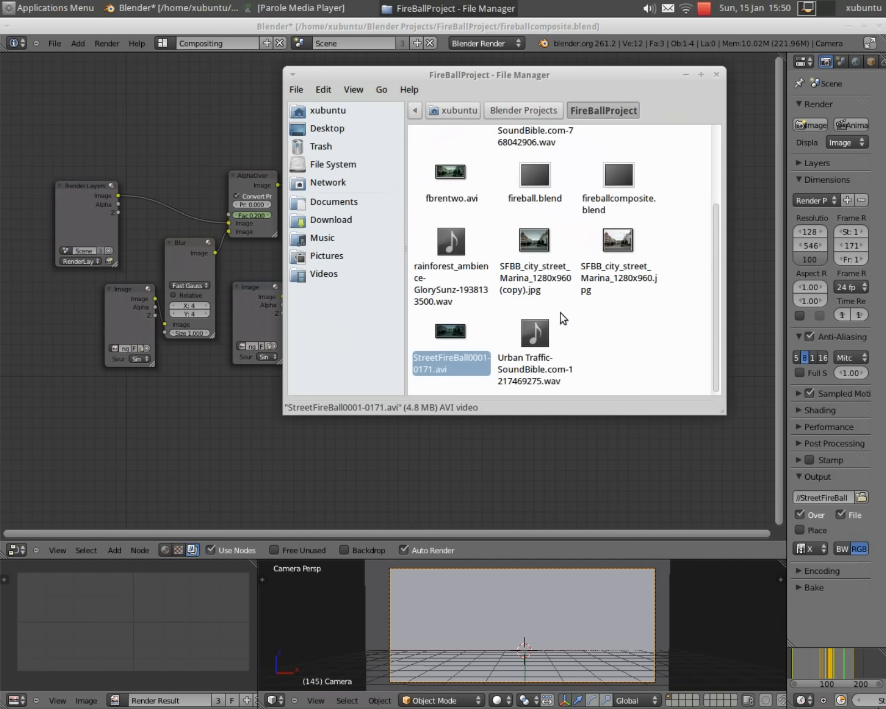
{"action": "scroll", "coordinate": [561, 313], "scroll_direction": "up", "scroll_amount": 3}
{"action": "left_click", "coordinate": [462, 204]}
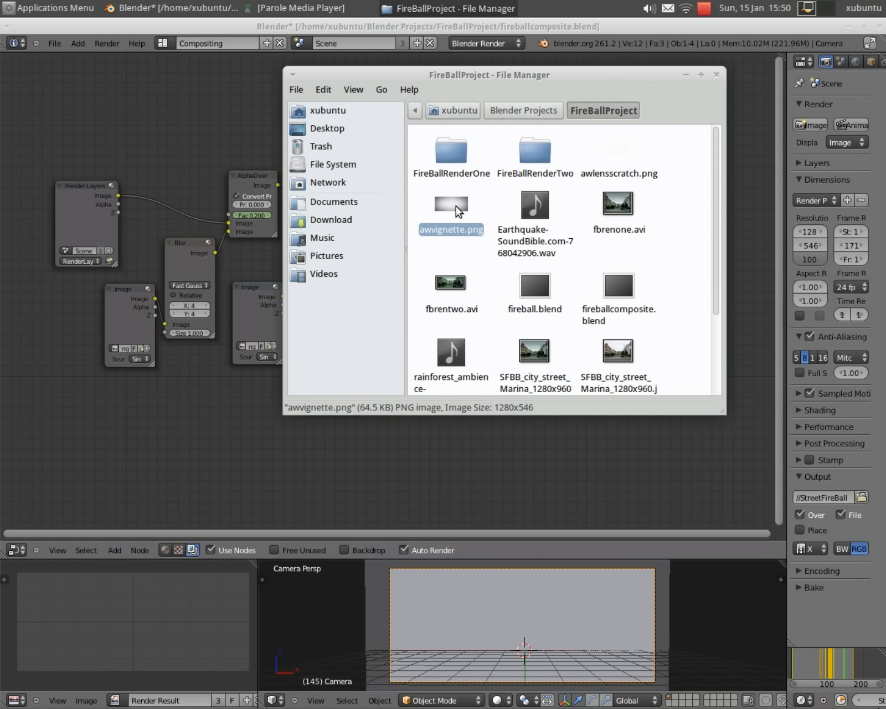
{"action": "double_click", "coordinate": [455, 206]}
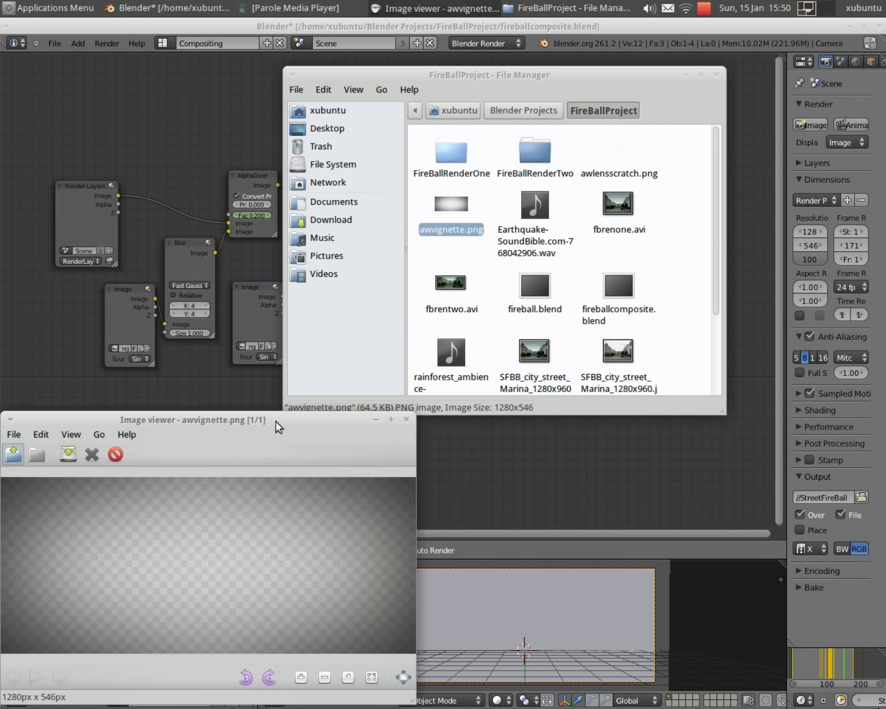
{"action": "left_click_drag", "start_coordinate": [367, 358], "coordinate": [574, 207]}
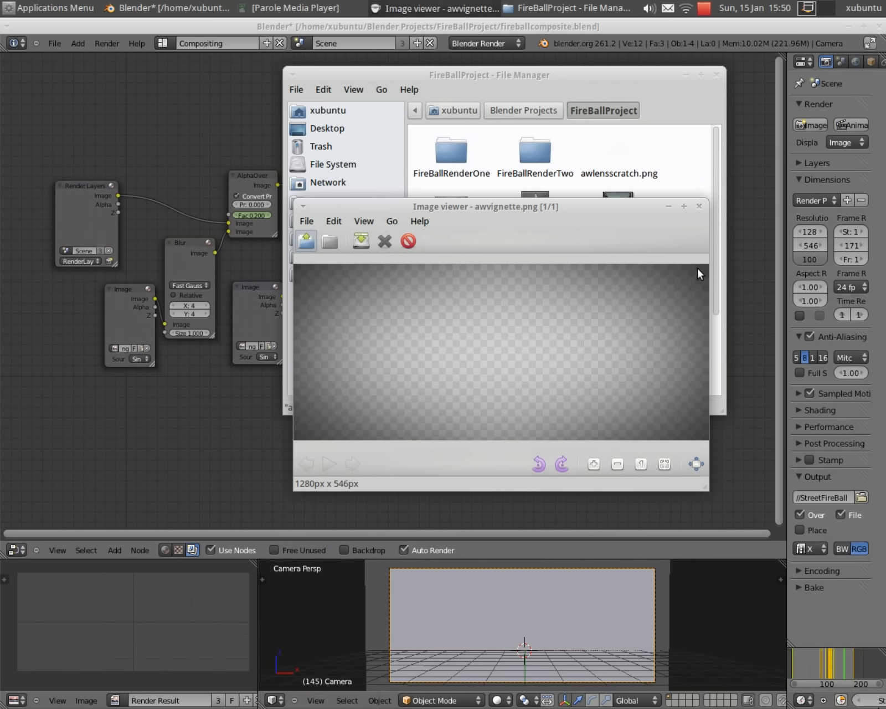
{"action": "left_click", "coordinate": [701, 207]}
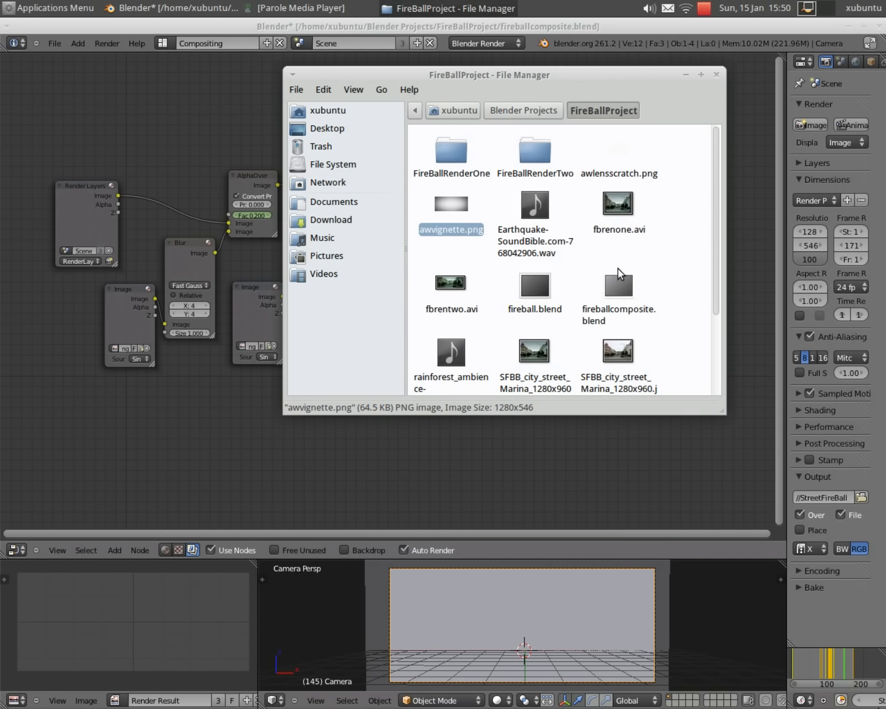
Find awlensscratch.png in the FireBallProject folder, view the overlay image, and close it
{"action": "scroll", "coordinate": [616, 265], "scroll_direction": "down", "scroll_amount": 1}
{"action": "scroll", "coordinate": [579, 290], "scroll_direction": "down", "scroll_amount": 2}
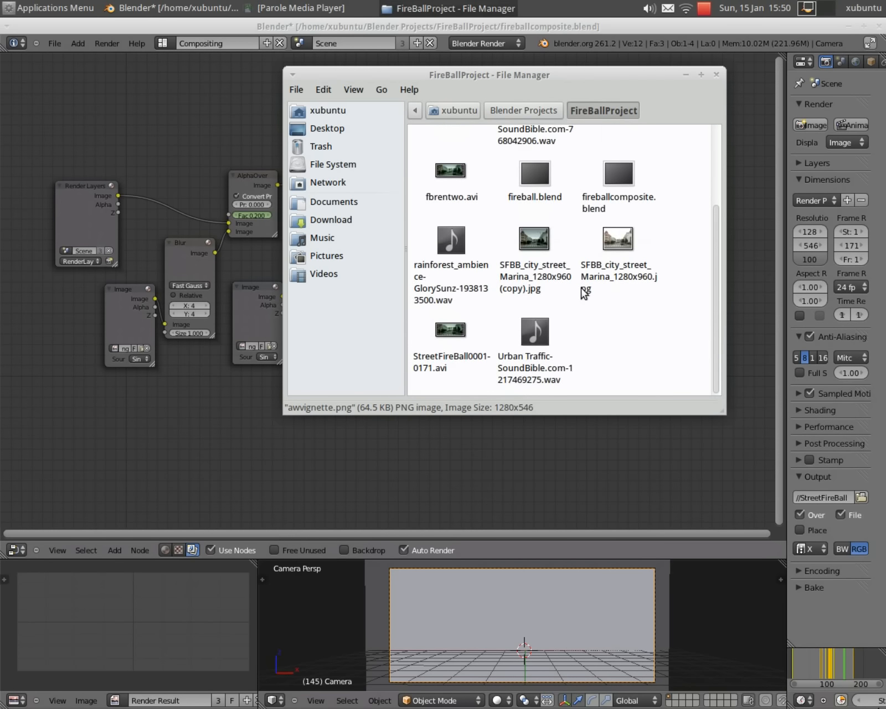
{"action": "scroll", "coordinate": [589, 294], "scroll_direction": "up", "scroll_amount": 3}
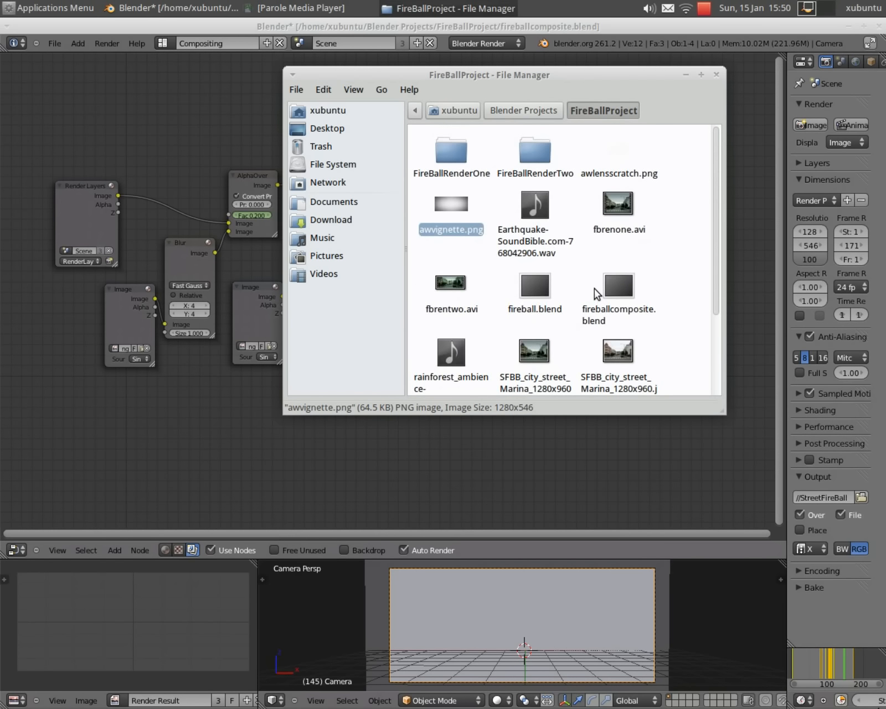
{"action": "double_click", "coordinate": [620, 156]}
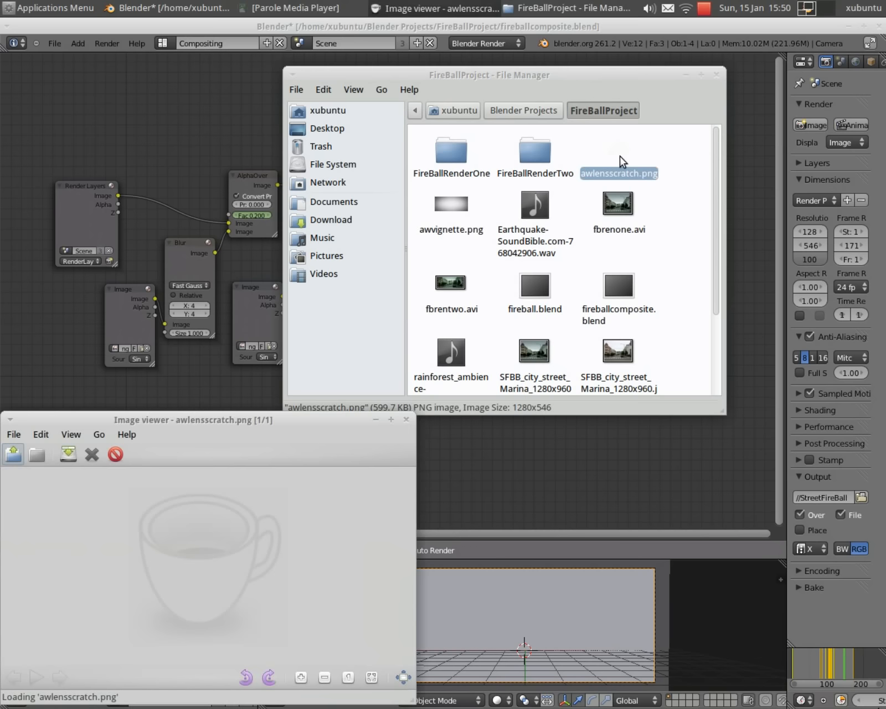
{"action": "left_click_drag", "start_coordinate": [278, 420], "coordinate": [506, 282]}
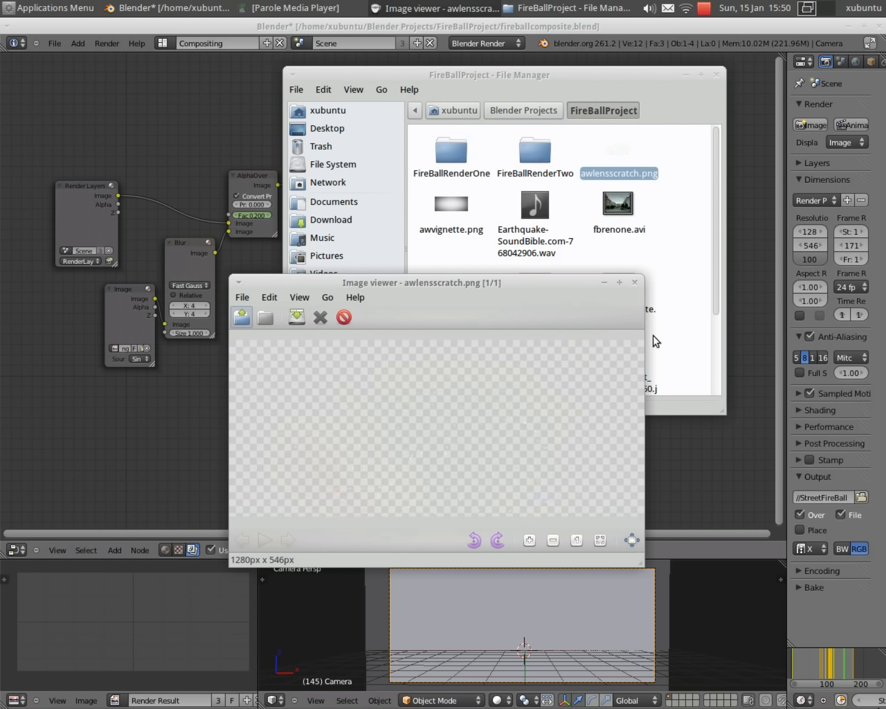
{"action": "key", "text": "ctrl+w"}
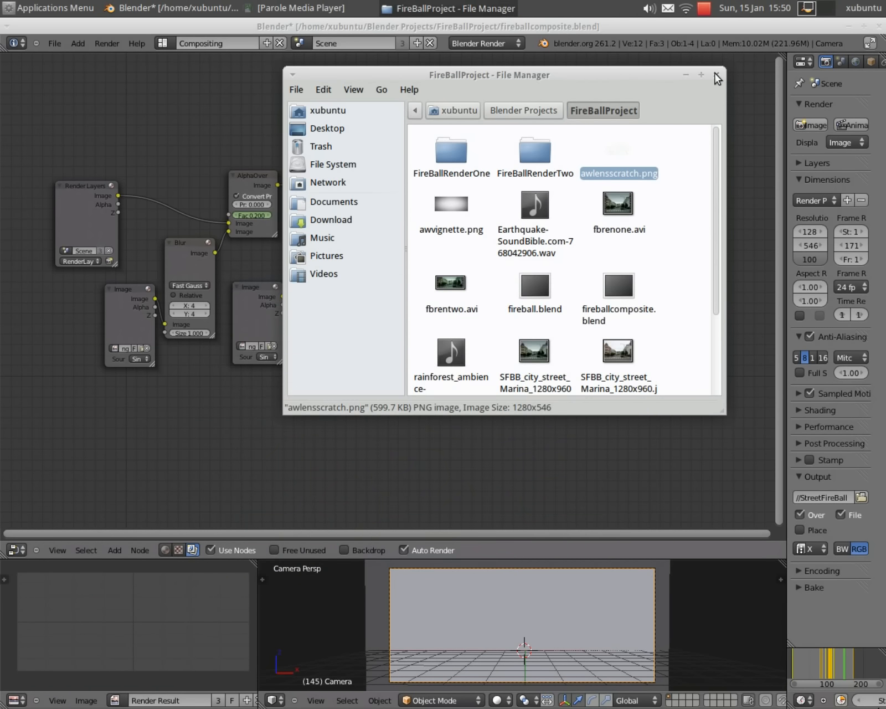
Close the file manager and the Blender window holding fireballcomposite.blend
{"action": "left_click", "coordinate": [716, 76]}
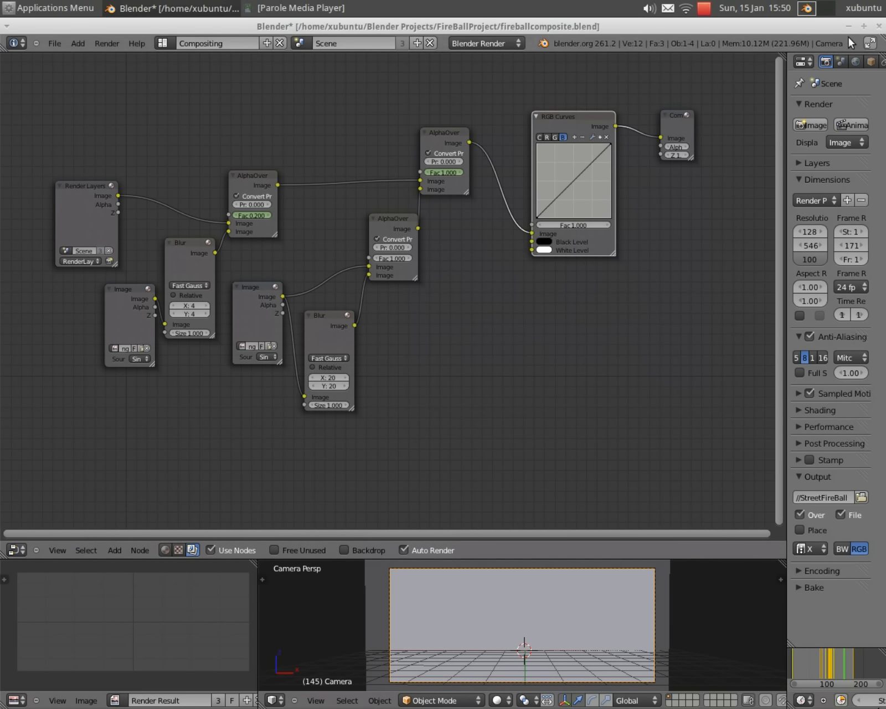
{"action": "left_click", "coordinate": [878, 26]}
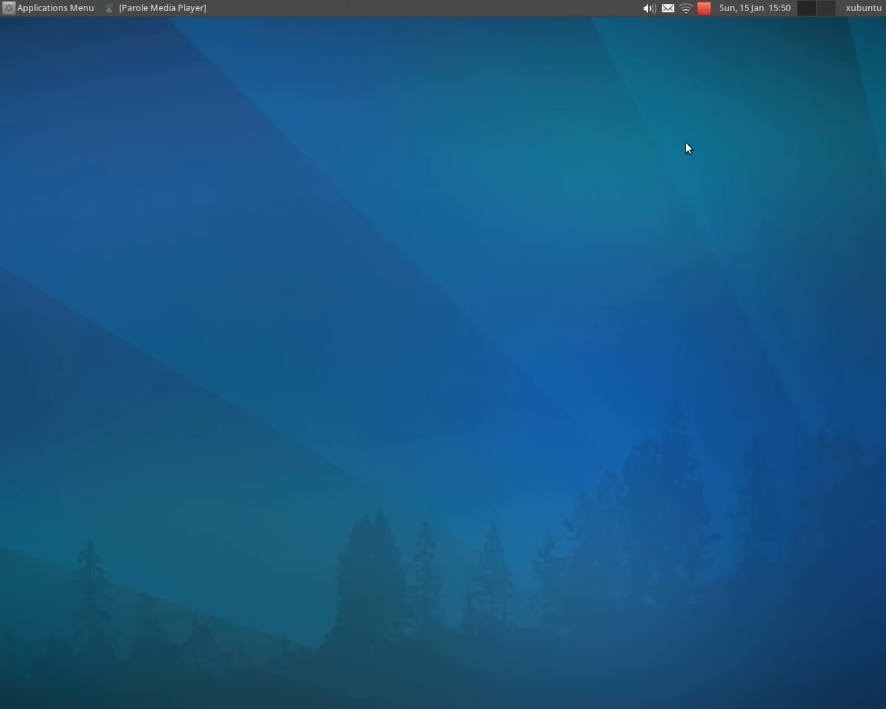
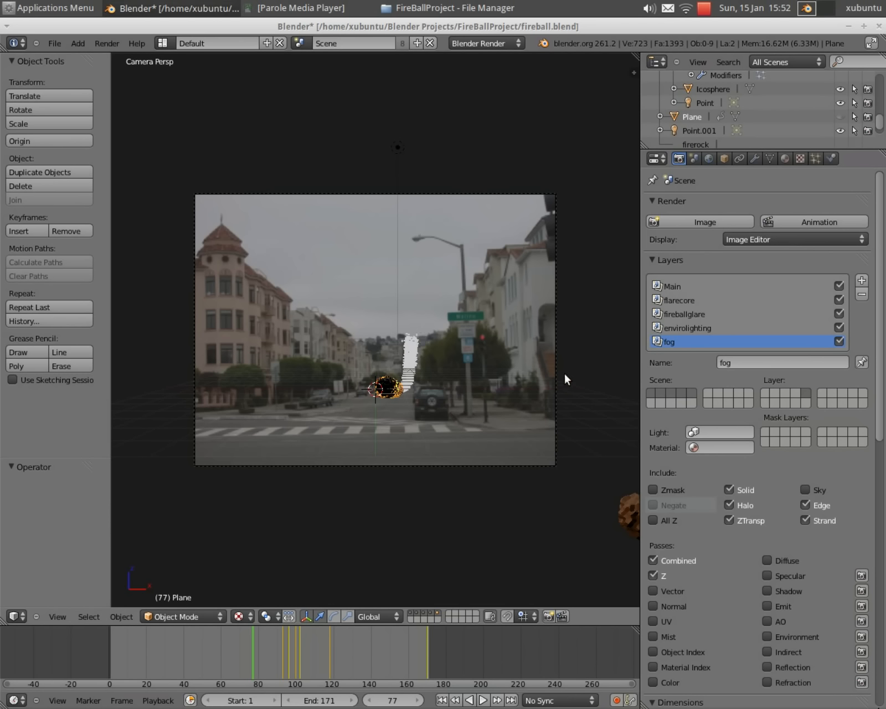
Examine the fireball's particle trail in fireball.blend from outside the camera, and return to the camera view
{"action": "middle_click_drag", "start_coordinate": [564, 373], "coordinate": [515, 415]}
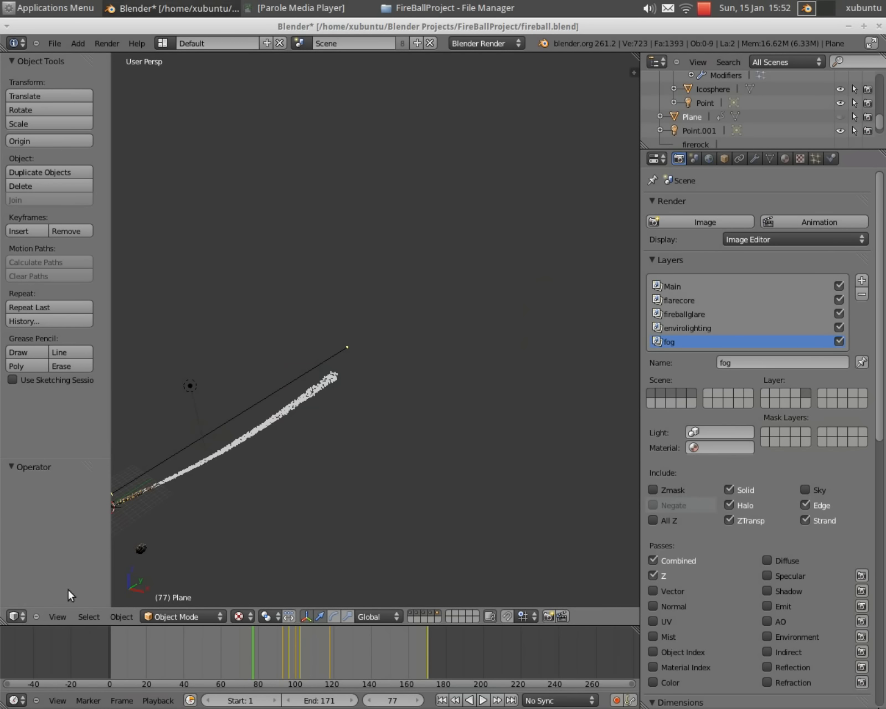
{"action": "left_click", "coordinate": [17, 615]}
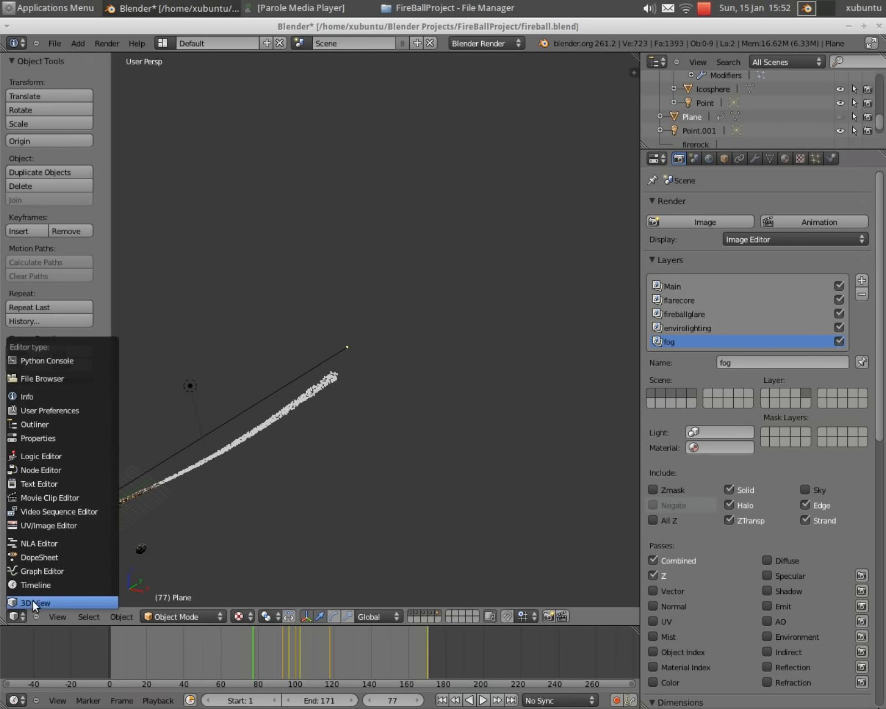
{"action": "left_click", "coordinate": [58, 616]}
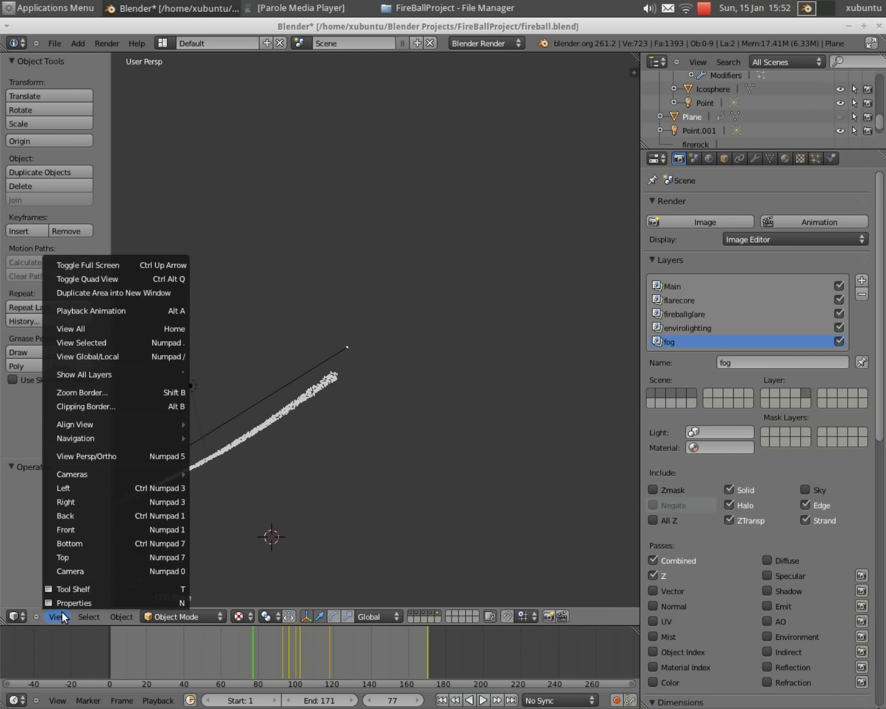
{"action": "left_click", "coordinate": [82, 571]}
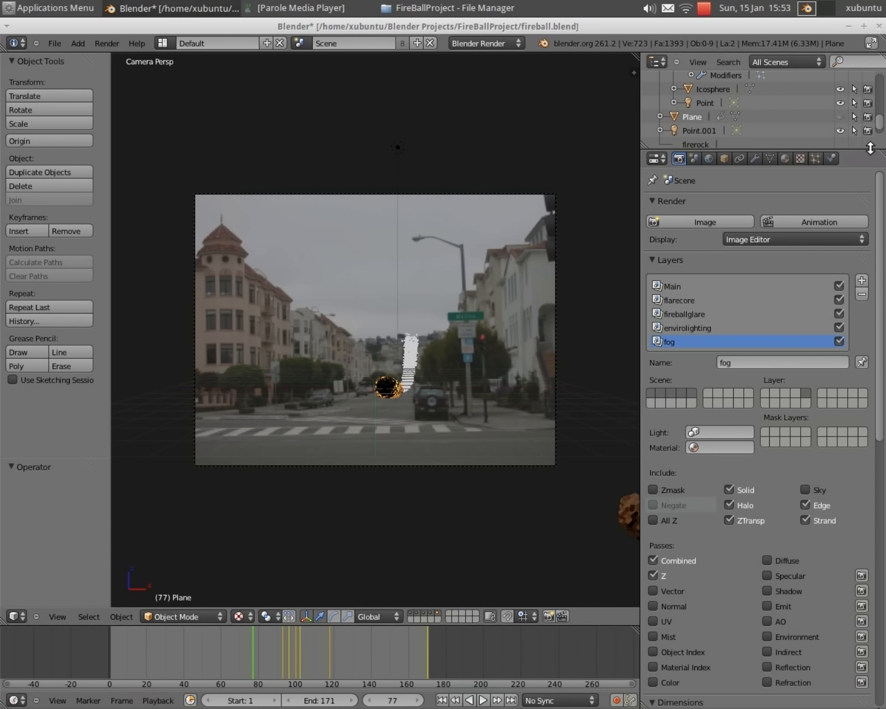
Select the Particles object in the outliner and set its Material.001 halo size to 3
{"action": "left_click_drag", "start_coordinate": [872, 149], "coordinate": [869, 260]}
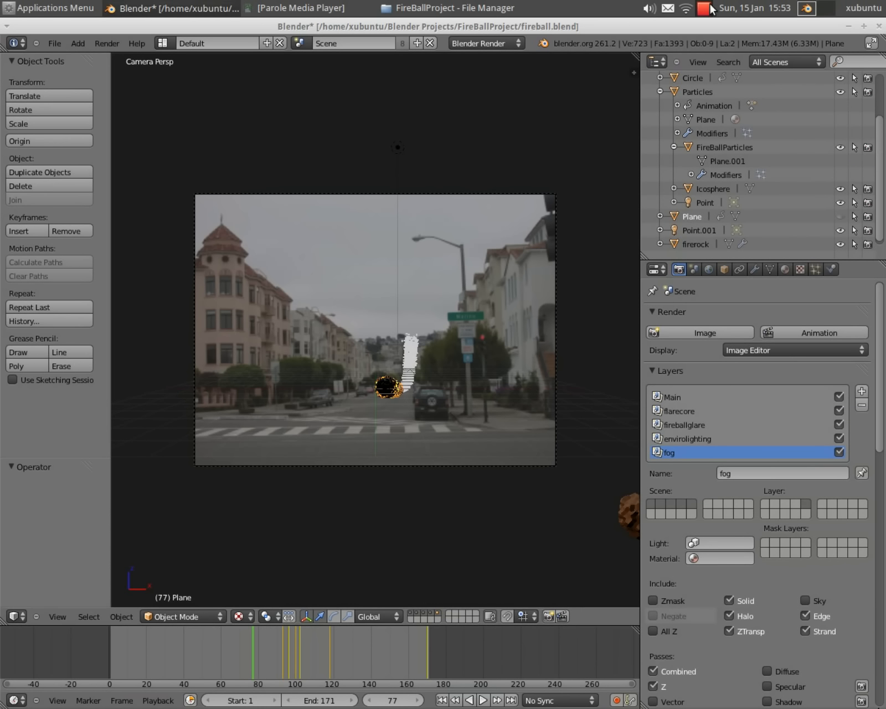
{"action": "left_click", "coordinate": [702, 92]}
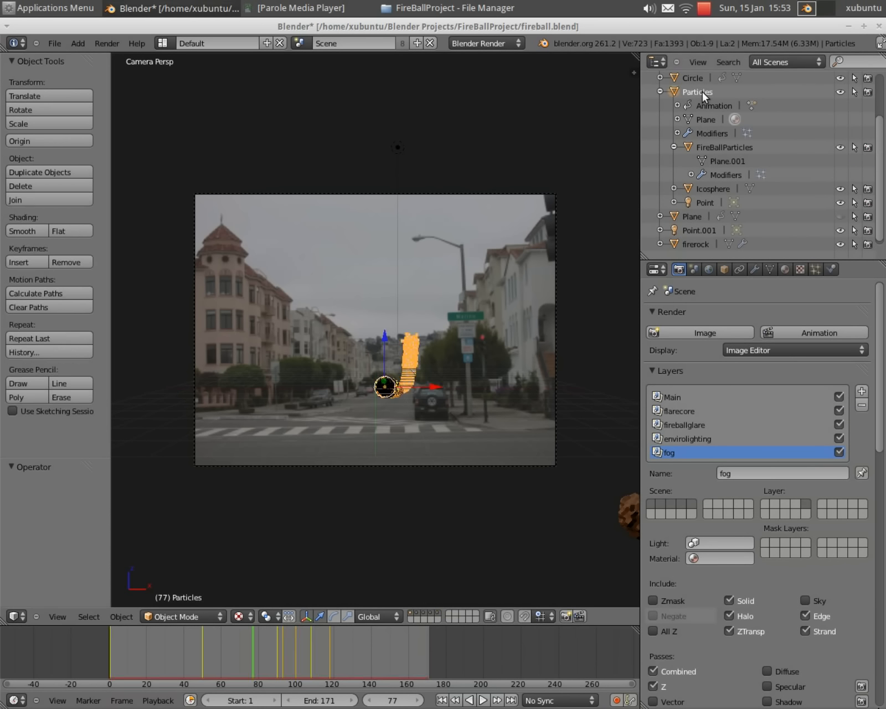
{"action": "left_click", "coordinate": [791, 269]}
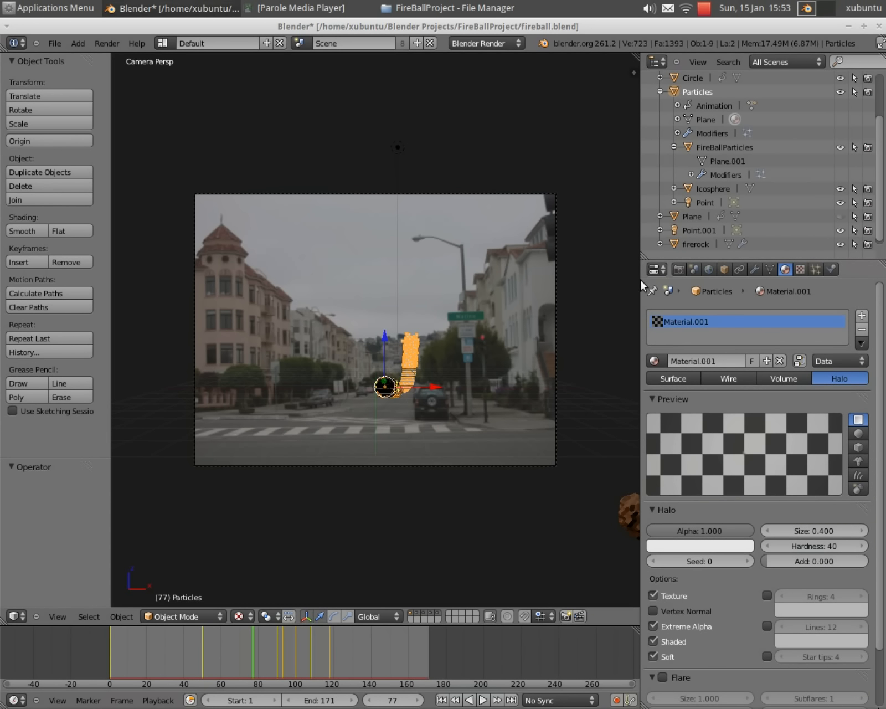
{"action": "left_click_drag", "start_coordinate": [640, 281], "coordinate": [406, 281]}
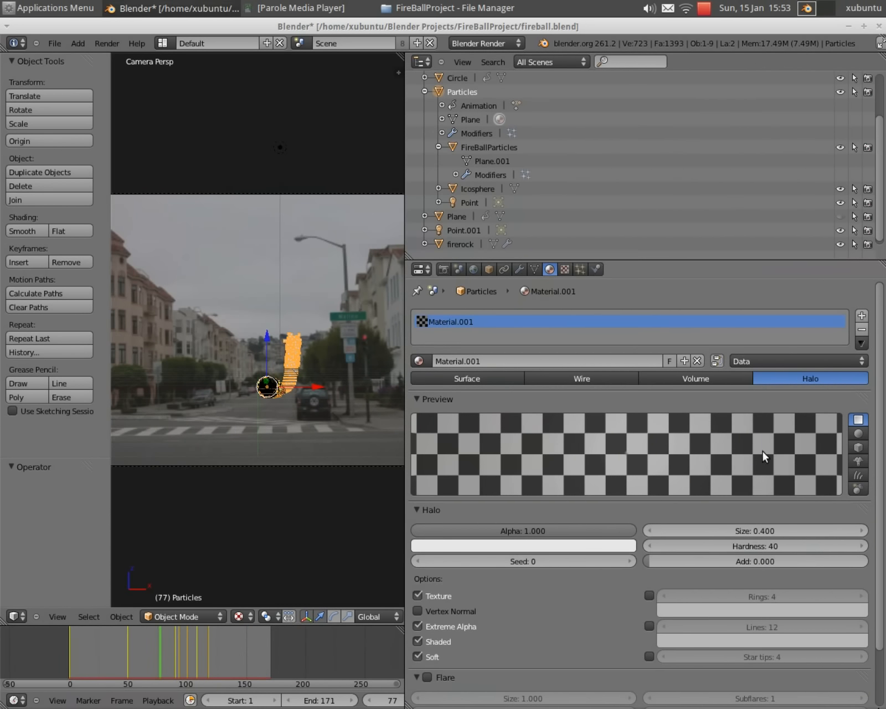
{"action": "double_click", "coordinate": [755, 530]}
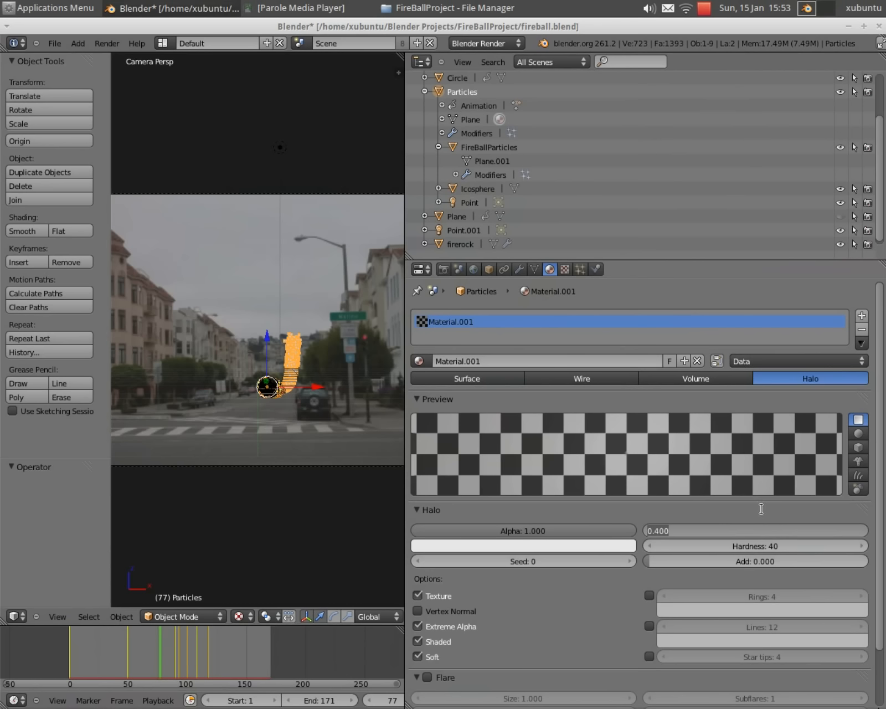
{"action": "type", "text": "3"}
{"action": "key", "text": "Return"}
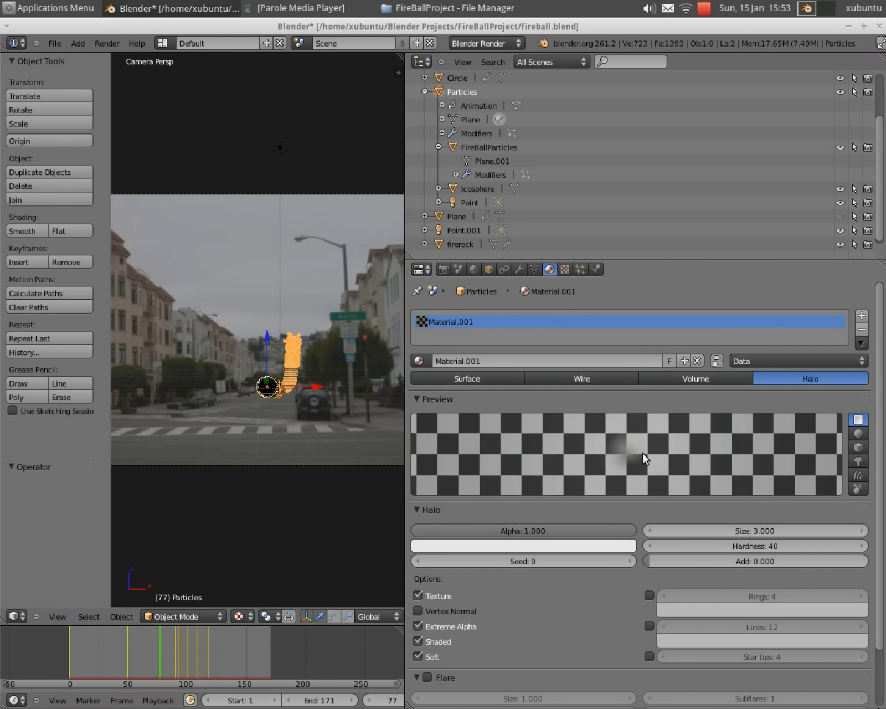
Show the textures of the Particles material and examine the settings and colour ramp of the Blend texture Texture.002
{"action": "left_click", "coordinate": [564, 269]}
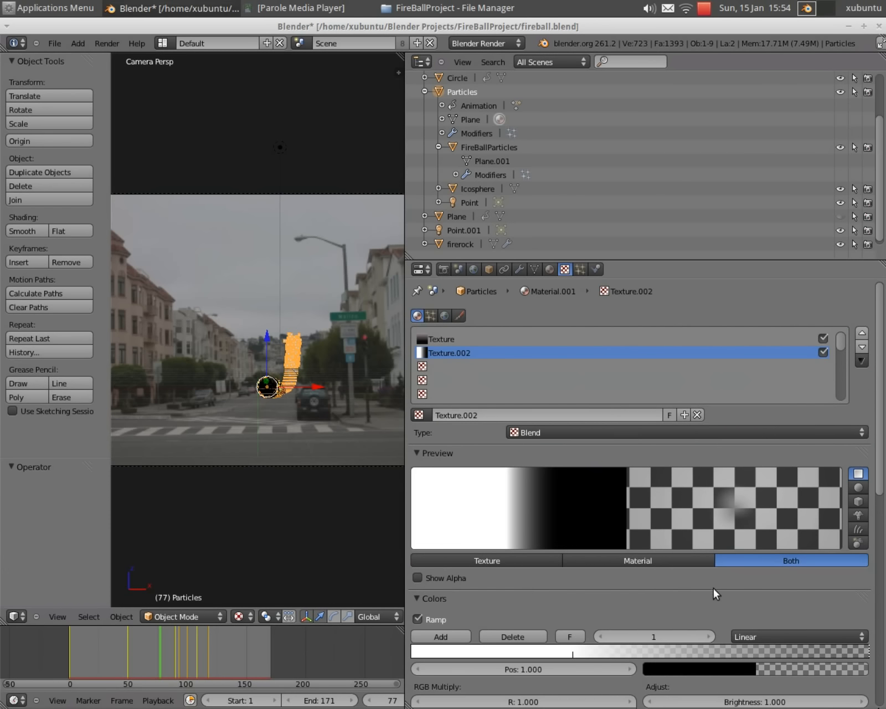
{"action": "left_click_drag", "start_coordinate": [881, 492], "coordinate": [884, 571]}
{"action": "scroll", "coordinate": [514, 520], "scroll_direction": "up", "scroll_amount": 6}
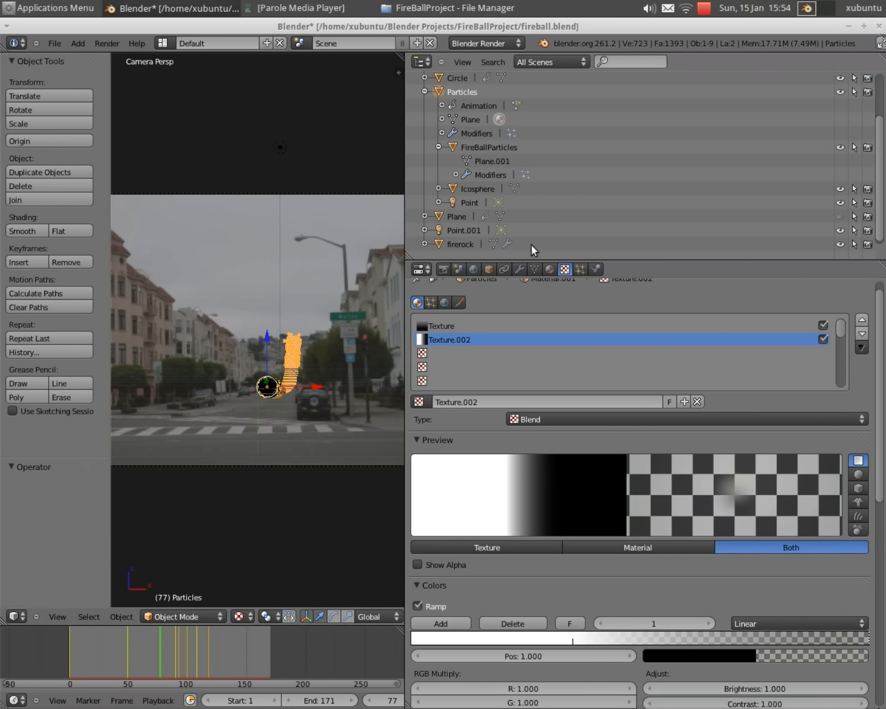
Compare the two Blend textures of the Particles material and examine Texture.002's colour ramp, mapping and influence settings
{"action": "left_click", "coordinate": [550, 269]}
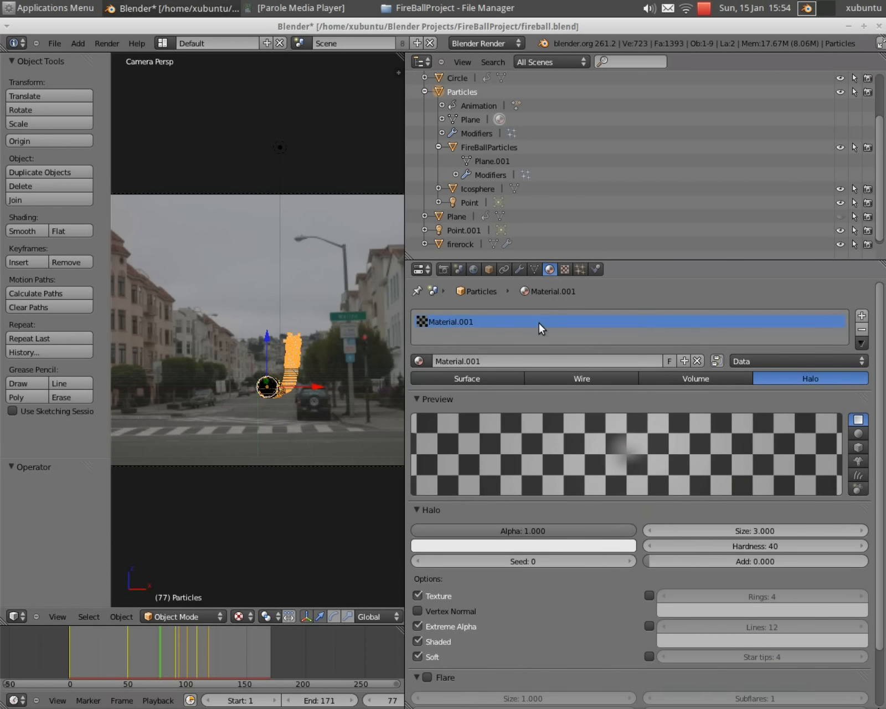
{"action": "left_click", "coordinate": [563, 270]}
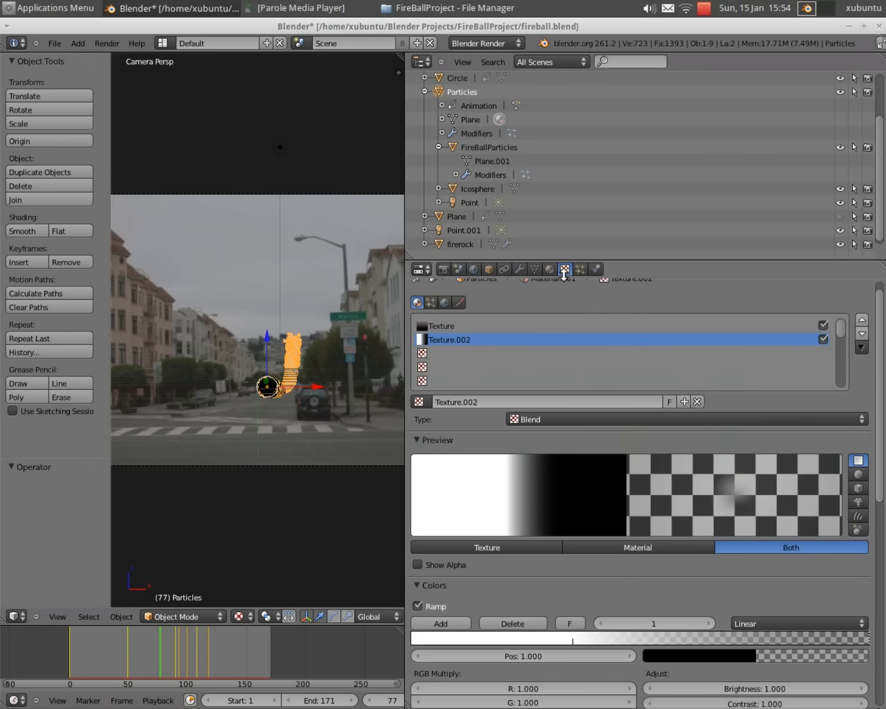
{"action": "left_click", "coordinate": [466, 327]}
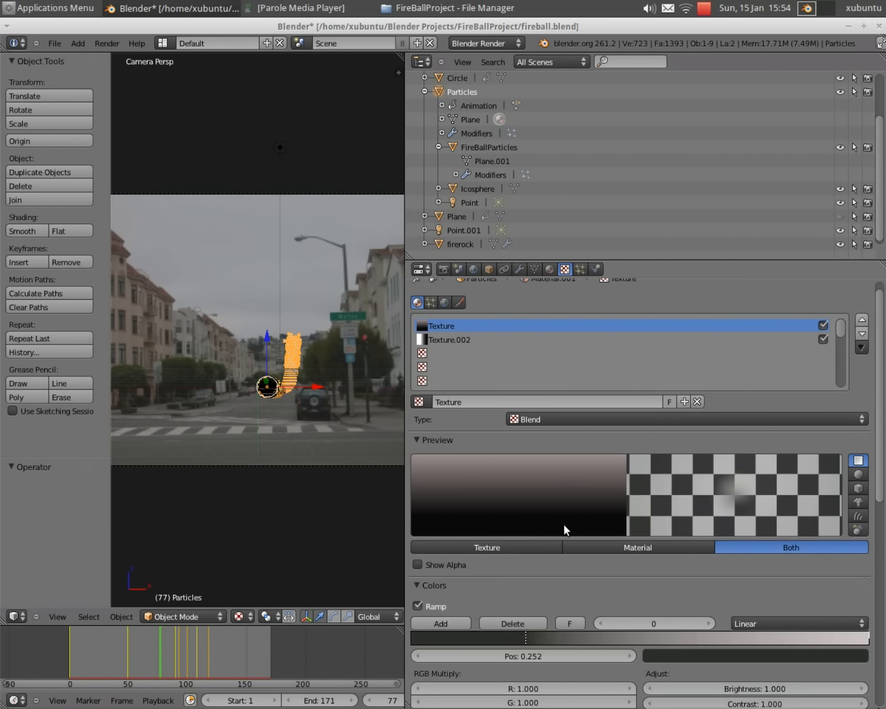
{"action": "left_click", "coordinate": [470, 339]}
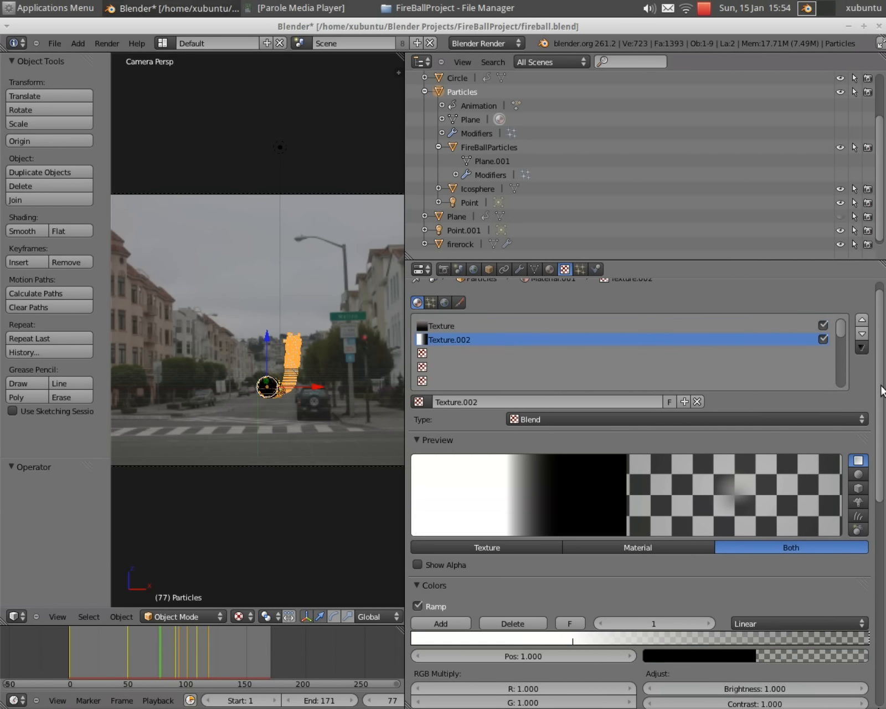
{"action": "scroll", "coordinate": [470, 339], "scroll_direction": "down", "scroll_amount": 2}
{"action": "scroll", "coordinate": [884, 424], "scroll_direction": "down", "scroll_amount": 6}
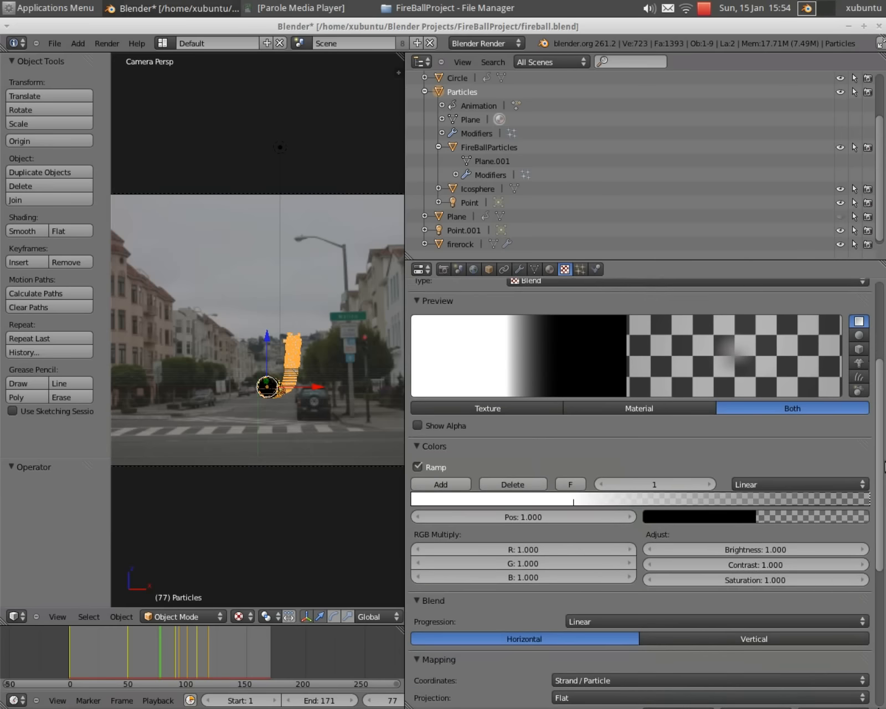
{"action": "scroll", "coordinate": [885, 487], "scroll_direction": "down", "scroll_amount": 3}
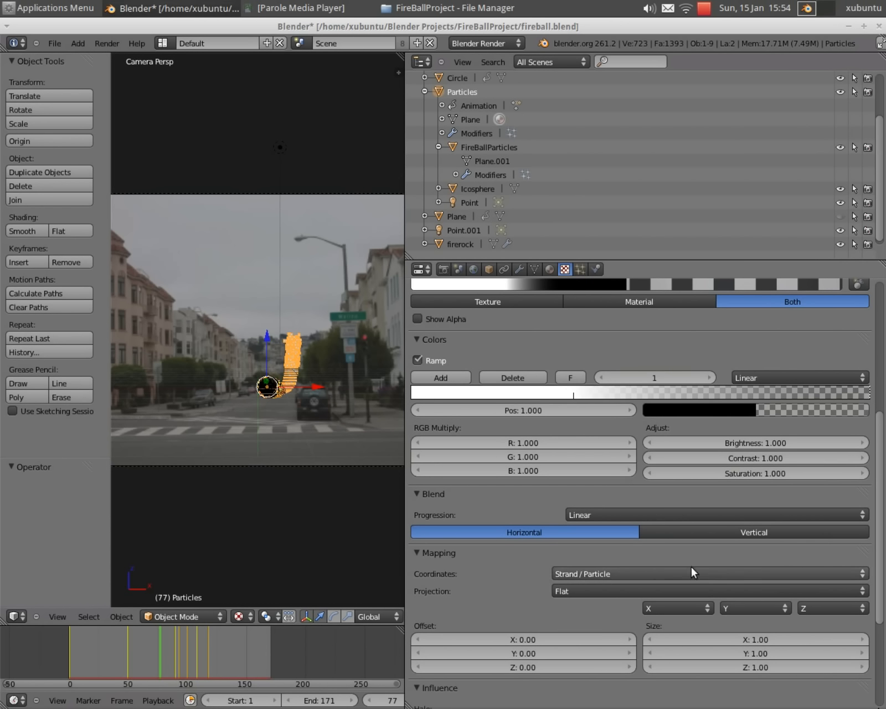
{"action": "scroll", "coordinate": [883, 609], "scroll_direction": "down", "scroll_amount": 5}
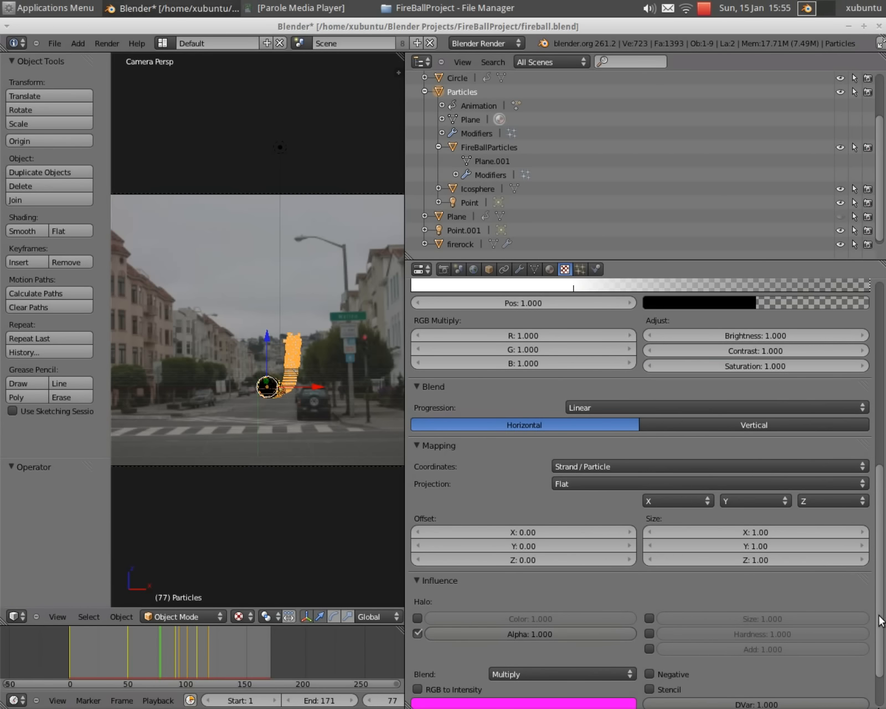
{"action": "scroll", "coordinate": [880, 626], "scroll_direction": "up", "scroll_amount": 4}
{"action": "scroll", "coordinate": [880, 542], "scroll_direction": "up", "scroll_amount": 5}
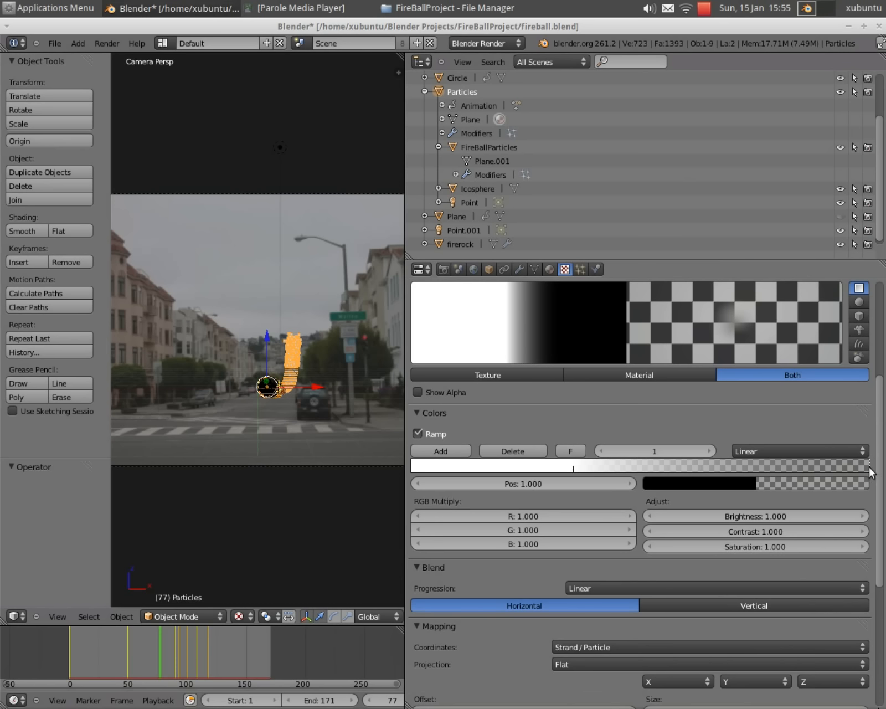
{"action": "left_click_drag", "start_coordinate": [881, 476], "coordinate": [877, 402]}
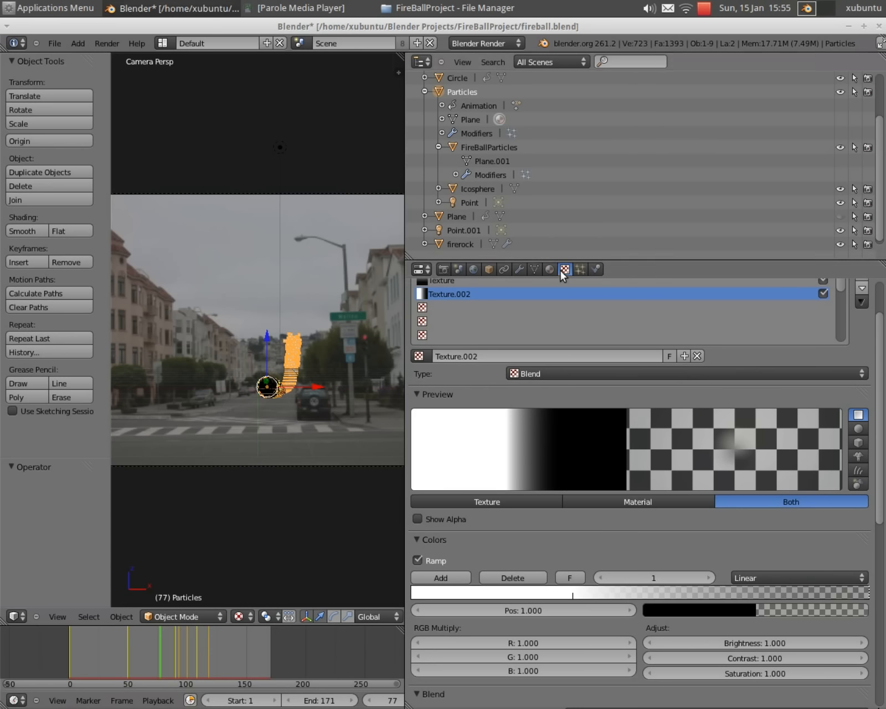
Examine the emission and cache settings of the Particles object's particle system
{"action": "left_click", "coordinate": [581, 270]}
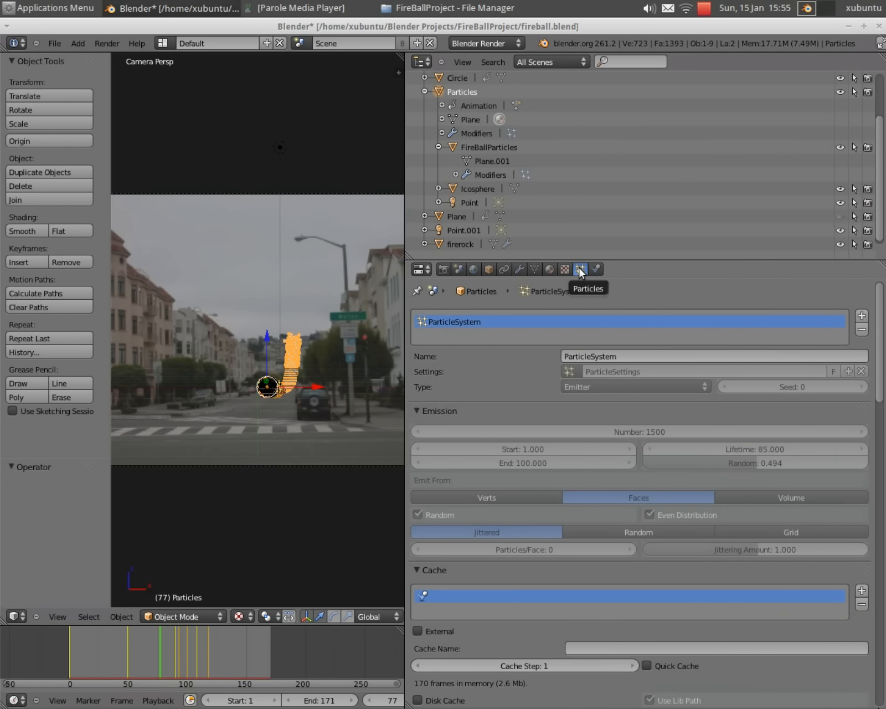
{"action": "scroll", "coordinate": [884, 352], "scroll_direction": "down", "scroll_amount": 4}
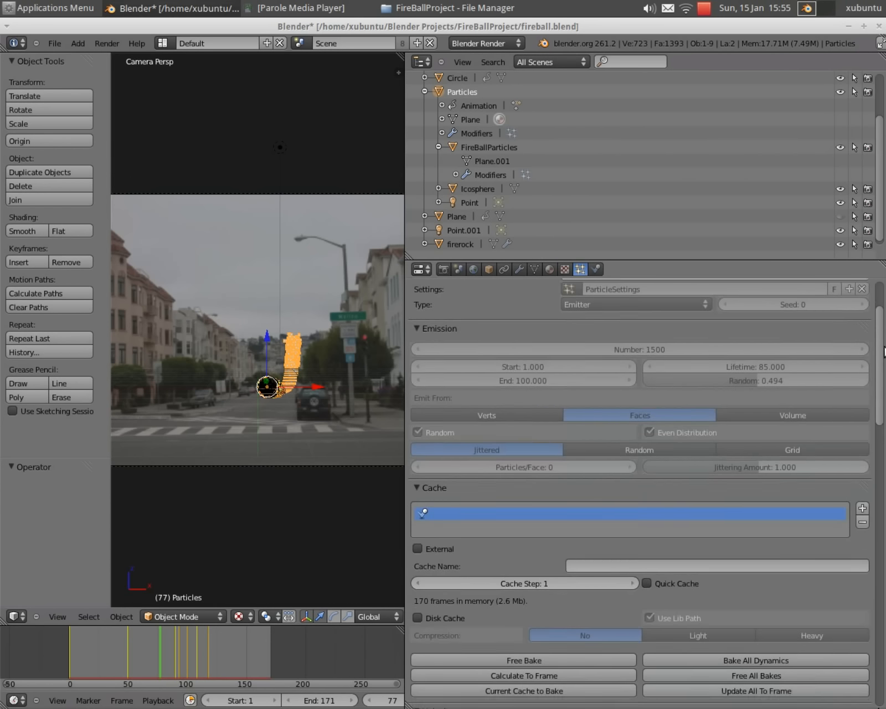
{"action": "scroll", "coordinate": [884, 351], "scroll_direction": "up", "scroll_amount": 4}
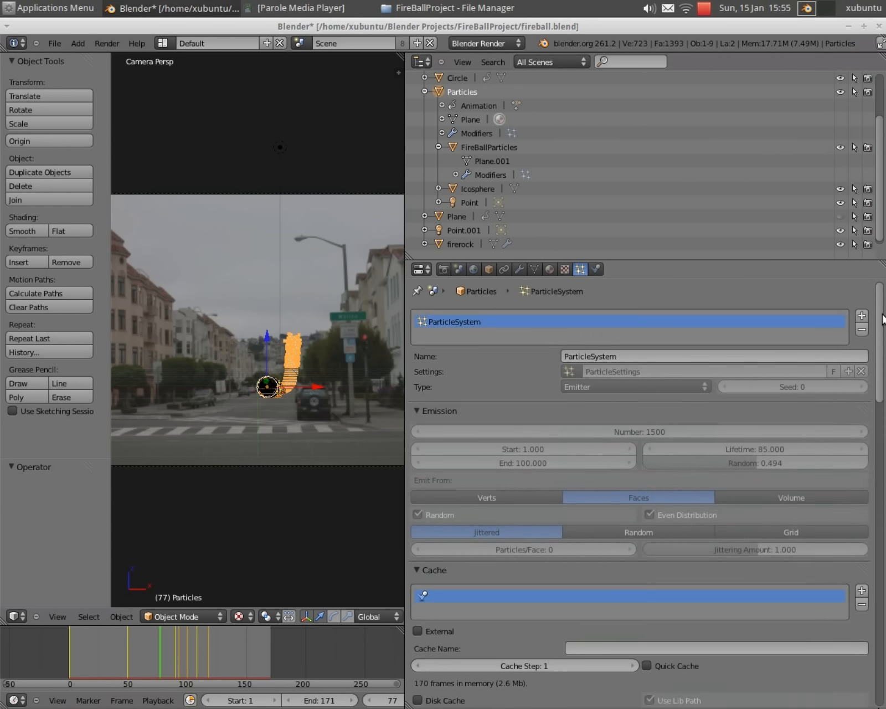
Select the FireBallParticles object in the outliner and inspect its texture and material settings
{"action": "left_click", "coordinate": [565, 269]}
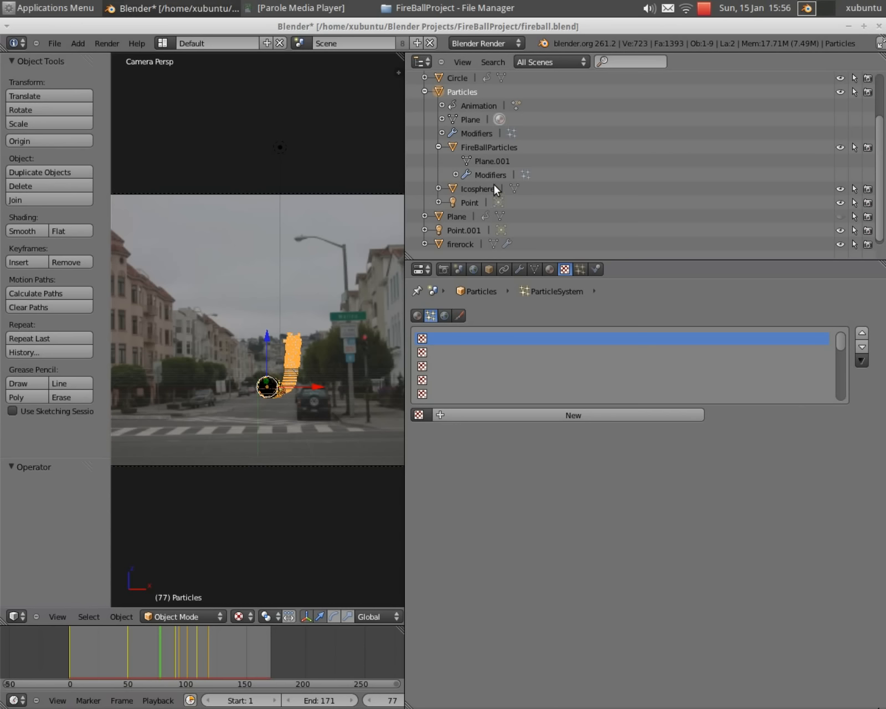
{"action": "left_click", "coordinate": [495, 147]}
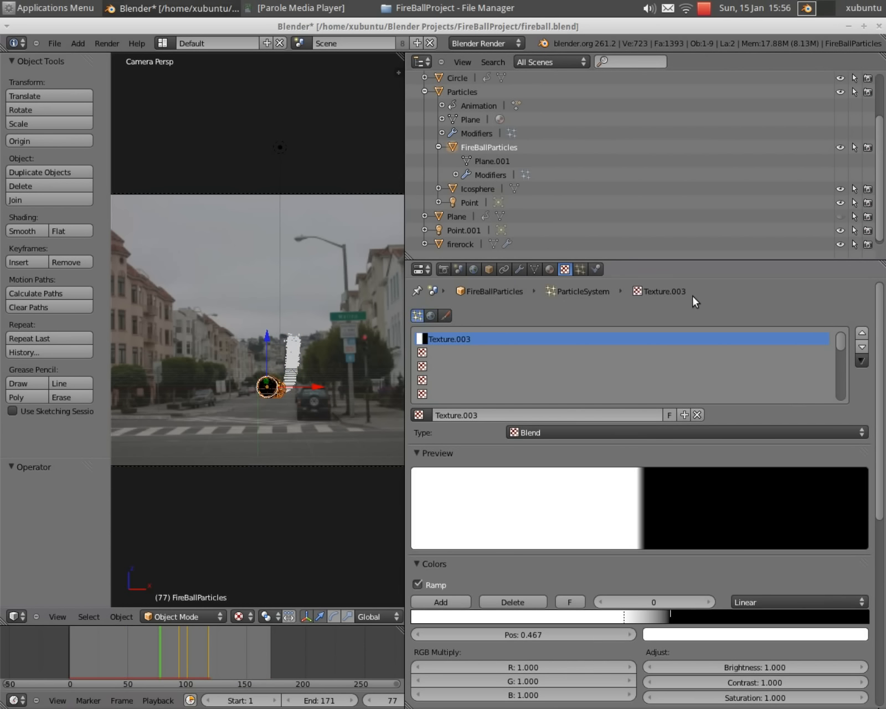
{"action": "left_click", "coordinate": [550, 269]}
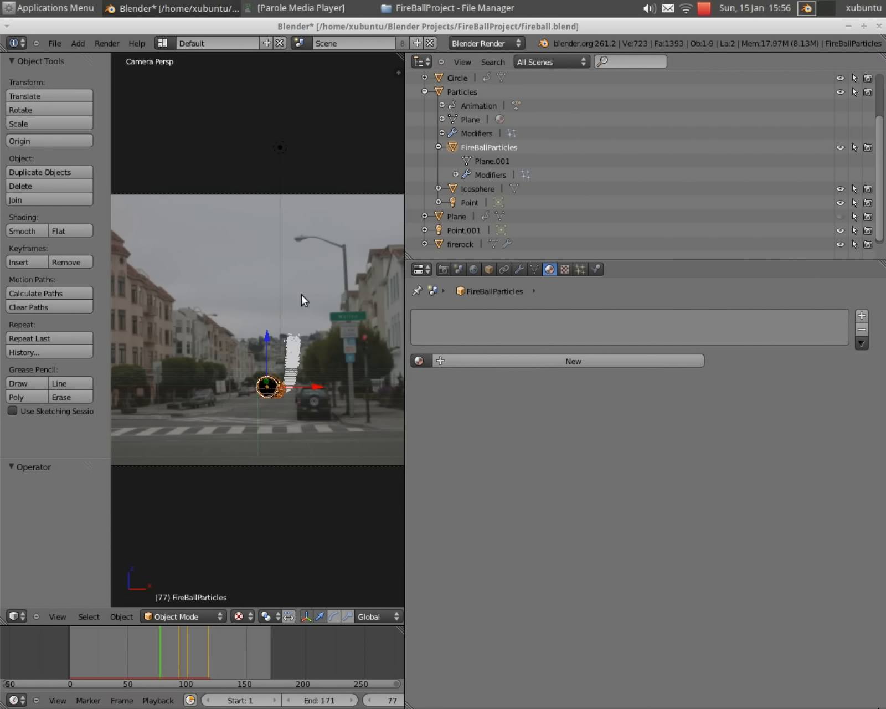
Select the firerock object outside the camera frame and examine its Material.002 and the fireball Clouds texture
{"action": "scroll", "coordinate": [312, 349], "scroll_direction": "down", "scroll_amount": 4}
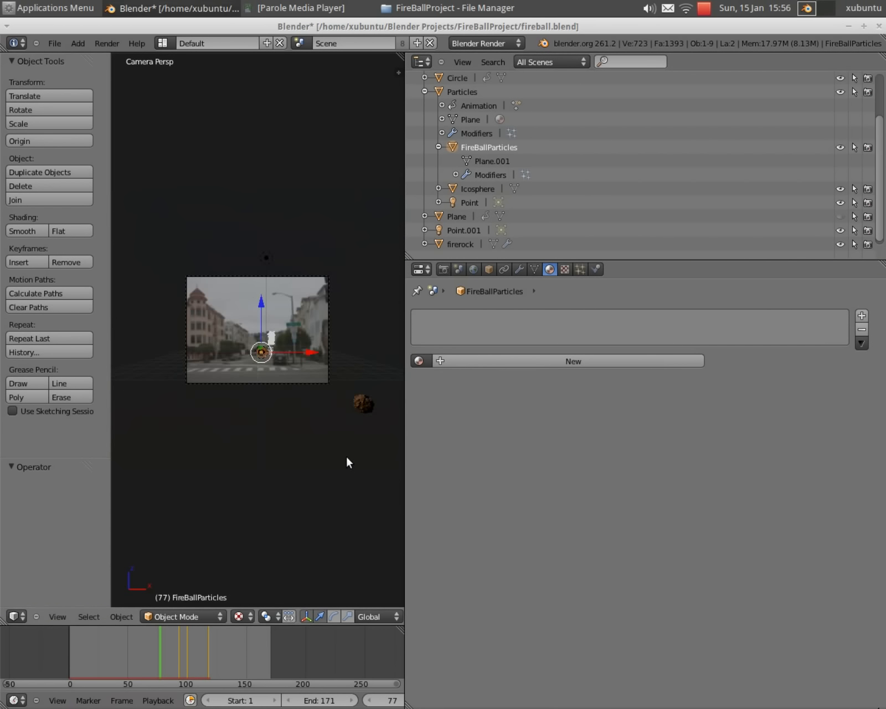
{"action": "right_click", "coordinate": [363, 404]}
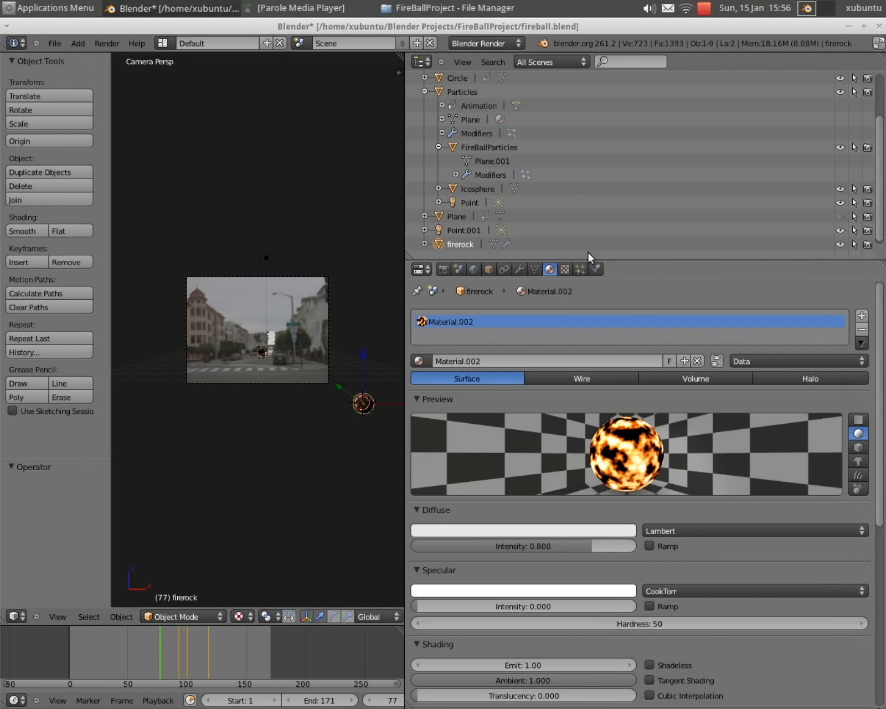
{"action": "left_click", "coordinate": [566, 268]}
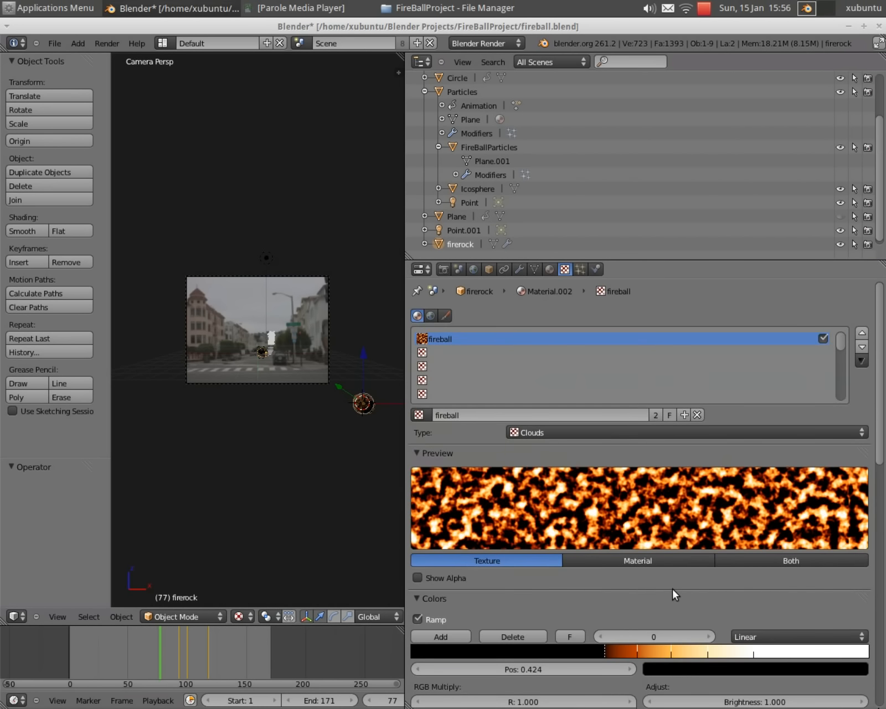
{"action": "scroll", "coordinate": [673, 588], "scroll_direction": "down", "scroll_amount": 1}
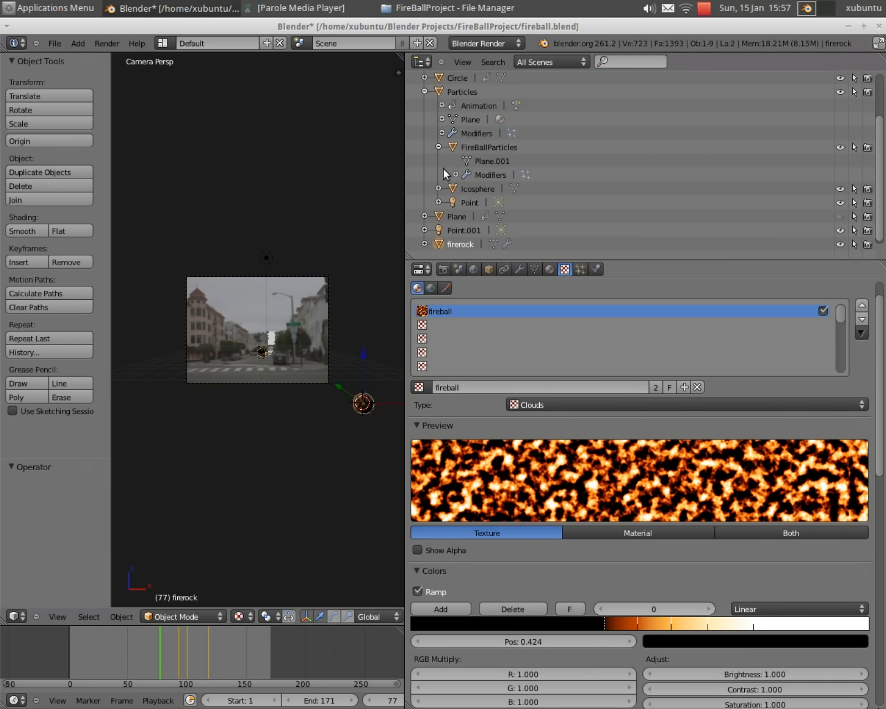
Select FireBallParticles again and look through its particle system's emission, cache and velocity settings
{"action": "left_click", "coordinate": [472, 147]}
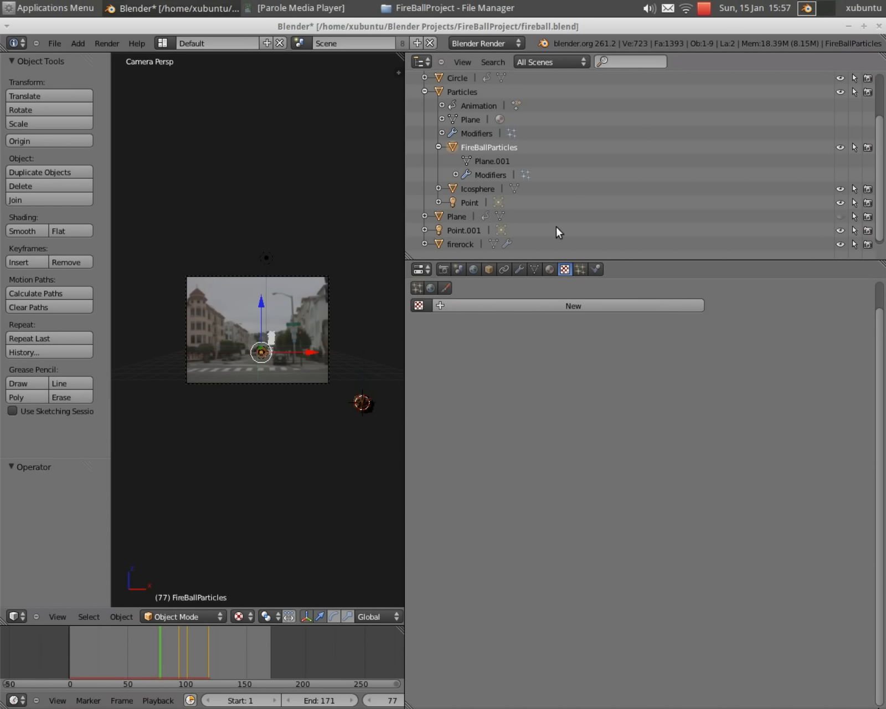
{"action": "left_click", "coordinate": [580, 269]}
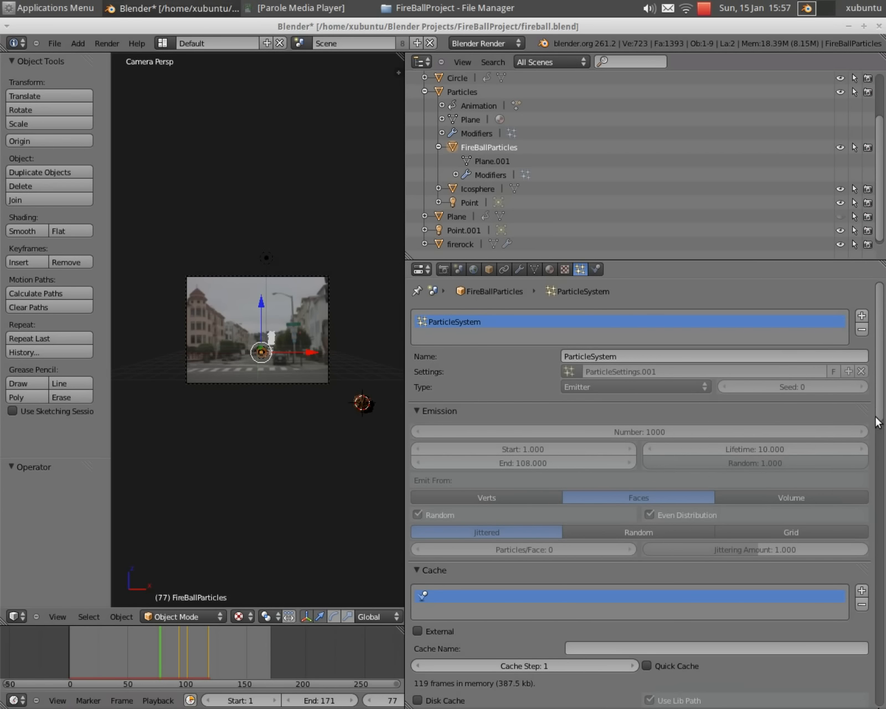
{"action": "scroll", "coordinate": [883, 448], "scroll_direction": "down", "scroll_amount": 3}
{"action": "scroll", "coordinate": [884, 457], "scroll_direction": "down", "scroll_amount": 3}
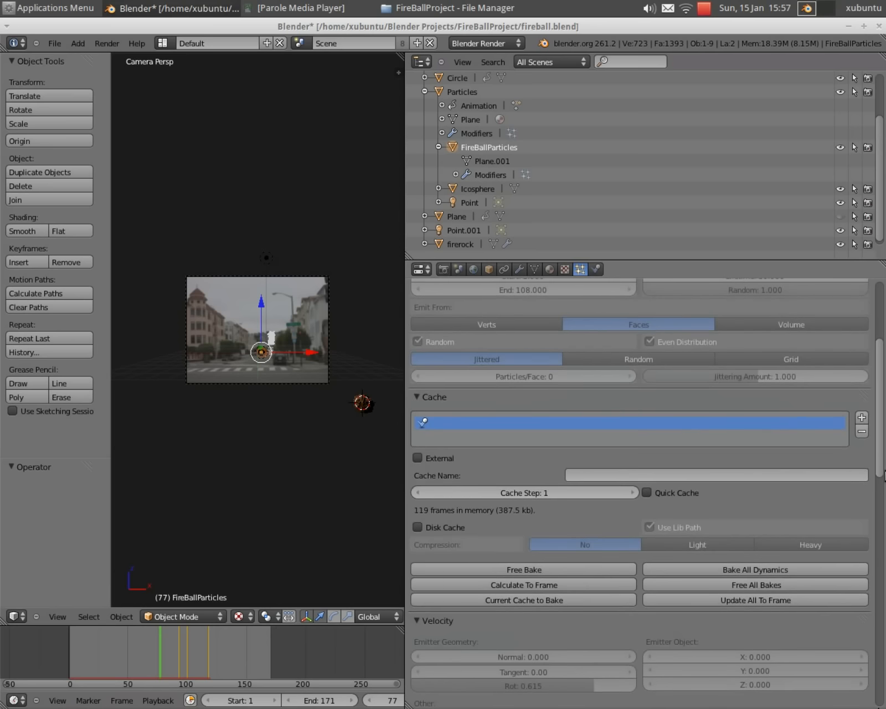
{"action": "scroll", "coordinate": [884, 464], "scroll_direction": "up", "scroll_amount": 5}
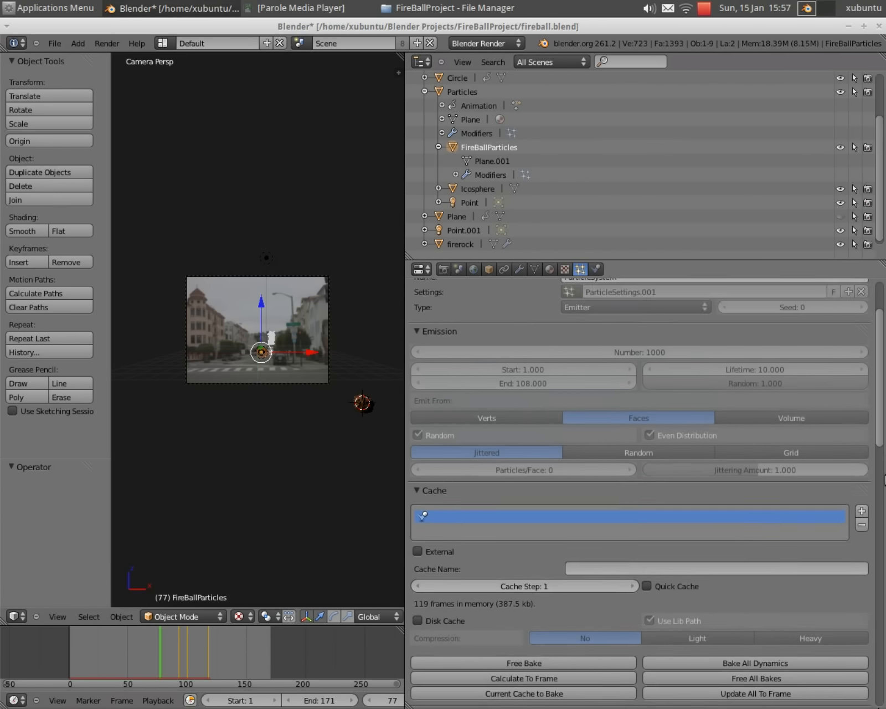
{"action": "scroll", "coordinate": [883, 496], "scroll_direction": "down", "scroll_amount": 8}
{"action": "scroll", "coordinate": [880, 454], "scroll_direction": "up", "scroll_amount": 9}
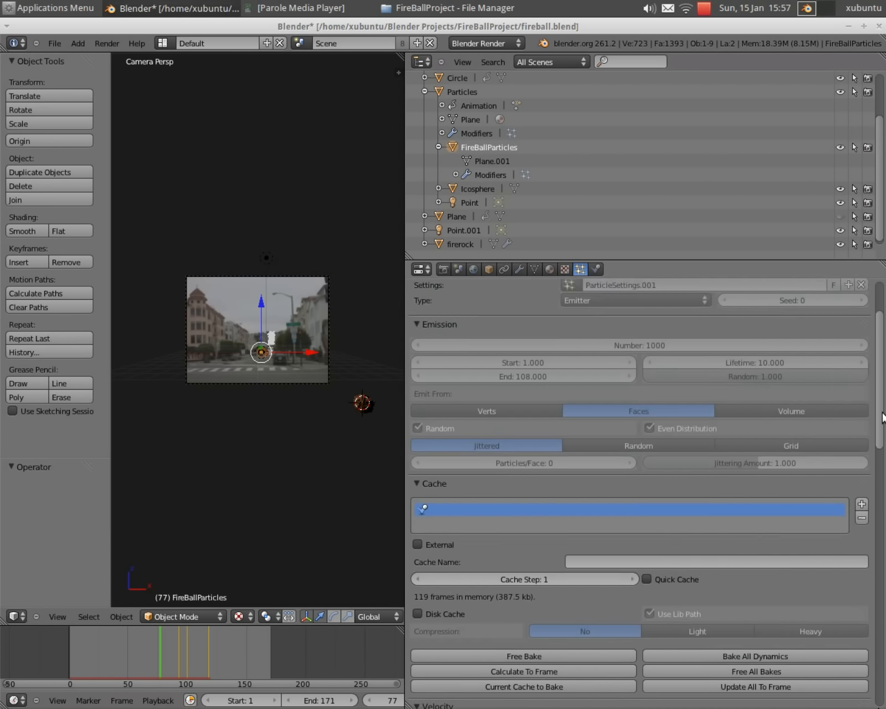
Examine the colour ramp, mapping and size influence of the FireBallParticles texture Texture.003
{"action": "left_click", "coordinate": [565, 269]}
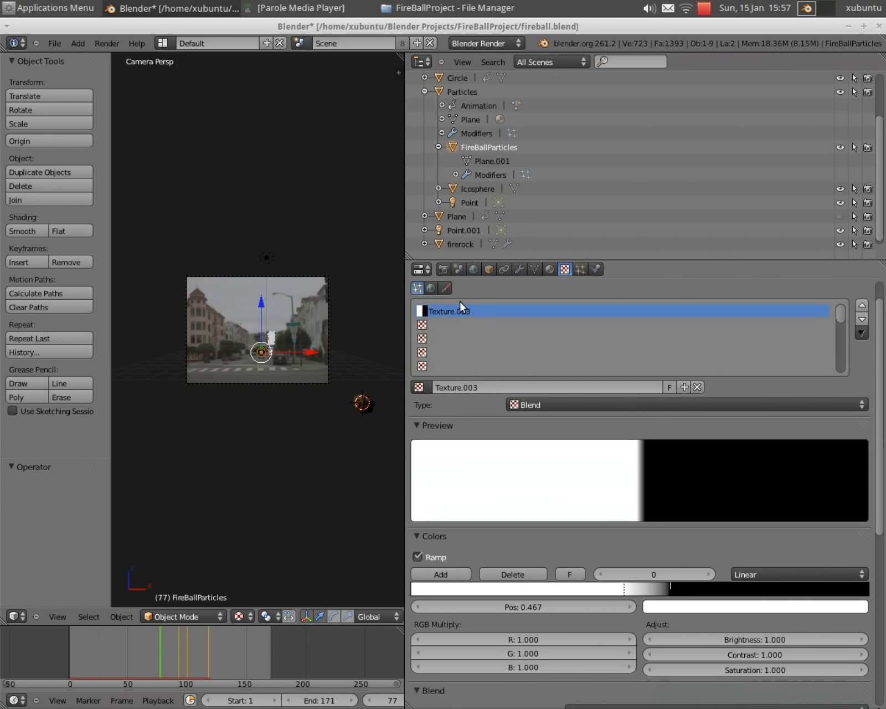
{"action": "scroll", "coordinate": [878, 366], "scroll_direction": "down", "scroll_amount": 2}
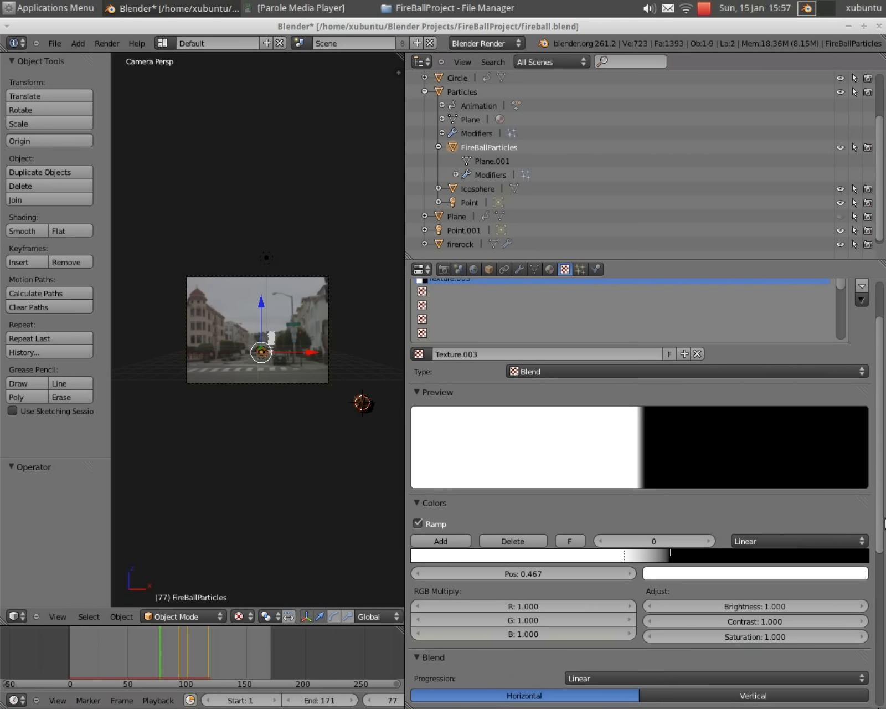
{"action": "scroll", "coordinate": [885, 603], "scroll_direction": "down", "scroll_amount": 4}
{"action": "scroll", "coordinate": [884, 603], "scroll_direction": "down", "scroll_amount": 10}
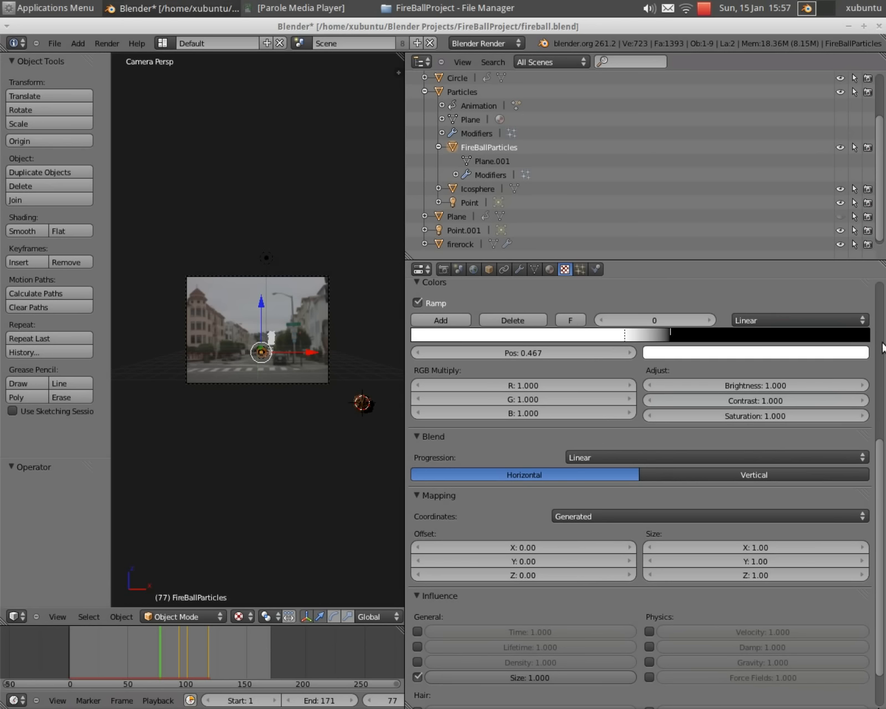
{"action": "left_click_drag", "start_coordinate": [885, 468], "coordinate": [885, 307]}
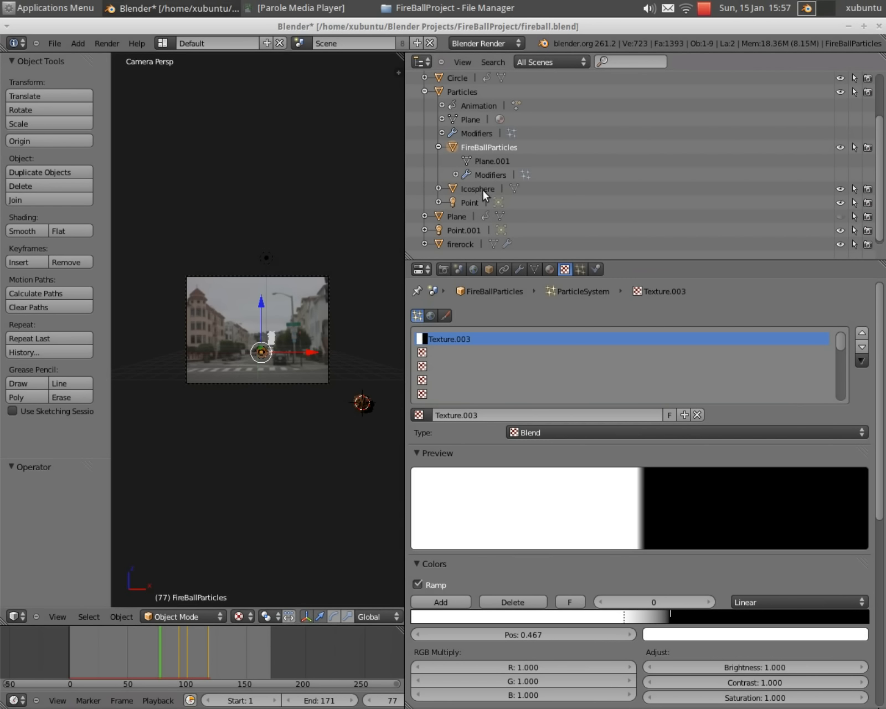
Select the Point lamp under Particles, widen the 3D view to fit the whole camera frame, and show the lamp settings
{"action": "left_click", "coordinate": [473, 202]}
{"action": "key", "text": "Home"}
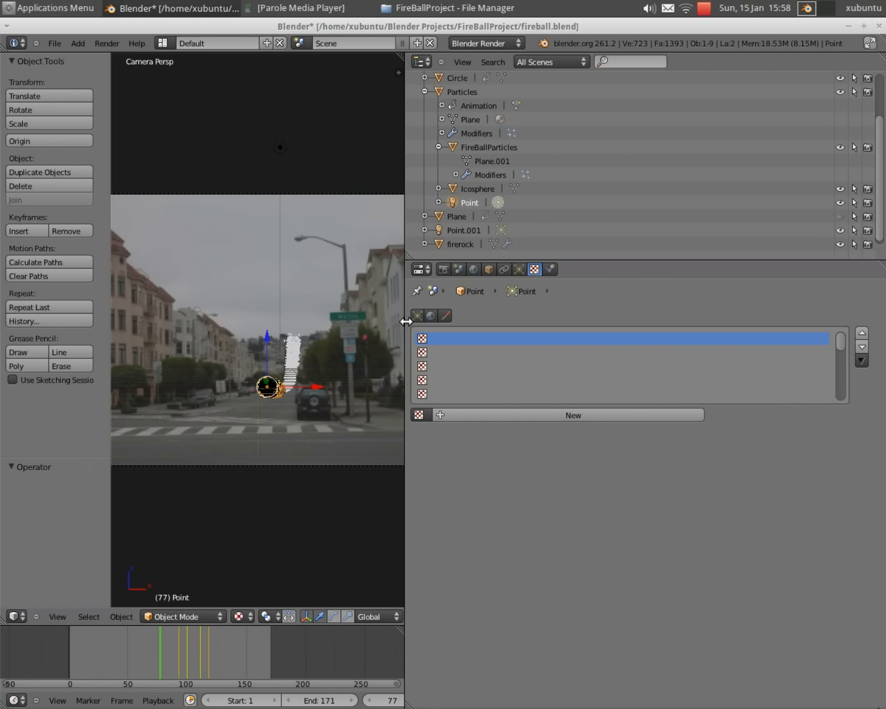
{"action": "left_click_drag", "start_coordinate": [406, 321], "coordinate": [520, 329]}
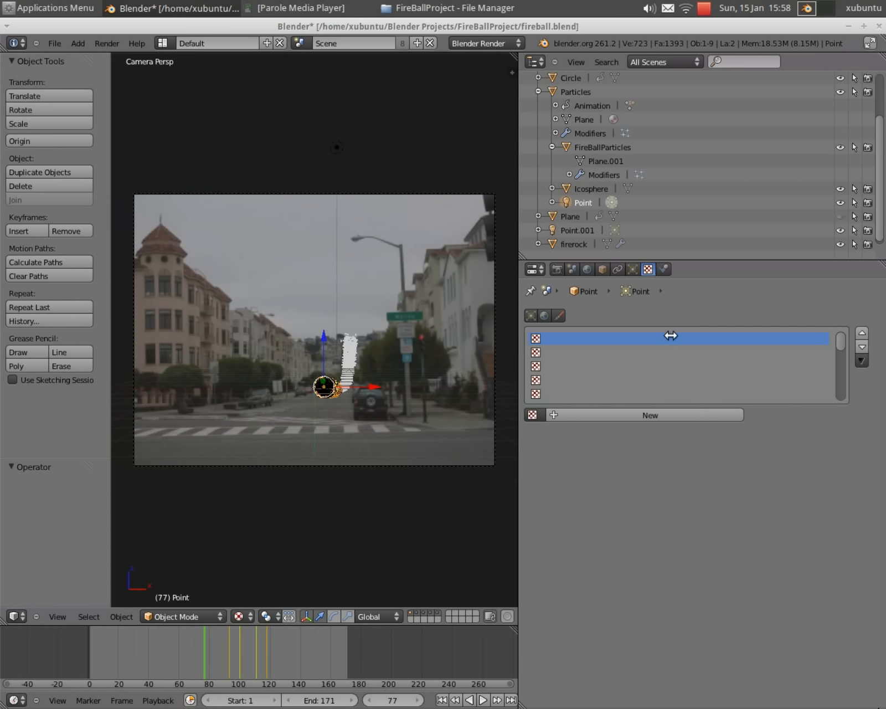
{"action": "left_click_drag", "start_coordinate": [670, 335], "coordinate": [668, 336]}
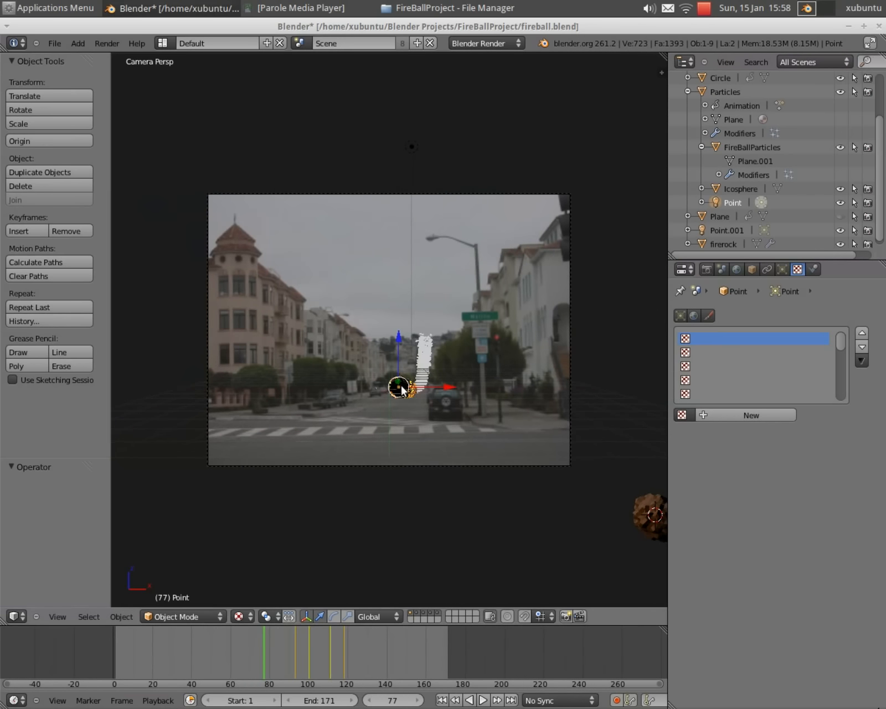
{"action": "left_click", "coordinate": [782, 270]}
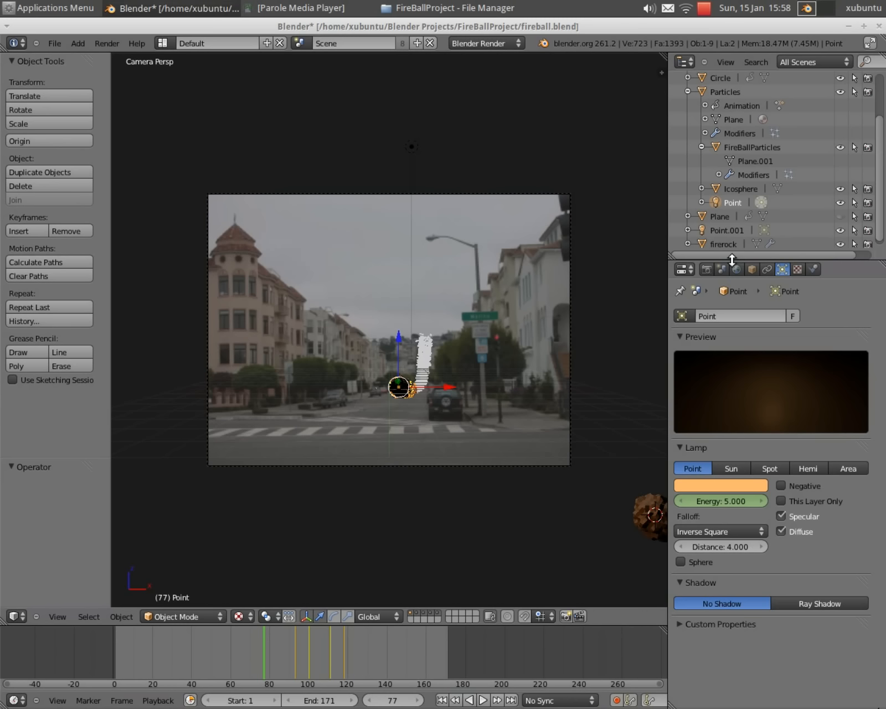
Select the Particles object and review its halo Material.001 and the first Blend texture, returning to the material settings
{"action": "left_click", "coordinate": [719, 91]}
{"action": "left_click", "coordinate": [812, 269]}
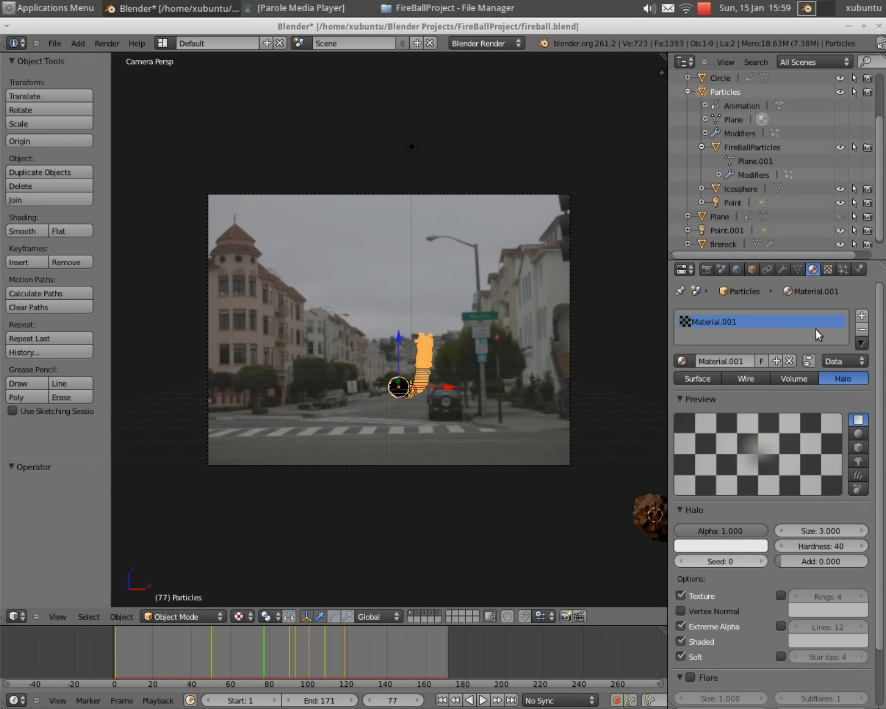
{"action": "left_click", "coordinate": [827, 269]}
{"action": "left_click", "coordinate": [709, 339]}
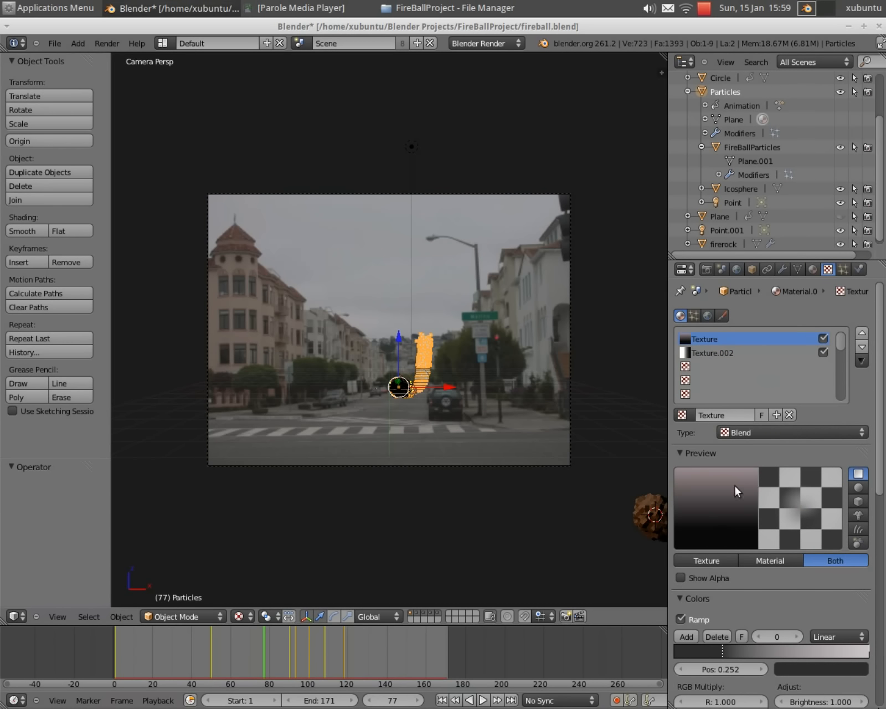
{"action": "left_click", "coordinate": [812, 269]}
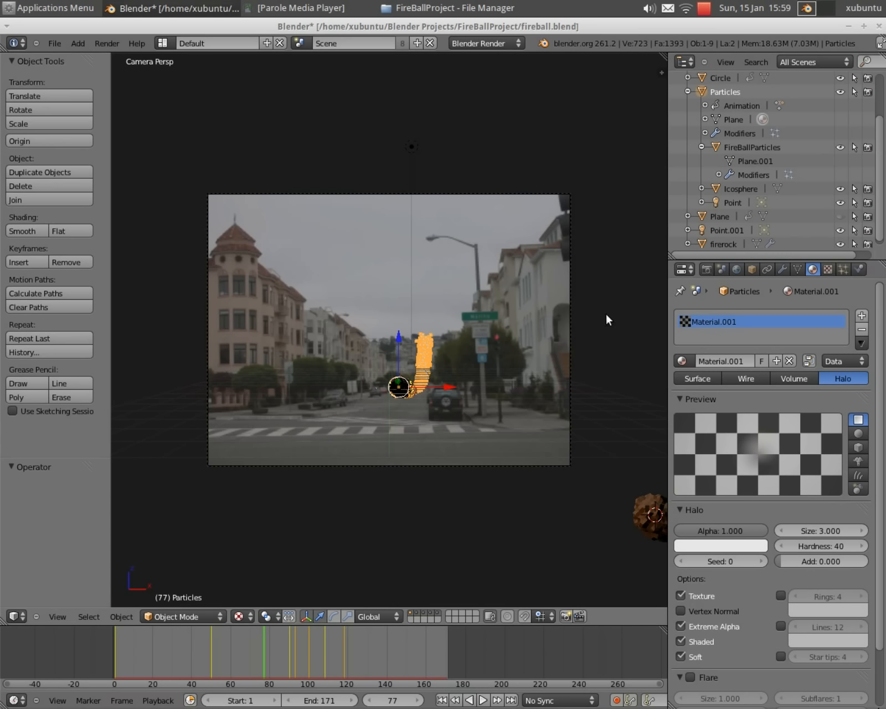
Review the Particles object's halo Material.001 options and its Blend texture's colour ramp, progression and mapping
{"action": "scroll", "coordinate": [881, 482], "scroll_direction": "down", "scroll_amount": 2}
{"action": "scroll", "coordinate": [885, 498], "scroll_direction": "up", "scroll_amount": 1}
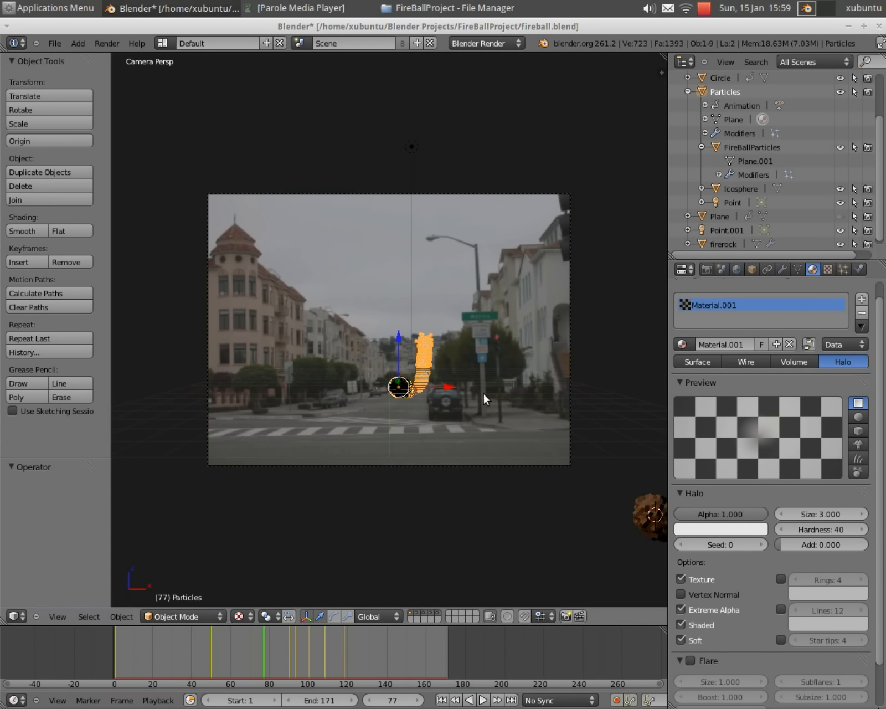
{"action": "left_click", "coordinate": [827, 269]}
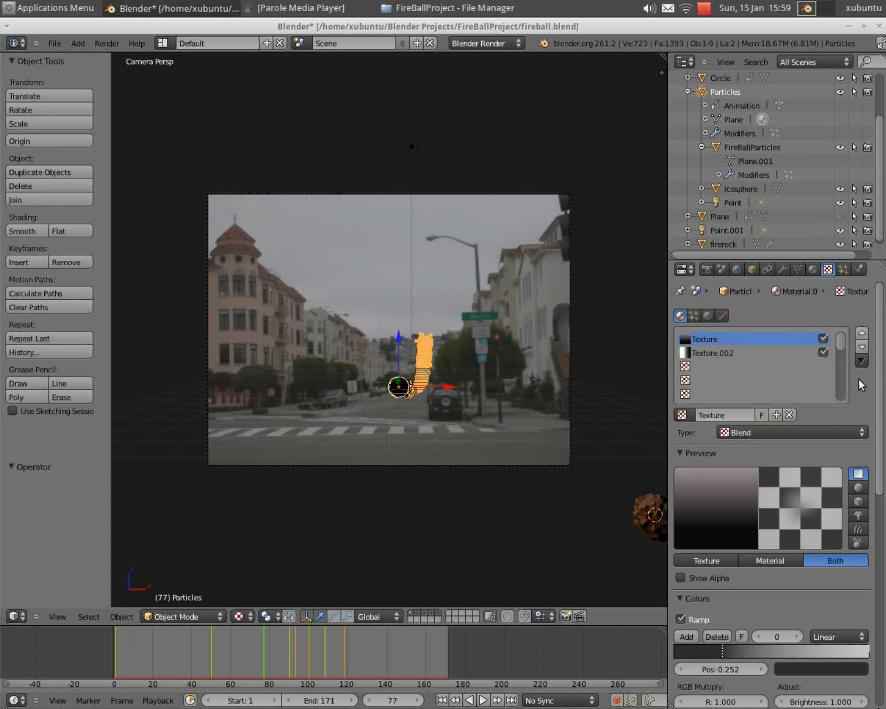
{"action": "left_click_drag", "start_coordinate": [880, 421], "coordinate": [881, 503]}
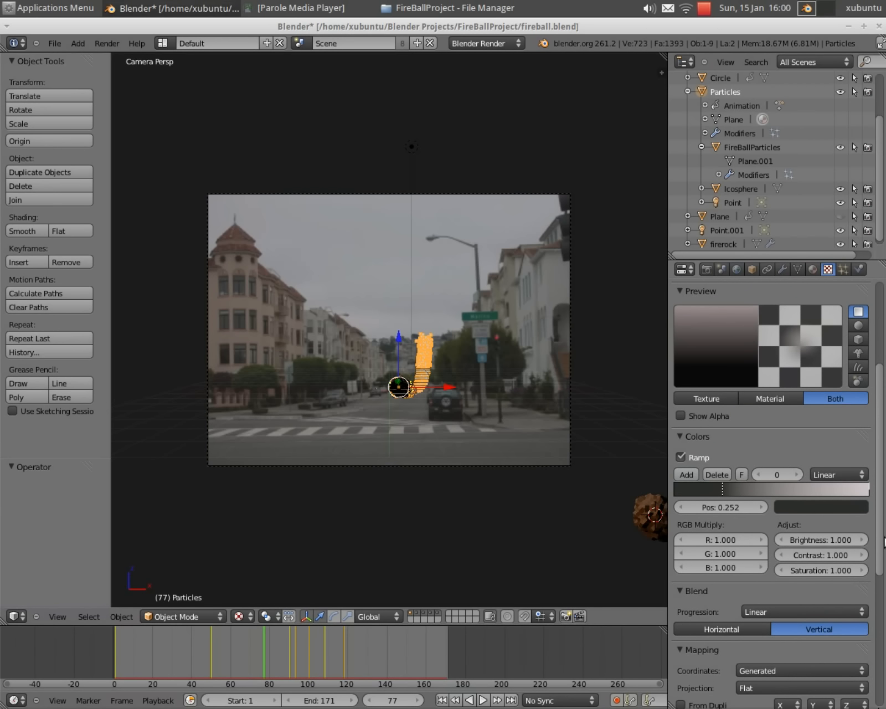
{"action": "left_click_drag", "start_coordinate": [883, 574], "coordinate": [880, 421]}
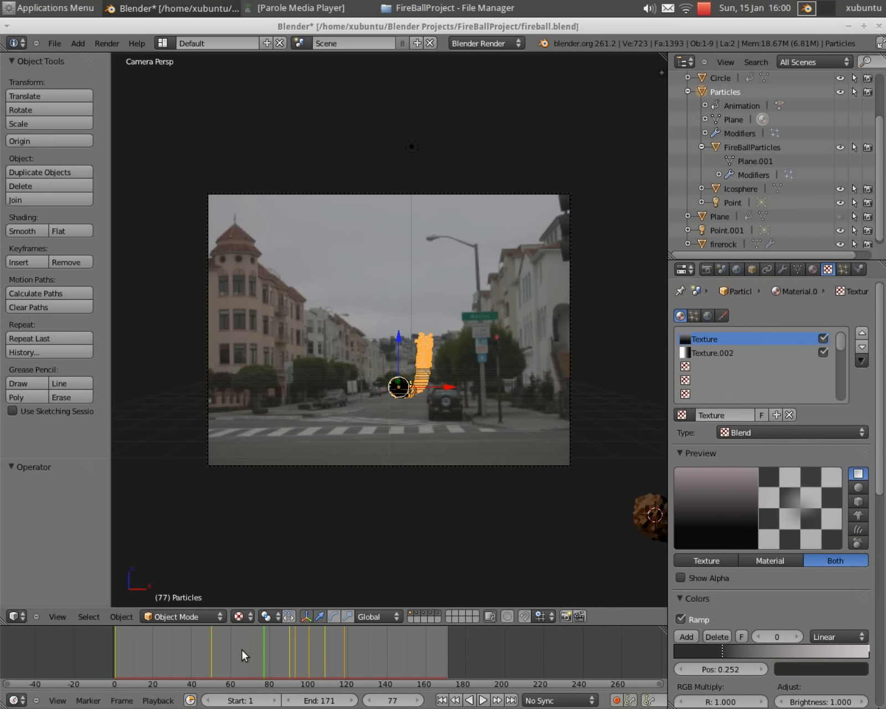
Move the current frame to 86
{"action": "left_click", "coordinate": [274, 648]}
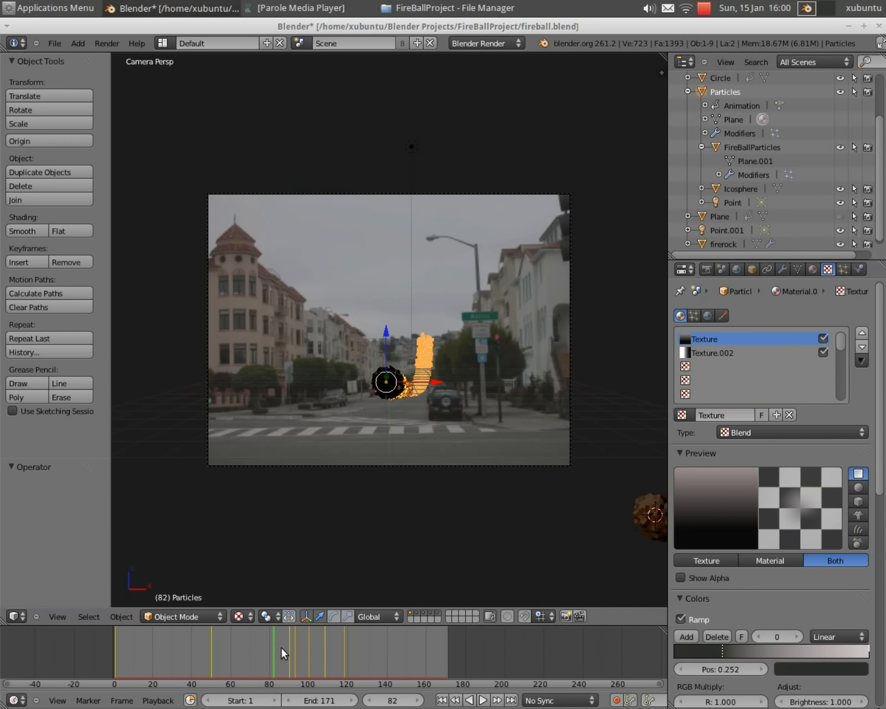
{"action": "left_click", "coordinate": [281, 648]}
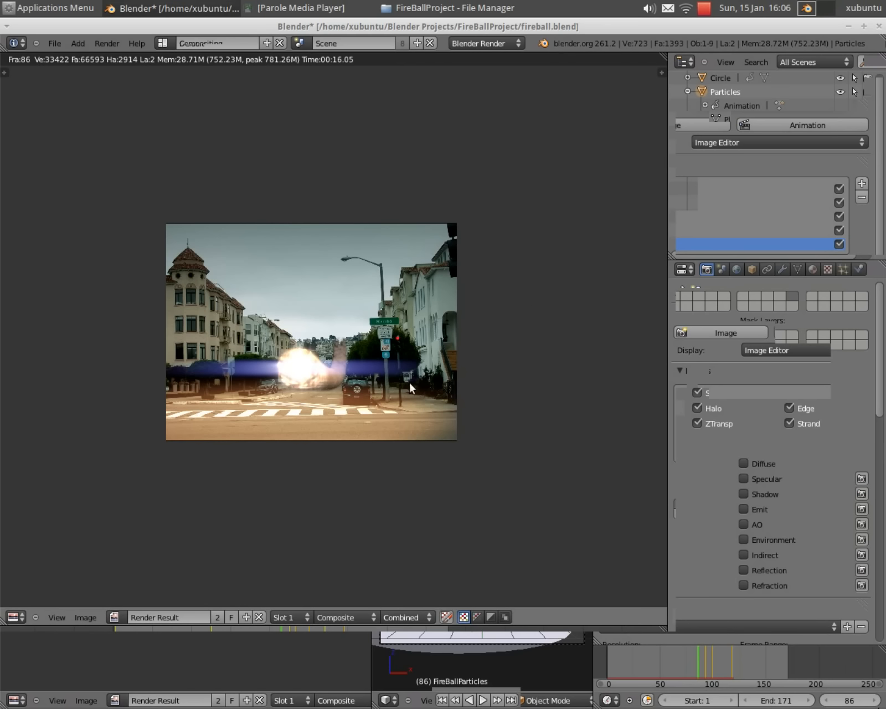
Inspect the rendered fireball composite of frame 86 up close, and switch the render area back to the 3D view
{"action": "scroll", "coordinate": [355, 370], "scroll_direction": "up", "scroll_amount": 4}
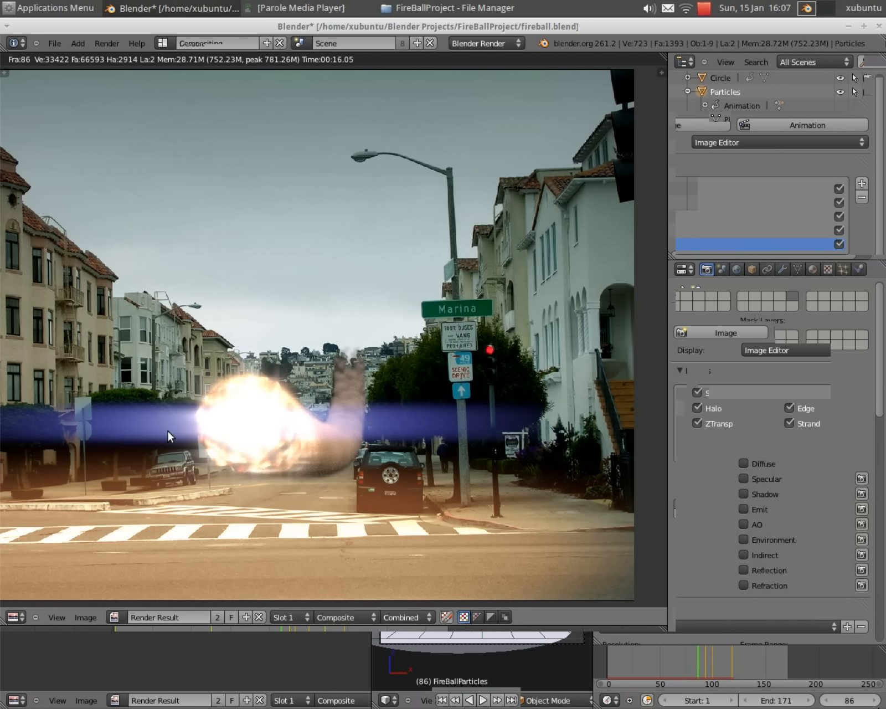
{"action": "scroll", "coordinate": [415, 395], "scroll_direction": "down", "scroll_amount": 1}
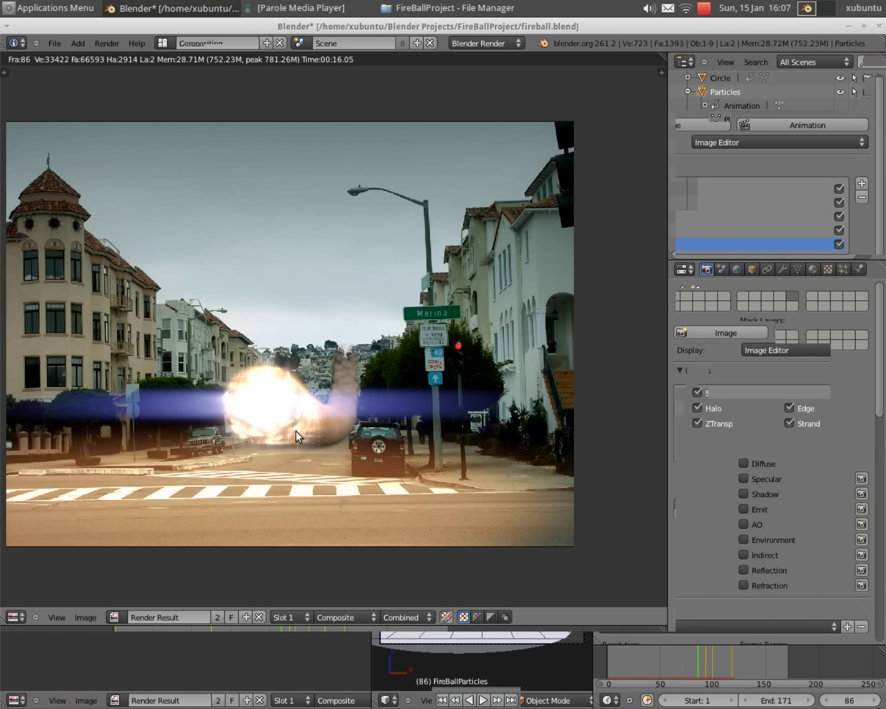
{"action": "scroll", "coordinate": [295, 430], "scroll_direction": "down", "scroll_amount": 1}
{"action": "left_click", "coordinate": [15, 617]}
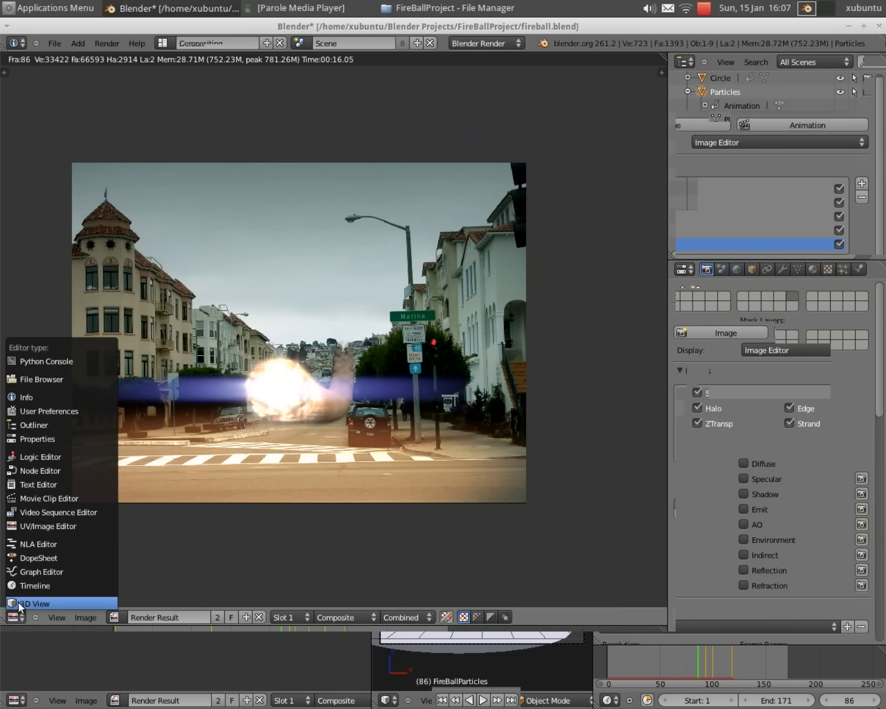
{"action": "left_click", "coordinate": [20, 604]}
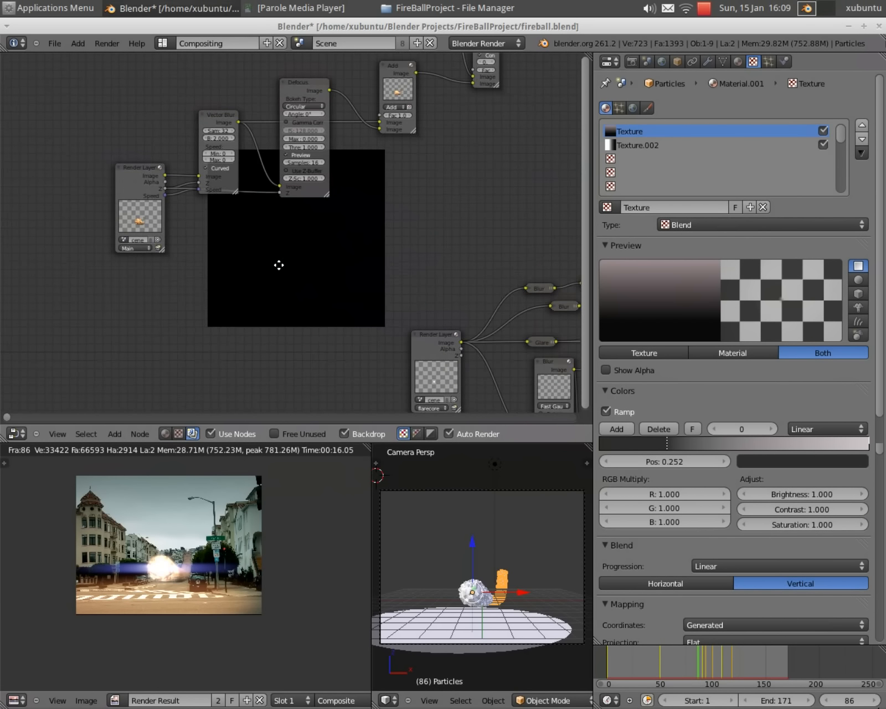
Examine how the blurred envirolighting render layer drives the factor of the Add node over the colour-adjusted street image
{"action": "middle_click_drag", "start_coordinate": [279, 263], "coordinate": [387, 416]}
{"action": "middle_click_drag", "start_coordinate": [183, 118], "coordinate": [378, 142]}
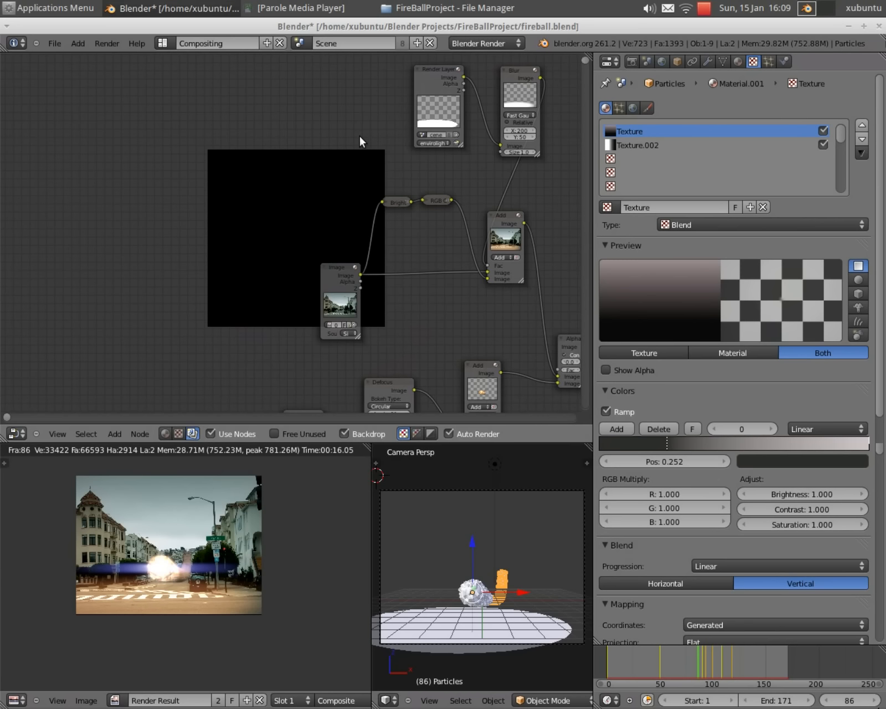
{"action": "middle_click_drag", "start_coordinate": [360, 136], "coordinate": [310, 243]}
{"action": "scroll", "coordinate": [309, 242], "scroll_direction": "up", "scroll_amount": 4}
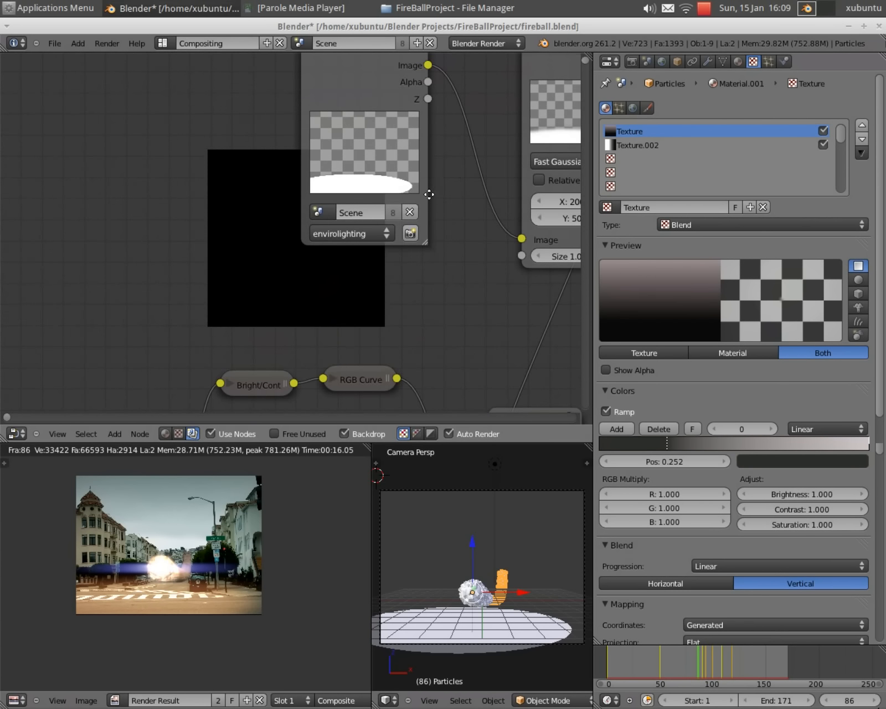
{"action": "middle_click_drag", "start_coordinate": [429, 194], "coordinate": [226, 229]}
{"action": "middle_click_drag", "start_coordinate": [455, 181], "coordinate": [540, 117]}
{"action": "scroll", "coordinate": [514, 228], "scroll_direction": "down", "scroll_amount": 3}
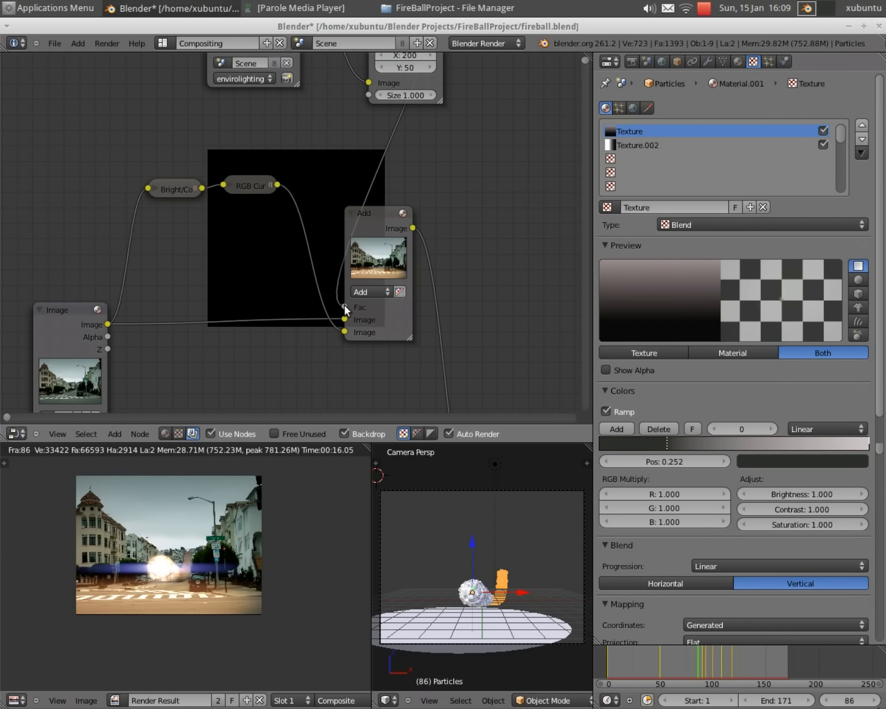
{"action": "middle_click_drag", "start_coordinate": [231, 353], "coordinate": [311, 313]}
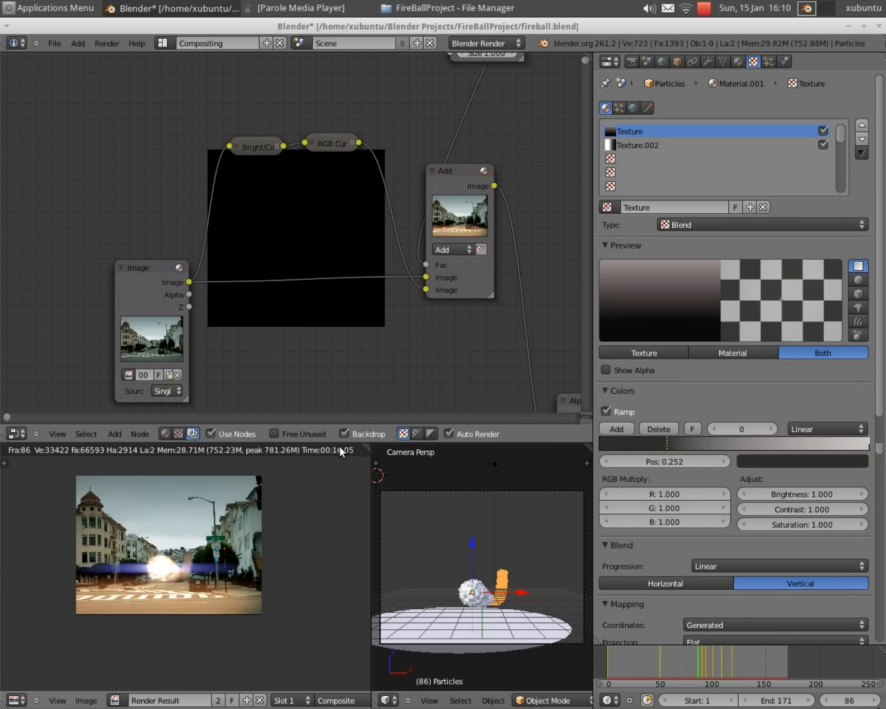
Check the ground lighting around the fireball and crosswalk in the render result
{"action": "scroll", "coordinate": [176, 588], "scroll_direction": "up", "scroll_amount": 1}
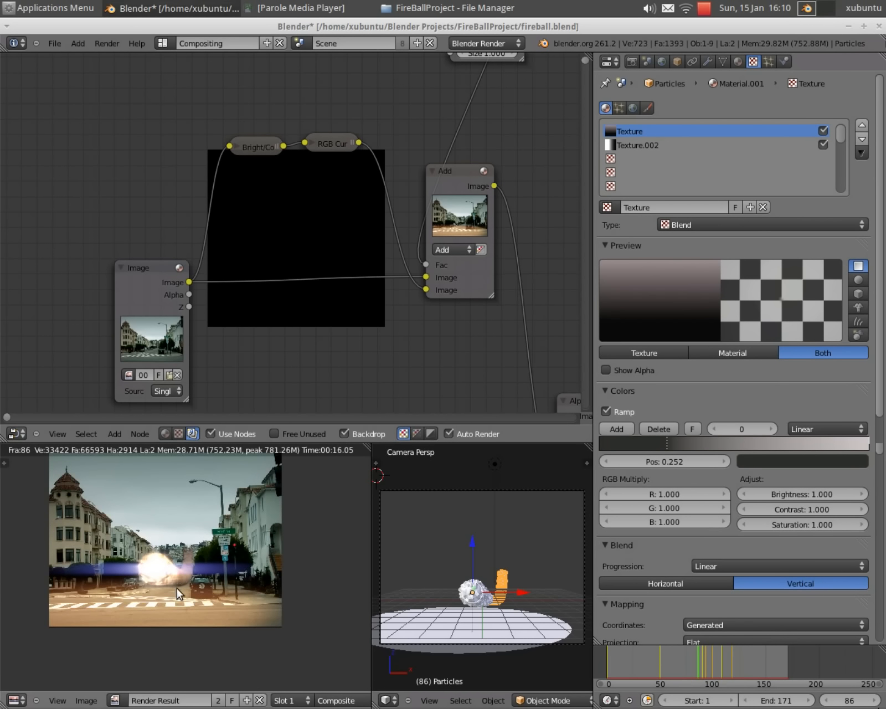
{"action": "scroll", "coordinate": [179, 588], "scroll_direction": "up", "scroll_amount": 1}
{"action": "scroll", "coordinate": [176, 591], "scroll_direction": "down", "scroll_amount": 1}
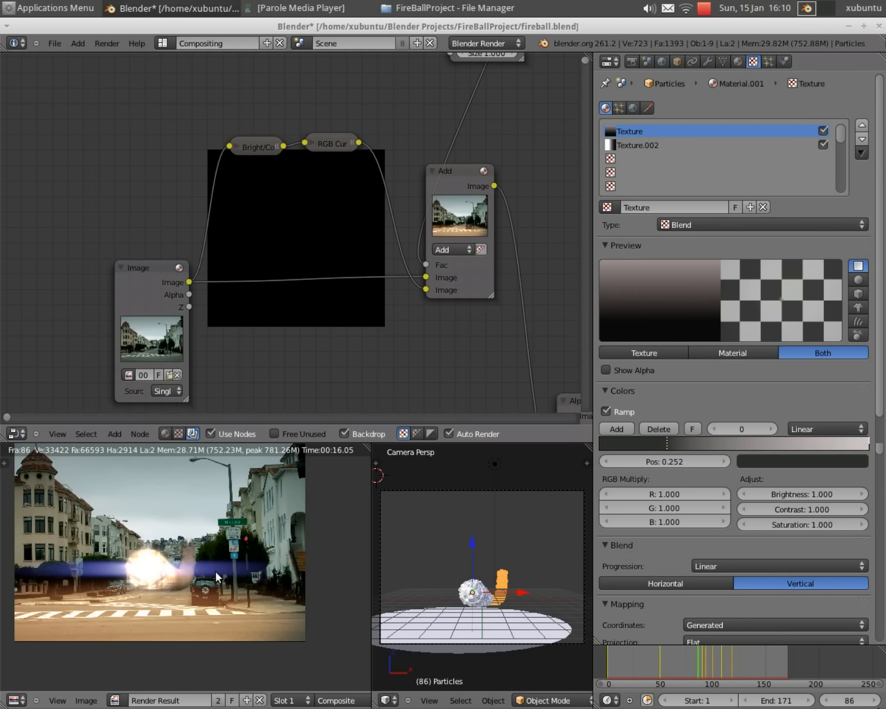
{"action": "scroll", "coordinate": [216, 572], "scroll_direction": "down", "scroll_amount": 1}
Look over the compositing node tree from the street image and Main render layer to the glare branch
{"action": "scroll", "coordinate": [354, 302], "scroll_direction": "down", "scroll_amount": 2}
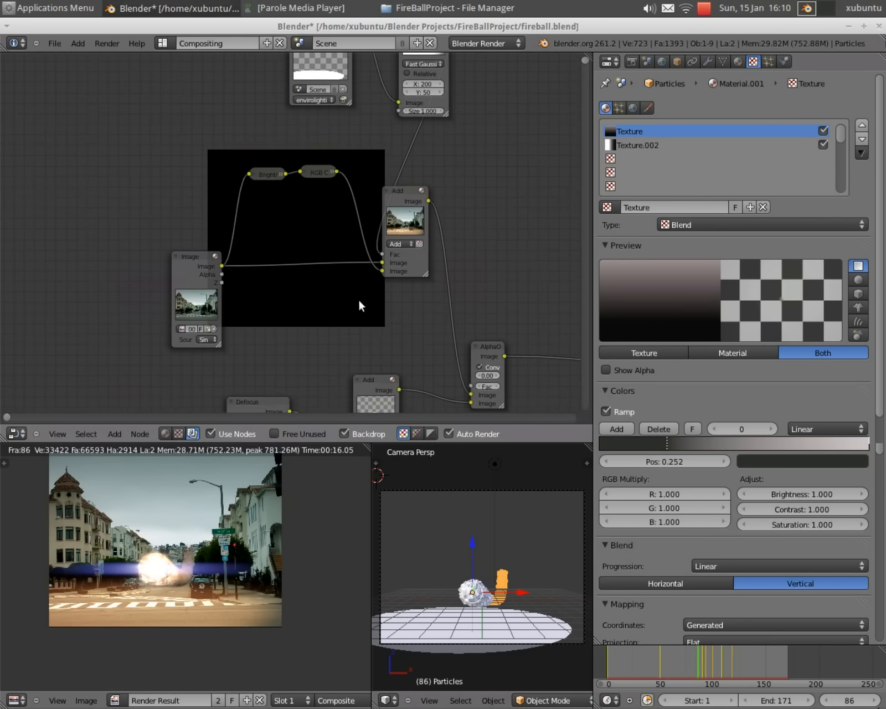
{"action": "scroll", "coordinate": [381, 280], "scroll_direction": "down", "scroll_amount": 1}
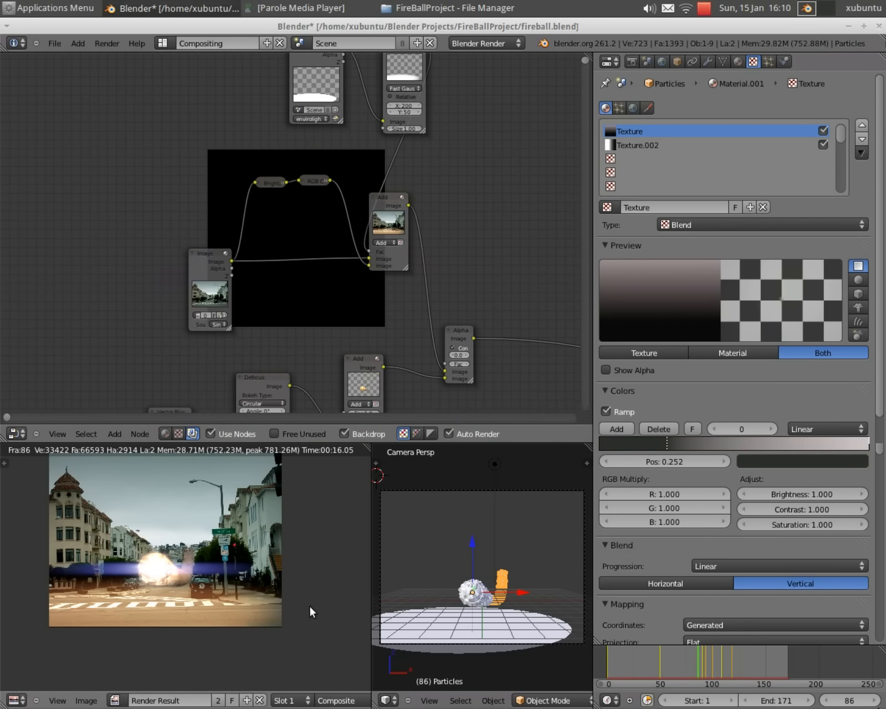
{"action": "scroll", "coordinate": [503, 228], "scroll_direction": "down", "scroll_amount": 1}
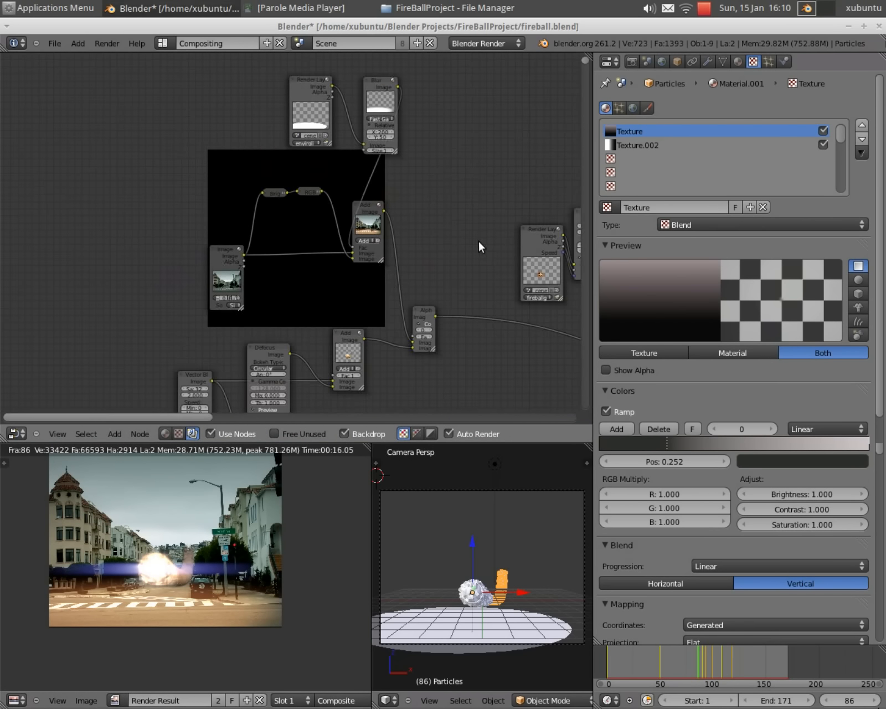
{"action": "scroll", "coordinate": [478, 241], "scroll_direction": "up", "scroll_amount": 1}
{"action": "middle_click_drag", "start_coordinate": [478, 242], "coordinate": [380, 182]}
{"action": "scroll", "coordinate": [382, 173], "scroll_direction": "down", "scroll_amount": 3}
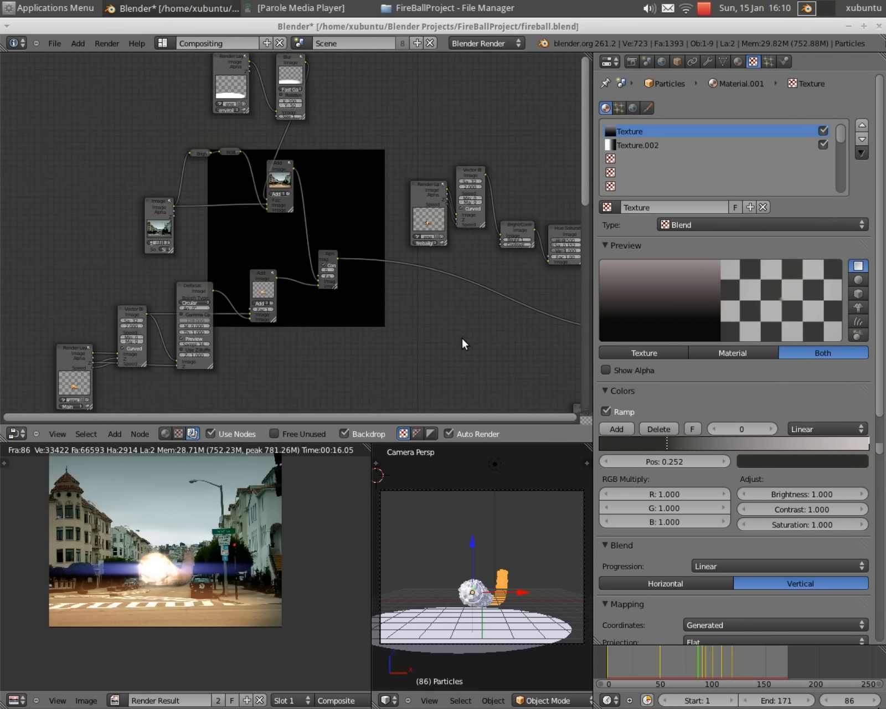
{"action": "middle_click_drag", "start_coordinate": [462, 339], "coordinate": [407, 317]}
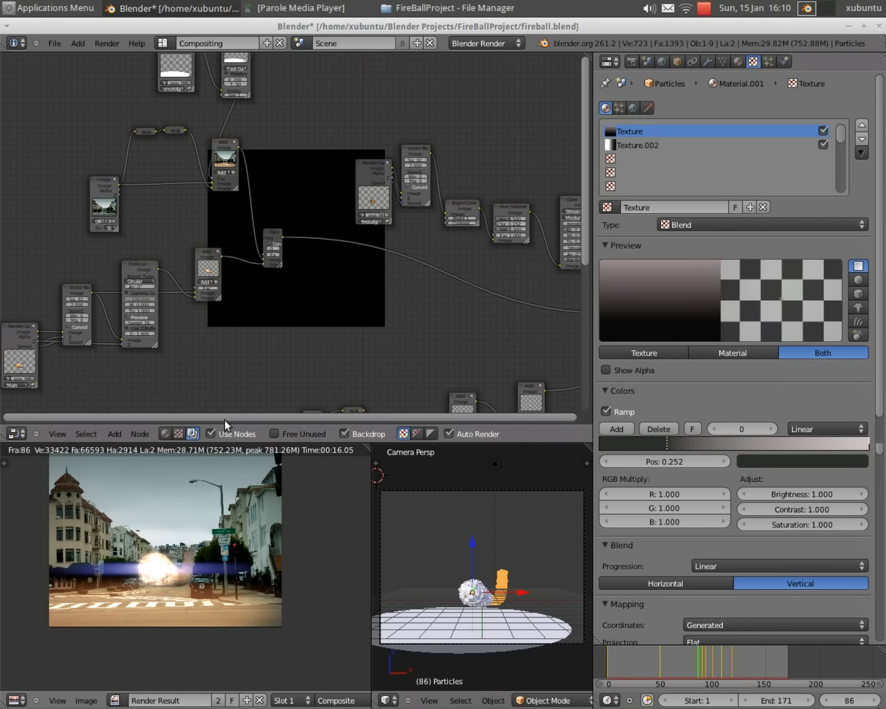
{"action": "scroll", "coordinate": [329, 291], "scroll_direction": "down", "scroll_amount": 1}
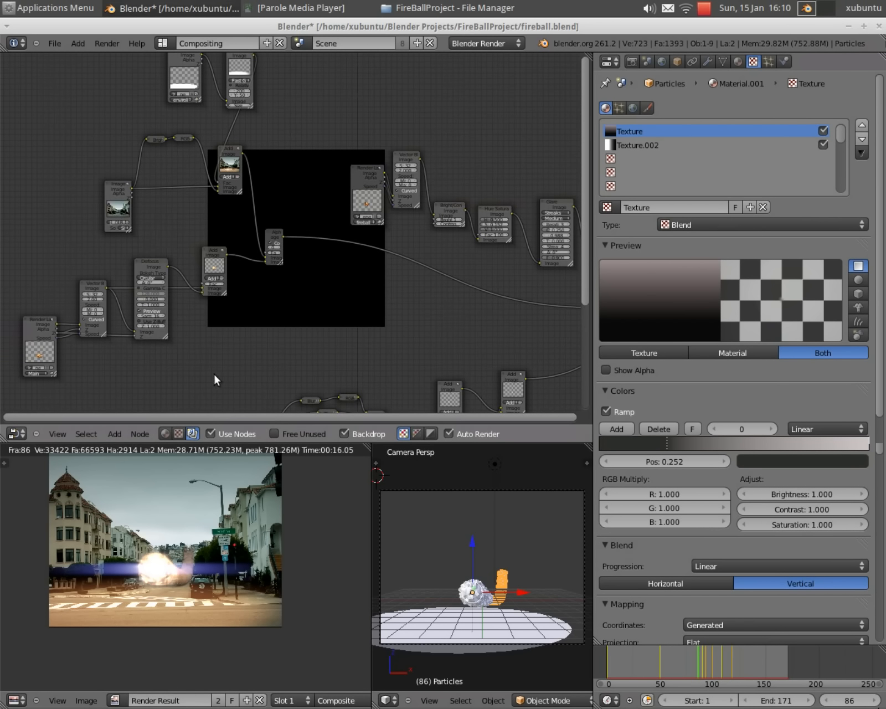
Examine the Main render layer node and its image, Z and speed links into Vector Blur and Defocus
{"action": "scroll", "coordinate": [216, 380], "scroll_direction": "up", "scroll_amount": 4}
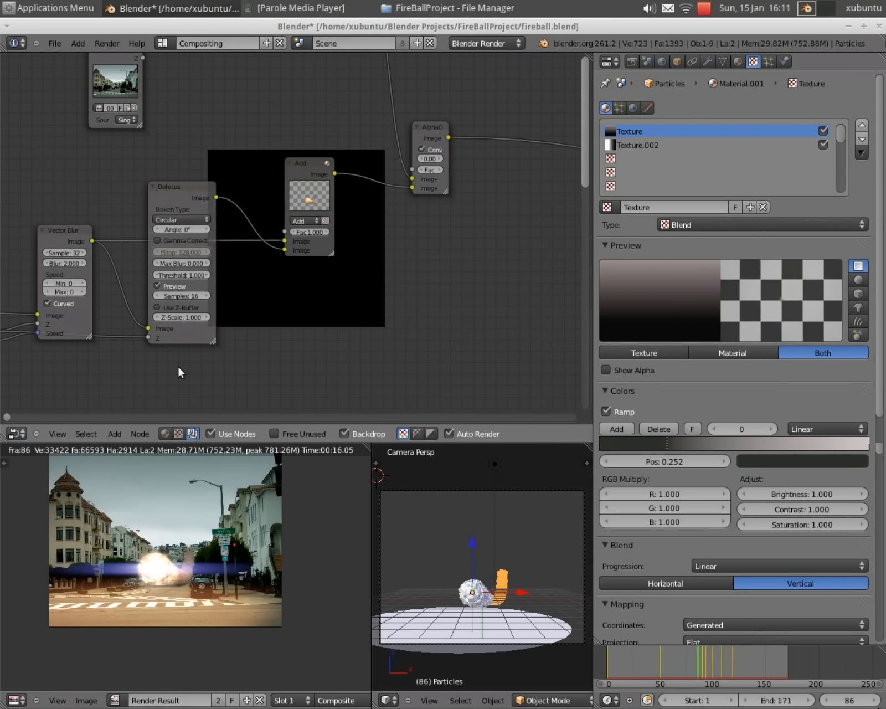
{"action": "middle_click_drag", "start_coordinate": [172, 380], "coordinate": [436, 302]}
{"action": "scroll", "coordinate": [238, 374], "scroll_direction": "up", "scroll_amount": 5}
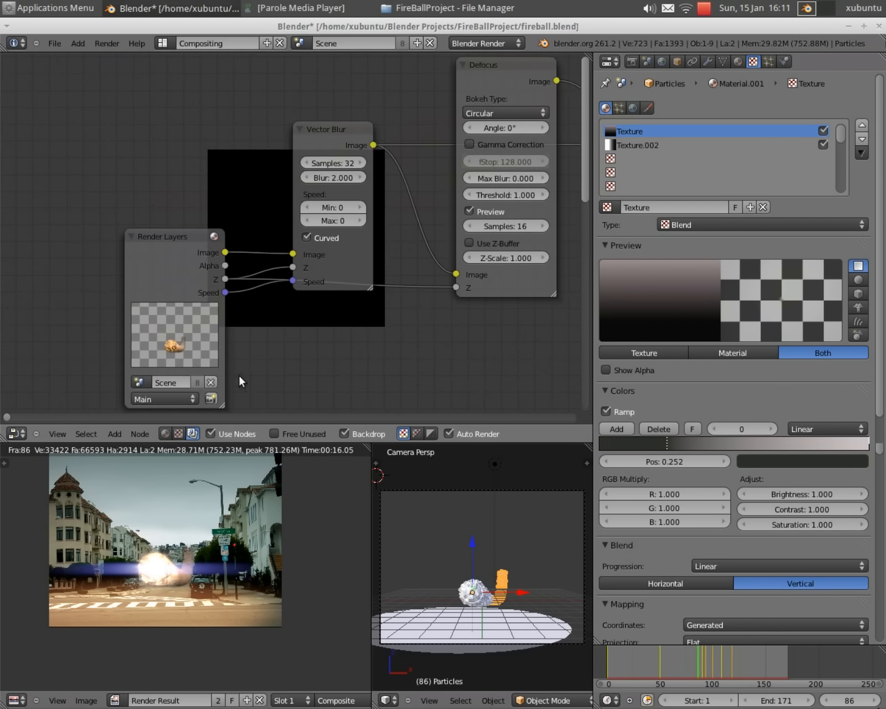
{"action": "middle_click_drag", "start_coordinate": [239, 375], "coordinate": [310, 294]}
{"action": "scroll", "coordinate": [293, 372], "scroll_direction": "up", "scroll_amount": 5}
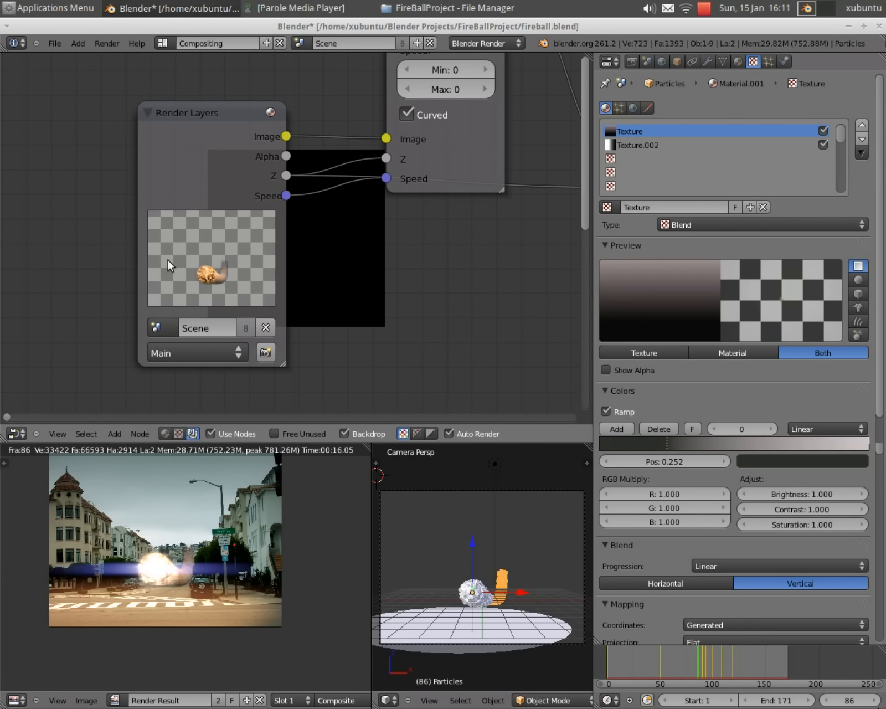
{"action": "scroll", "coordinate": [401, 243], "scroll_direction": "down", "scroll_amount": 6}
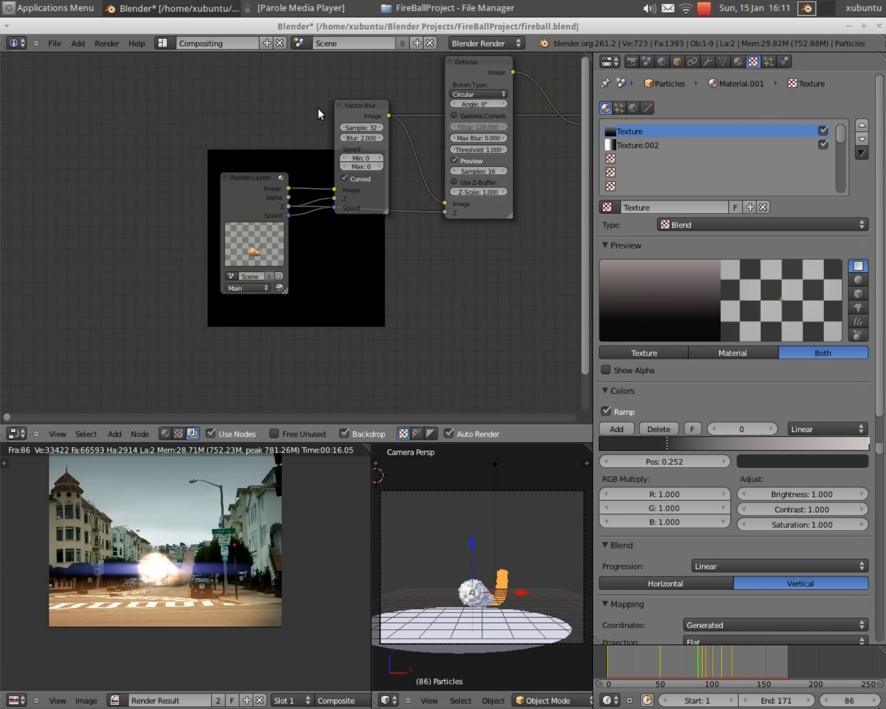
Trace the blurred Main layer through Defocus and Add to the Alpha Over node that joins it with the street image
{"action": "middle_click_drag", "start_coordinate": [318, 108], "coordinate": [253, 331]}
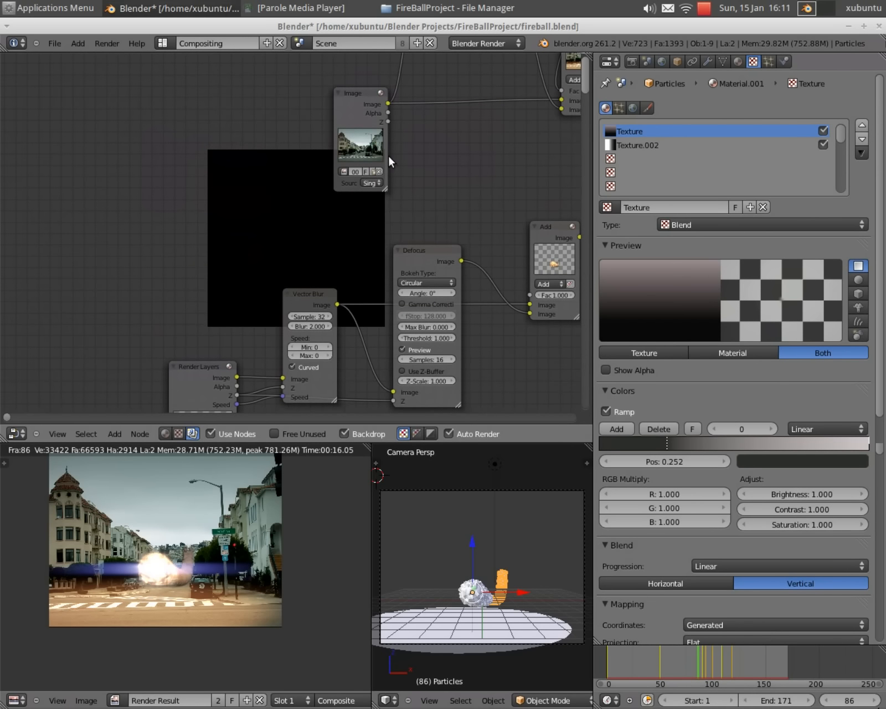
{"action": "middle_click_drag", "start_coordinate": [436, 174], "coordinate": [231, 156]}
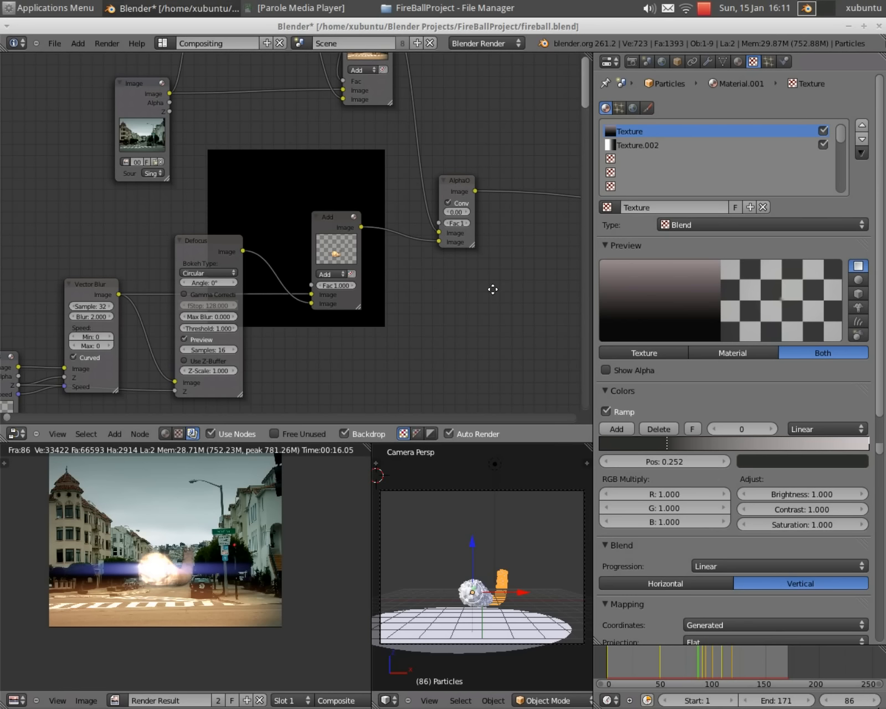
{"action": "middle_click_drag", "start_coordinate": [492, 289], "coordinate": [436, 290]}
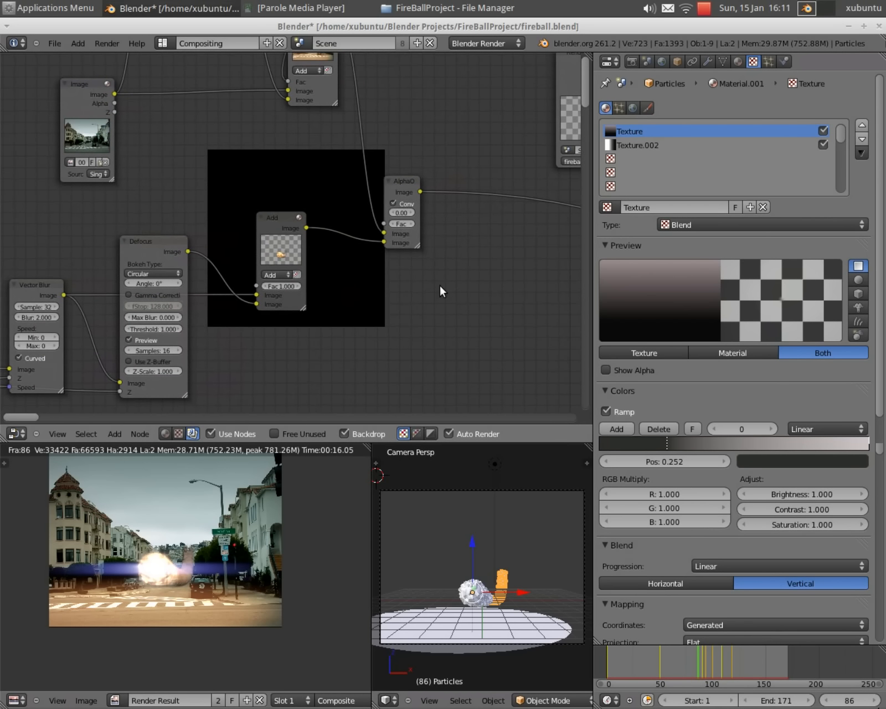
{"action": "scroll", "coordinate": [438, 285], "scroll_direction": "down", "scroll_amount": 1}
{"action": "middle_click_drag", "start_coordinate": [461, 300], "coordinate": [535, 227]}
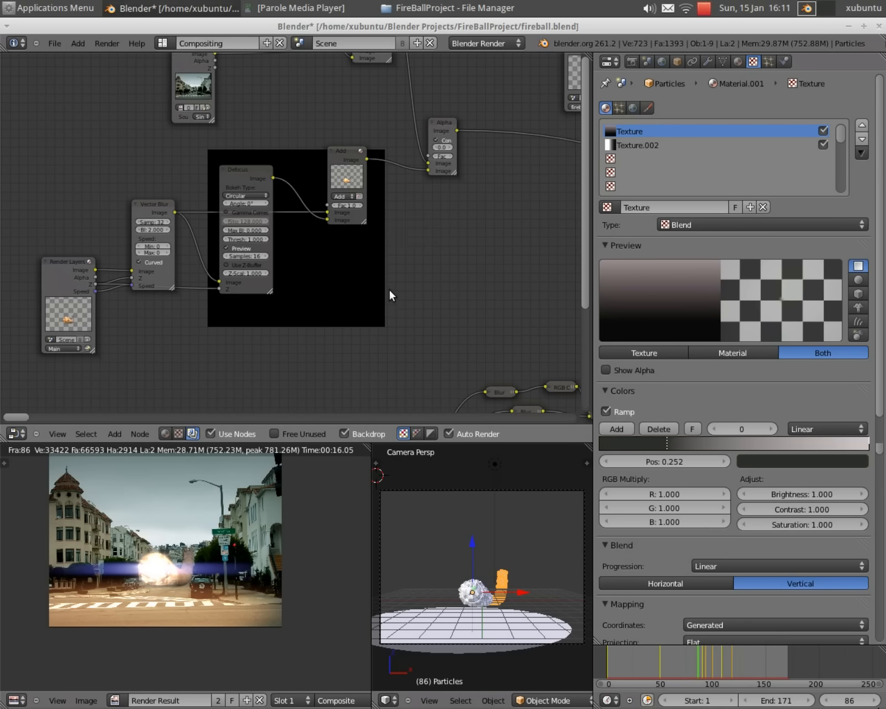
{"action": "scroll", "coordinate": [388, 293], "scroll_direction": "down", "scroll_amount": 2}
{"action": "middle_click_drag", "start_coordinate": [388, 293], "coordinate": [290, 311]}
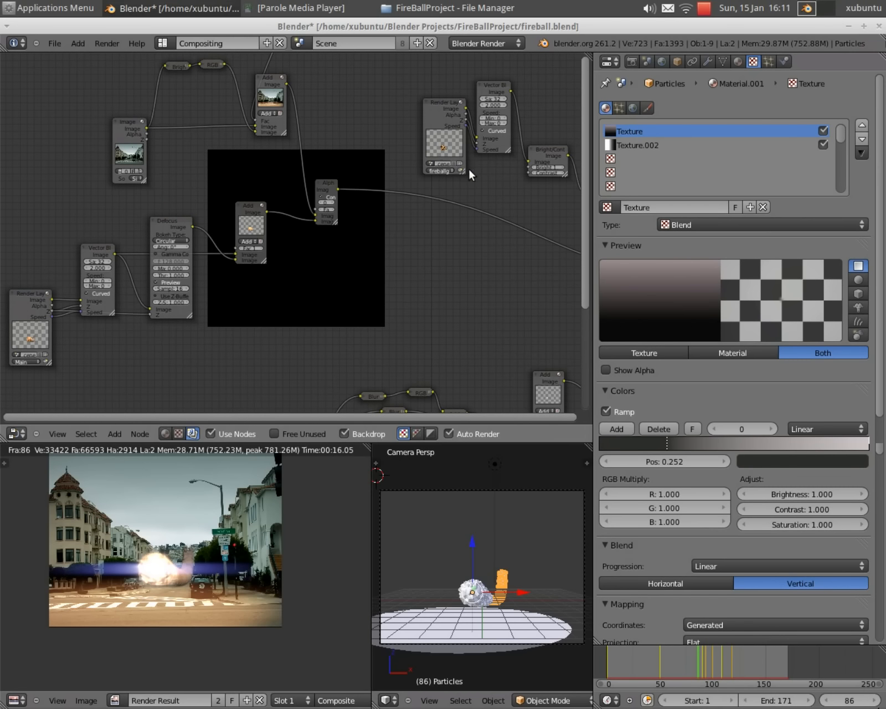
Examine the fireball glare branch through Vector Blur, Bright/Contrast, Hue Saturation and the Streaks Glare node to its final Add node
{"action": "middle_click_drag", "start_coordinate": [457, 190], "coordinate": [383, 206]}
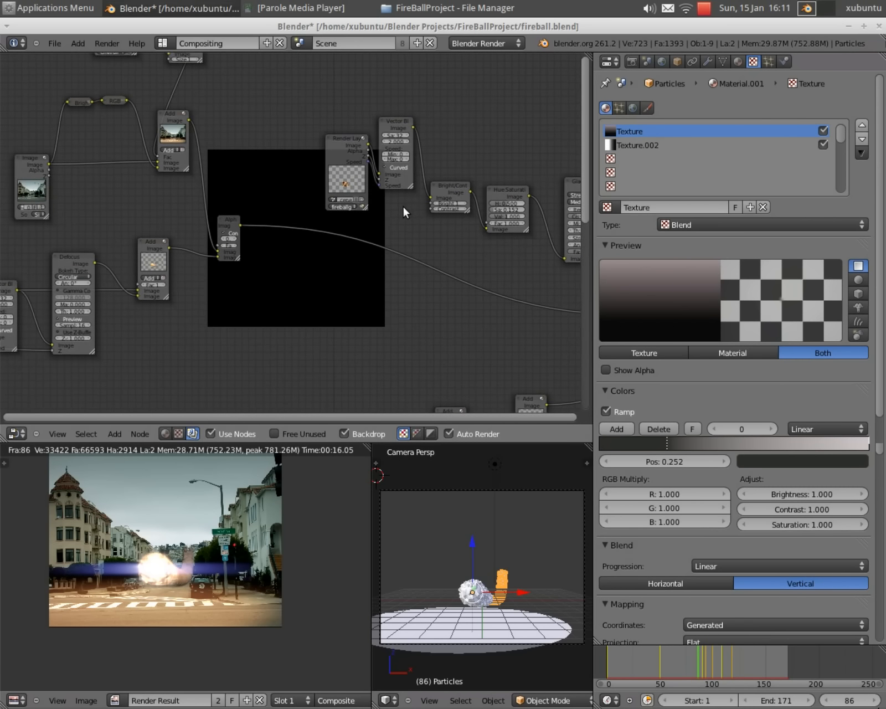
{"action": "scroll", "coordinate": [403, 206], "scroll_direction": "up", "scroll_amount": 2}
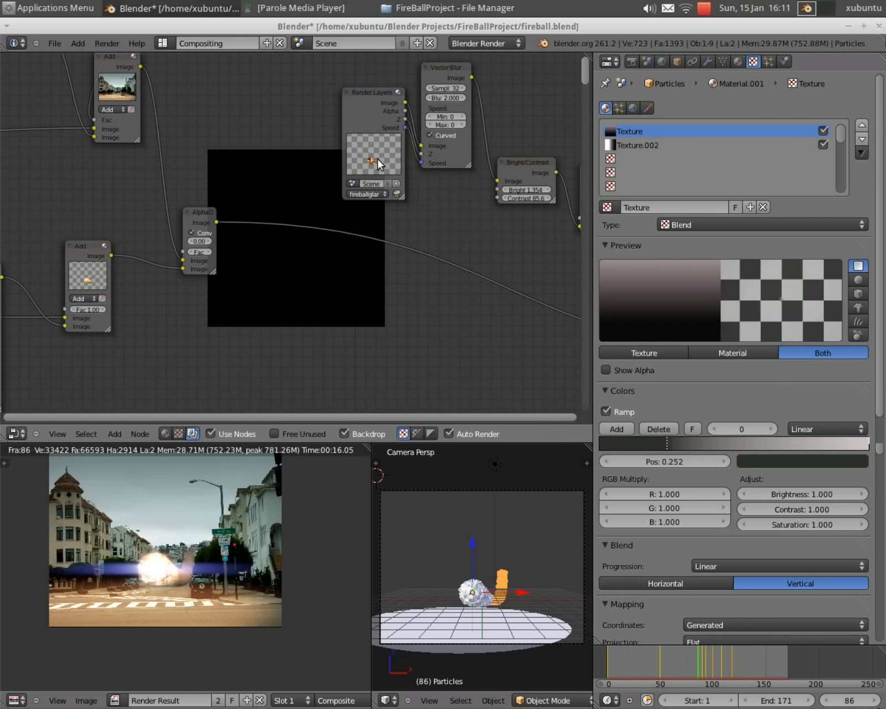
{"action": "middle_click_drag", "start_coordinate": [469, 239], "coordinate": [263, 217]}
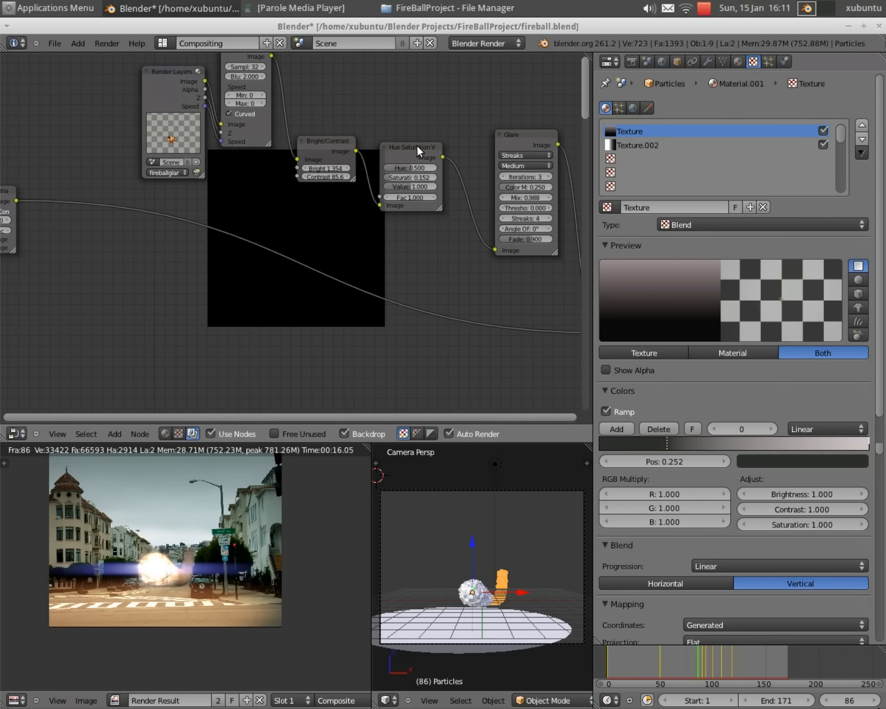
{"action": "middle_click_drag", "start_coordinate": [445, 238], "coordinate": [303, 251]}
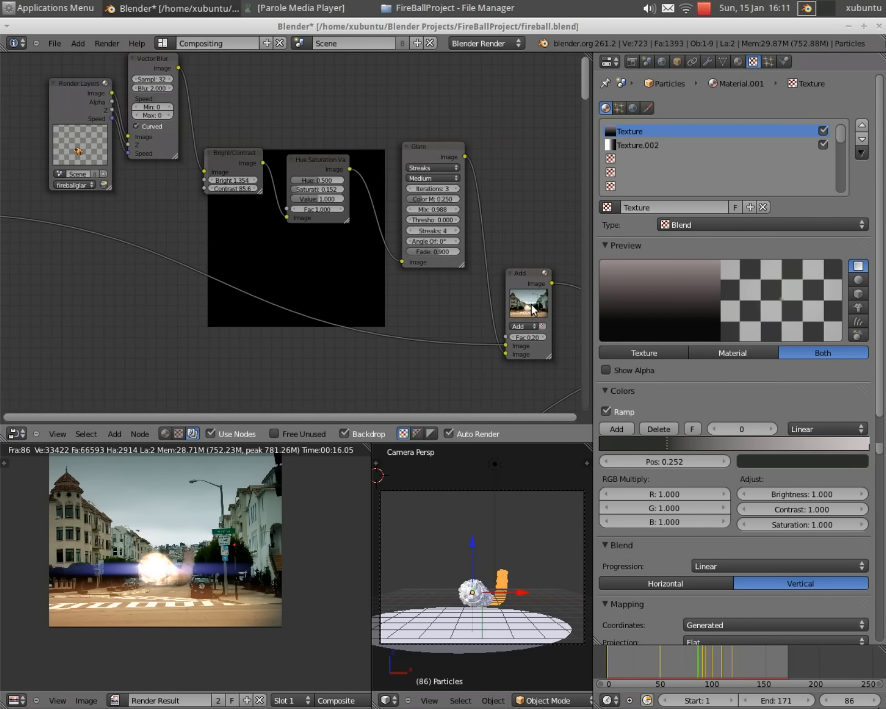
{"action": "middle_click_drag", "start_coordinate": [202, 328], "coordinate": [618, 314]}
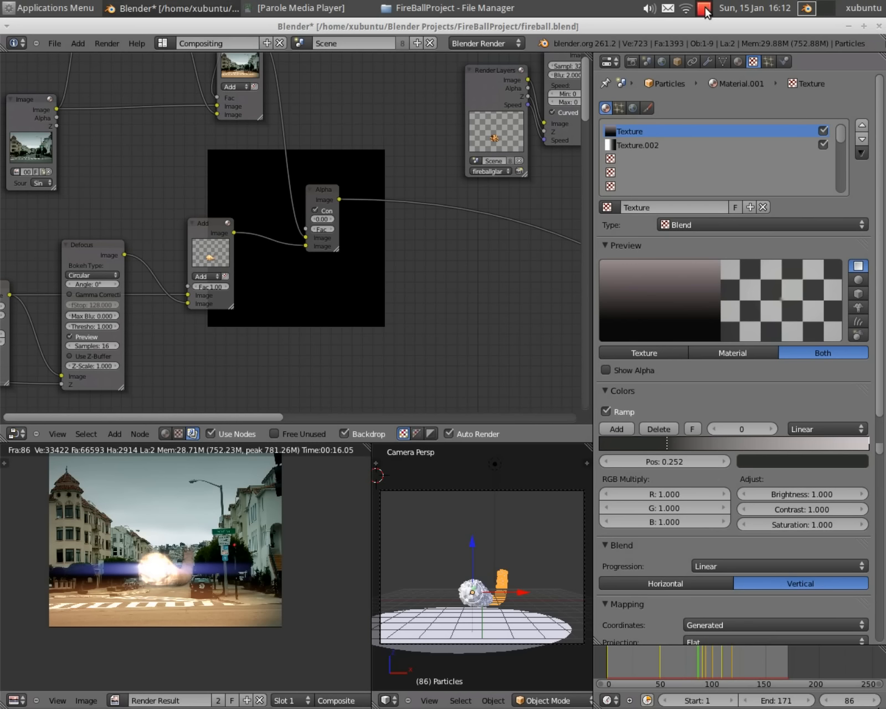
{"action": "right_click", "coordinate": [704, 6]}
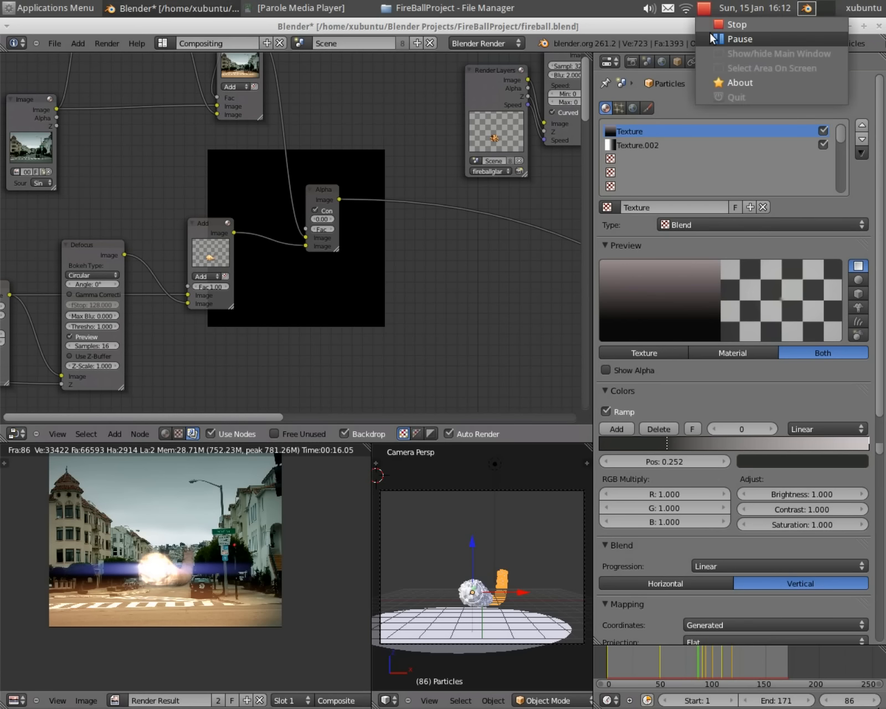
{"action": "left_click", "coordinate": [710, 35]}
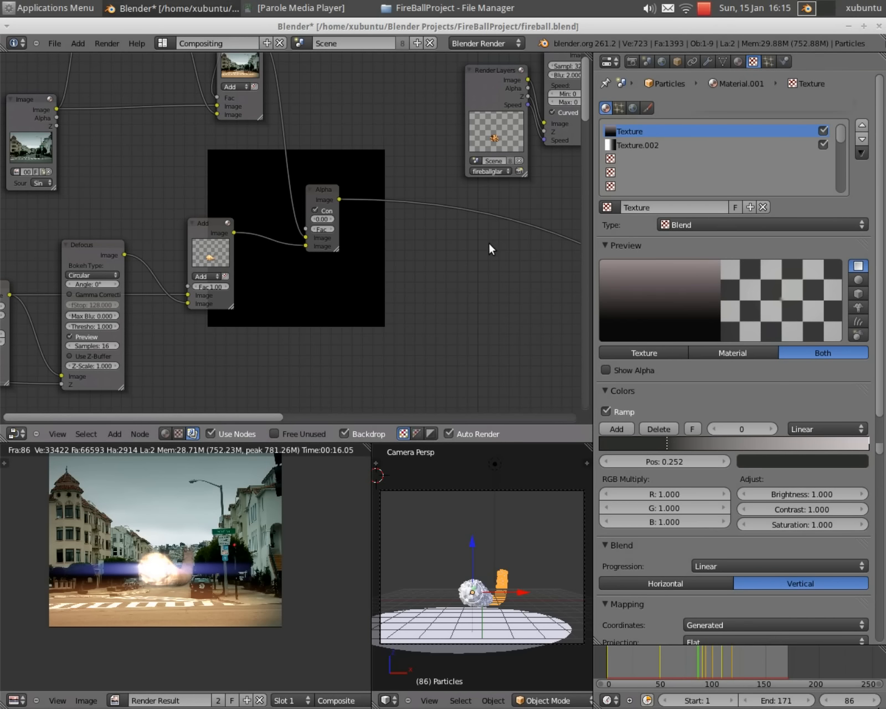
Examine how the Add node with factor 0.200 combines the fireball glare branch with the Alpha Over output
{"action": "middle_click_drag", "start_coordinate": [477, 253], "coordinate": [306, 268]}
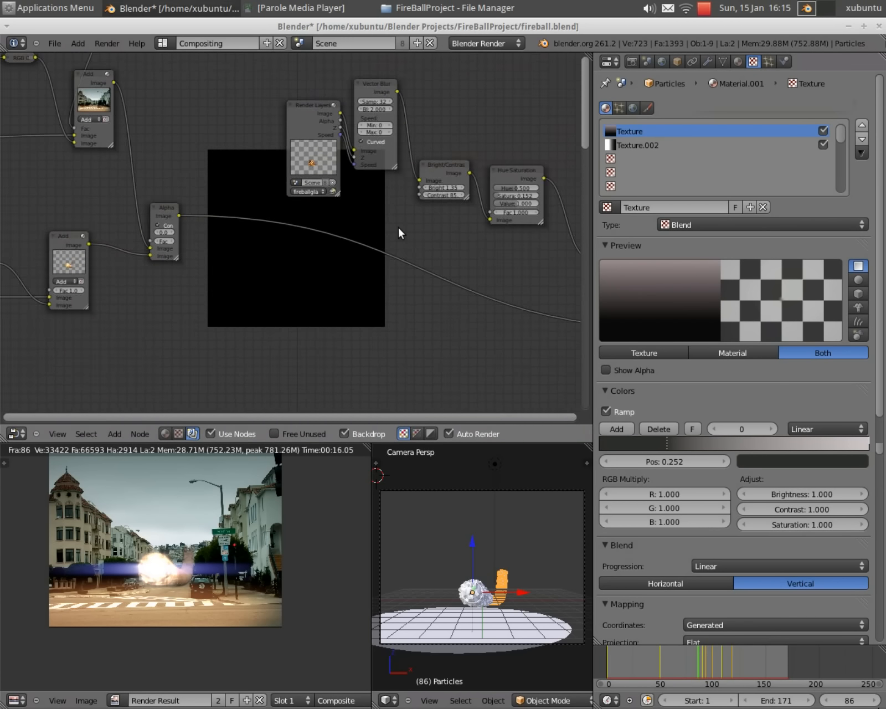
{"action": "middle_click_drag", "start_coordinate": [411, 235], "coordinate": [243, 232]}
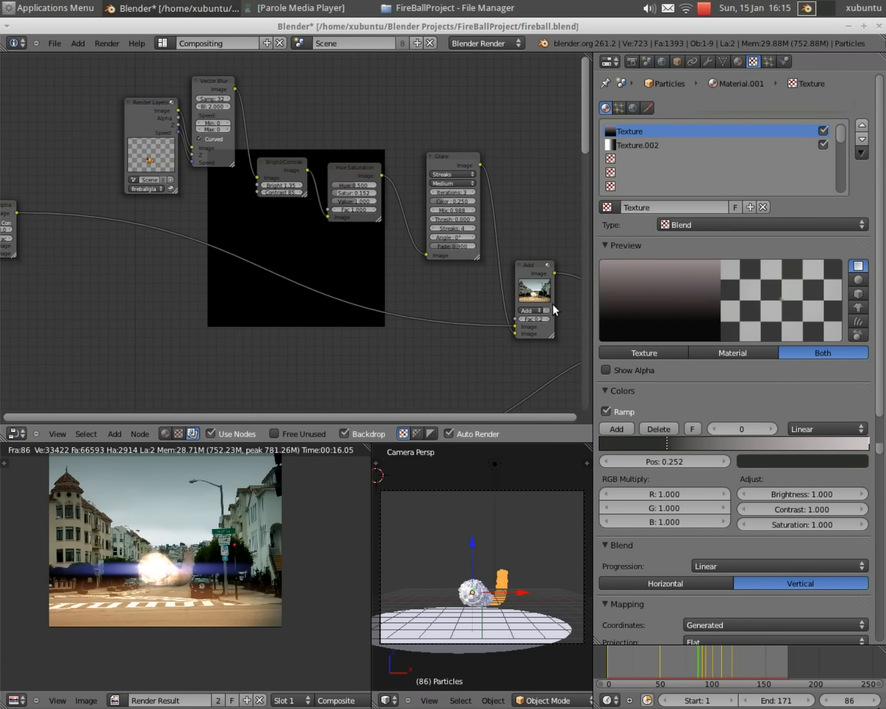
{"action": "middle_click_drag", "start_coordinate": [481, 363], "coordinate": [454, 368]}
{"action": "scroll", "coordinate": [350, 342], "scroll_direction": "up", "scroll_amount": 3}
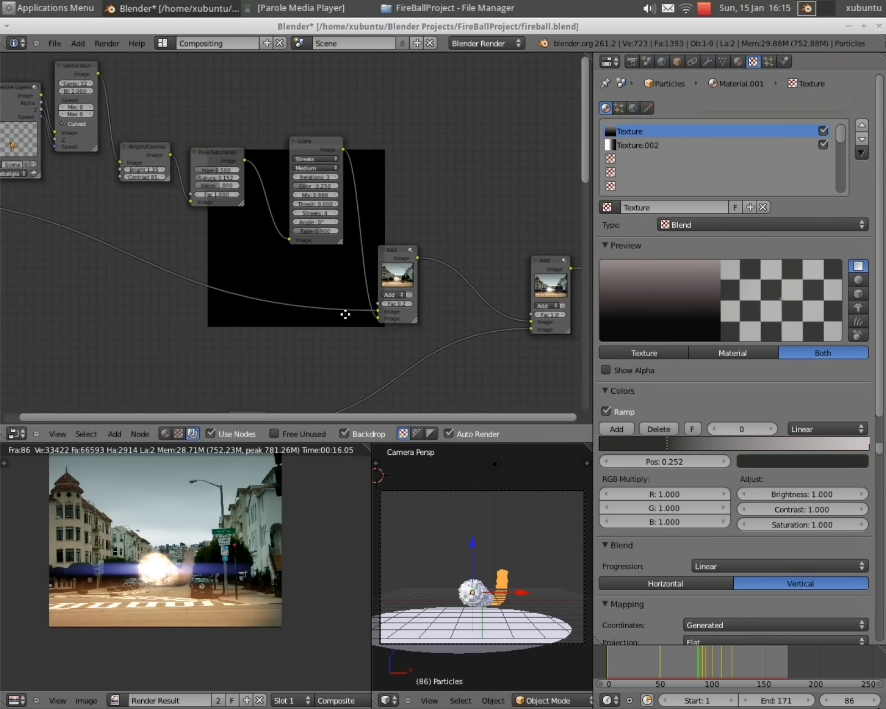
{"action": "scroll", "coordinate": [414, 289], "scroll_direction": "up", "scroll_amount": 3}
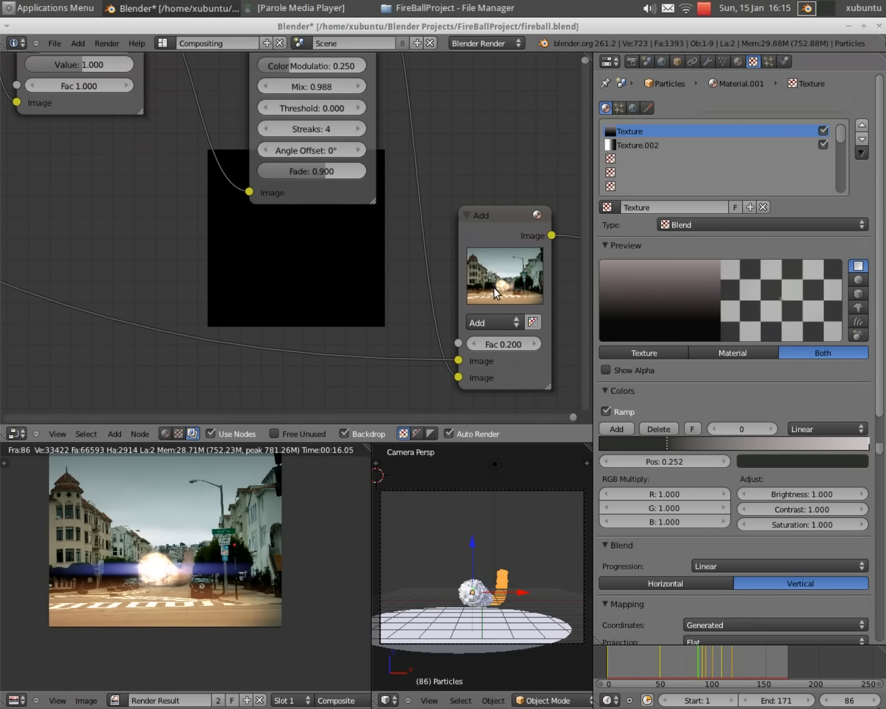
{"action": "scroll", "coordinate": [500, 295], "scroll_direction": "down", "scroll_amount": 1}
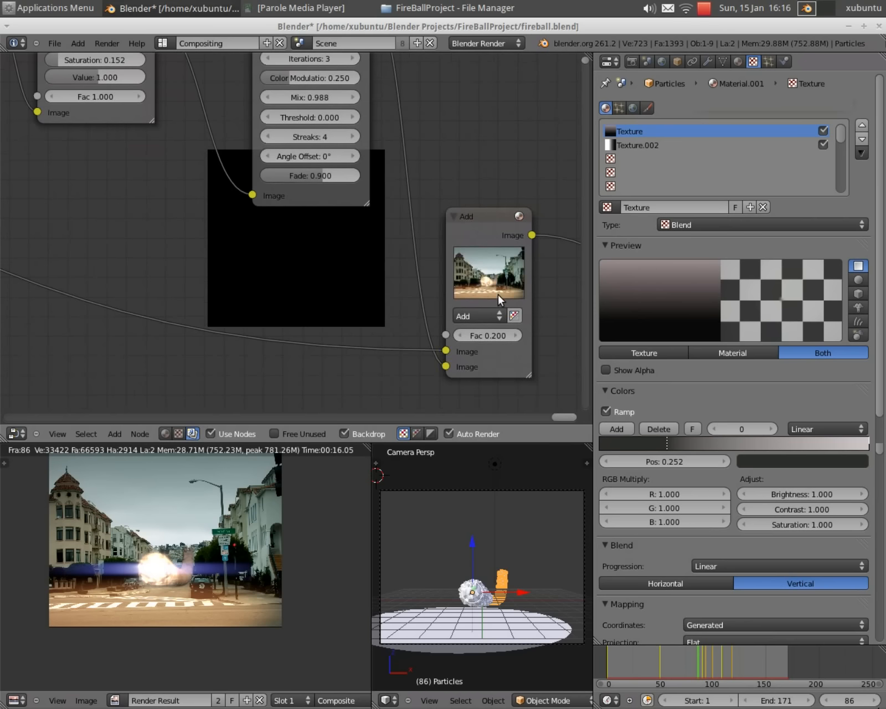
{"action": "scroll", "coordinate": [515, 297], "scroll_direction": "down", "scroll_amount": 1}
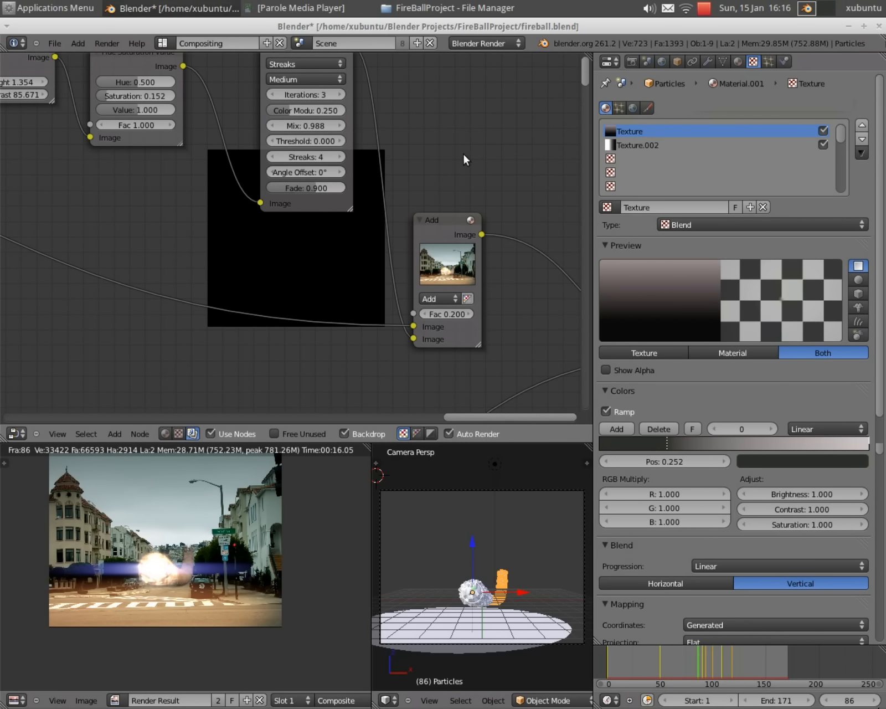
{"action": "scroll", "coordinate": [515, 279], "scroll_direction": "down", "scroll_amount": 1}
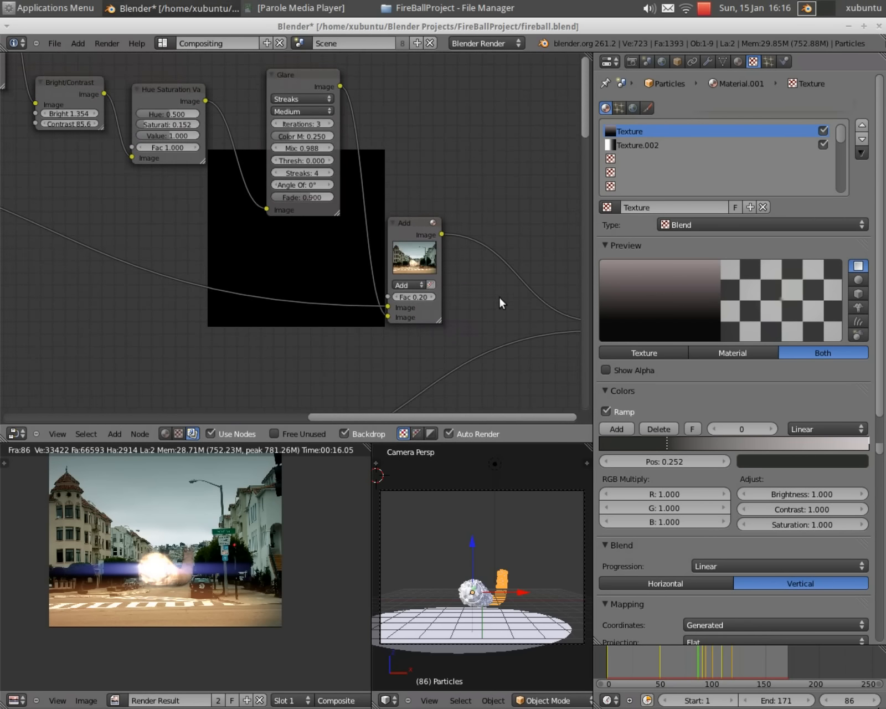
Trace the second input of the following Add node back through its branch to the flarecore render layer
{"action": "middle_click_drag", "start_coordinate": [499, 298], "coordinate": [315, 232]}
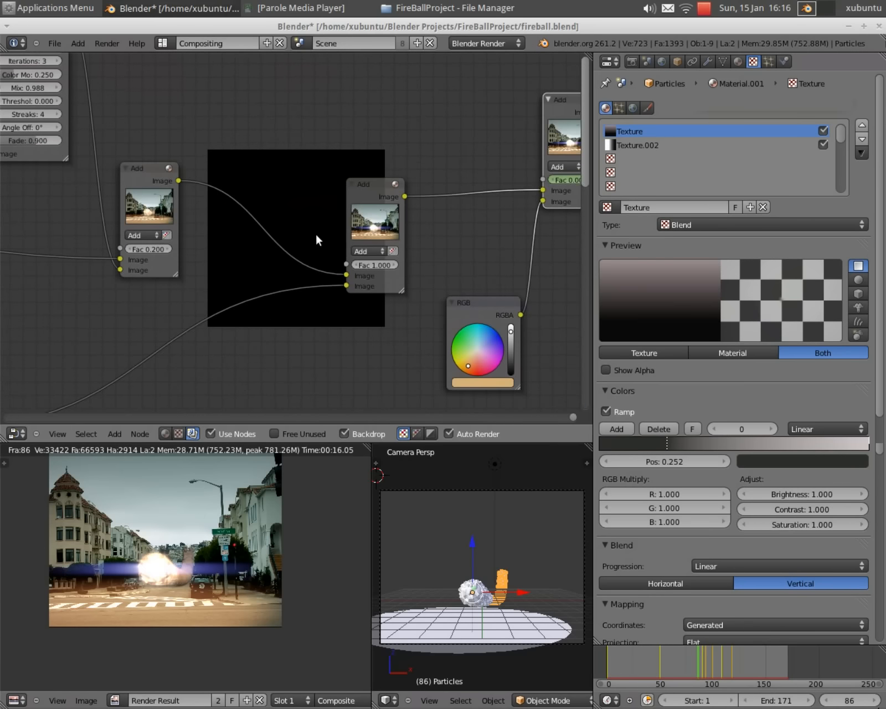
{"action": "scroll", "coordinate": [316, 236], "scroll_direction": "down", "scroll_amount": 1}
{"action": "middle_click_drag", "start_coordinate": [252, 335], "coordinate": [419, 269]}
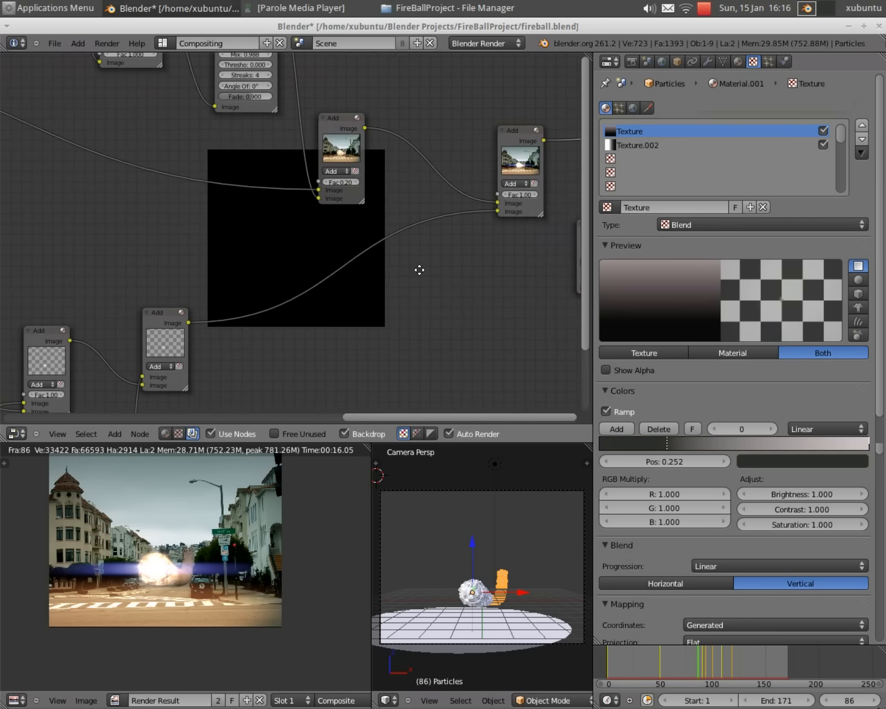
{"action": "middle_click_drag", "start_coordinate": [350, 299], "coordinate": [433, 242]}
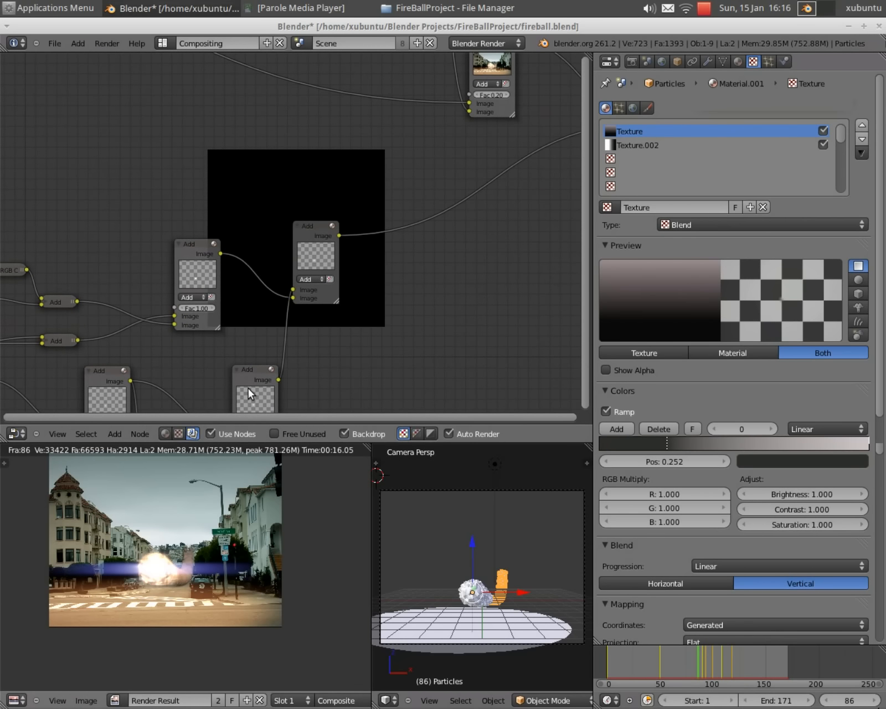
{"action": "middle_click_drag", "start_coordinate": [319, 366], "coordinate": [459, 231]}
{"action": "scroll", "coordinate": [437, 254], "scroll_direction": "down", "scroll_amount": 1}
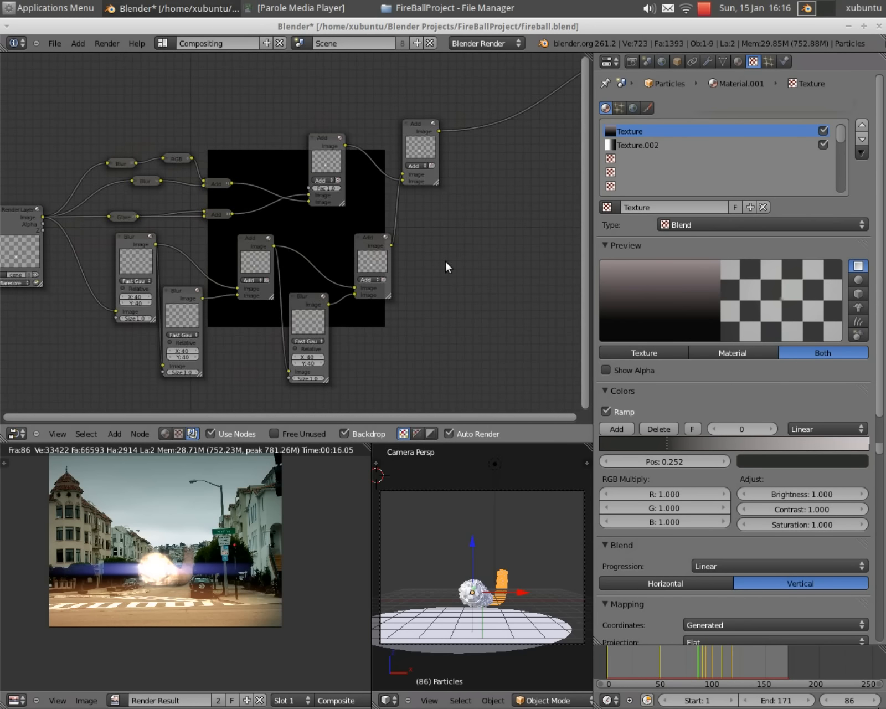
{"action": "middle_click_drag", "start_coordinate": [388, 331], "coordinate": [464, 317]}
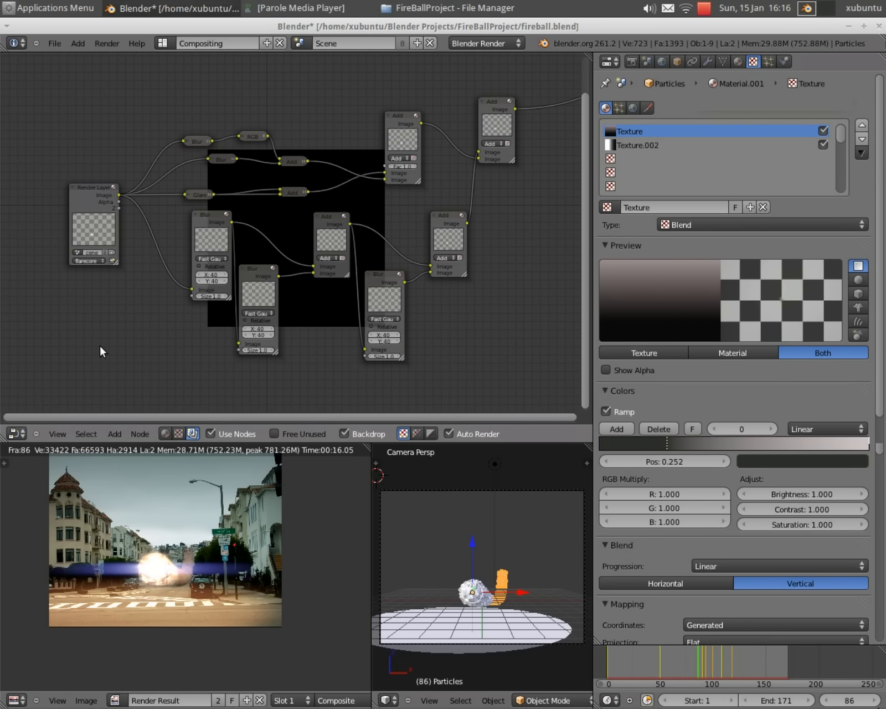
Examine the flarecore layer's paths through the Blur, RGB Curves, Glare and Add nodes, comparing them with the rendered flare
{"action": "scroll", "coordinate": [72, 334], "scroll_direction": "up", "scroll_amount": 6}
{"action": "middle_click_drag", "start_coordinate": [76, 330], "coordinate": [254, 326]}
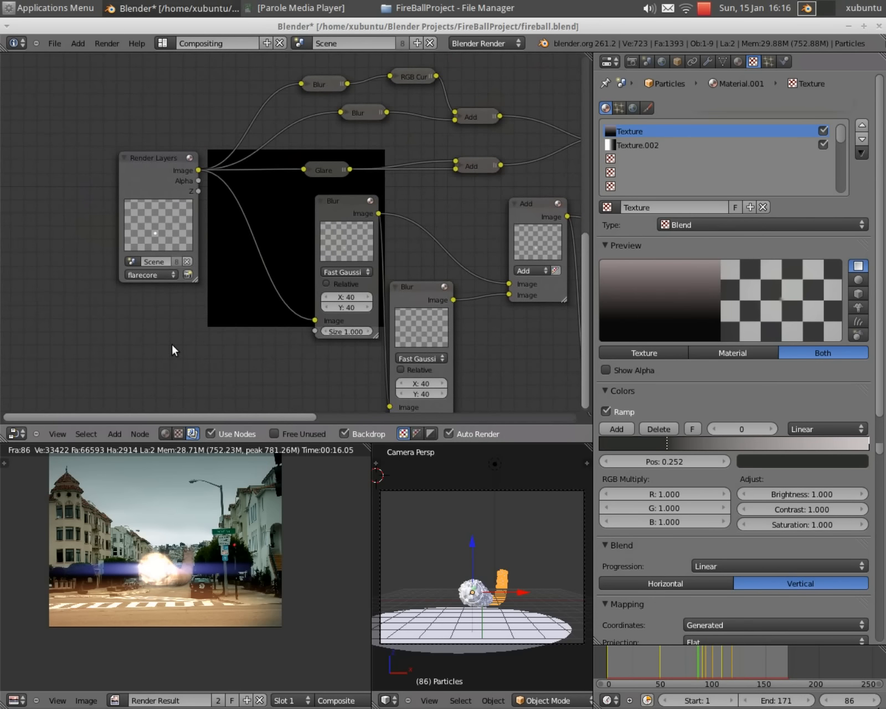
{"action": "scroll", "coordinate": [155, 288], "scroll_direction": "up", "scroll_amount": 2}
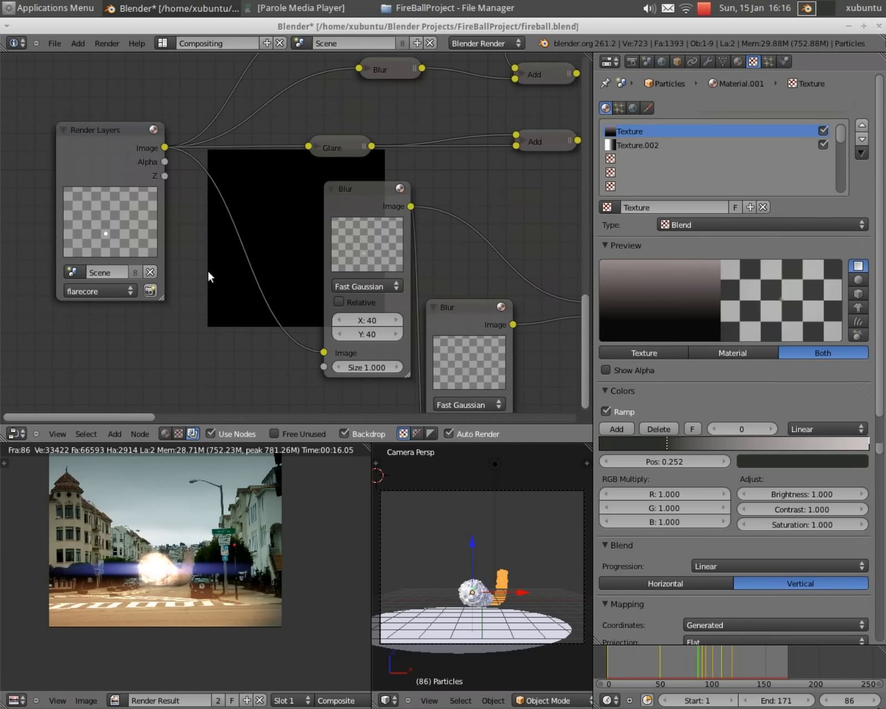
{"action": "scroll", "coordinate": [208, 271], "scroll_direction": "down", "scroll_amount": 2}
{"action": "middle_click_drag", "start_coordinate": [278, 223], "coordinate": [157, 265]}
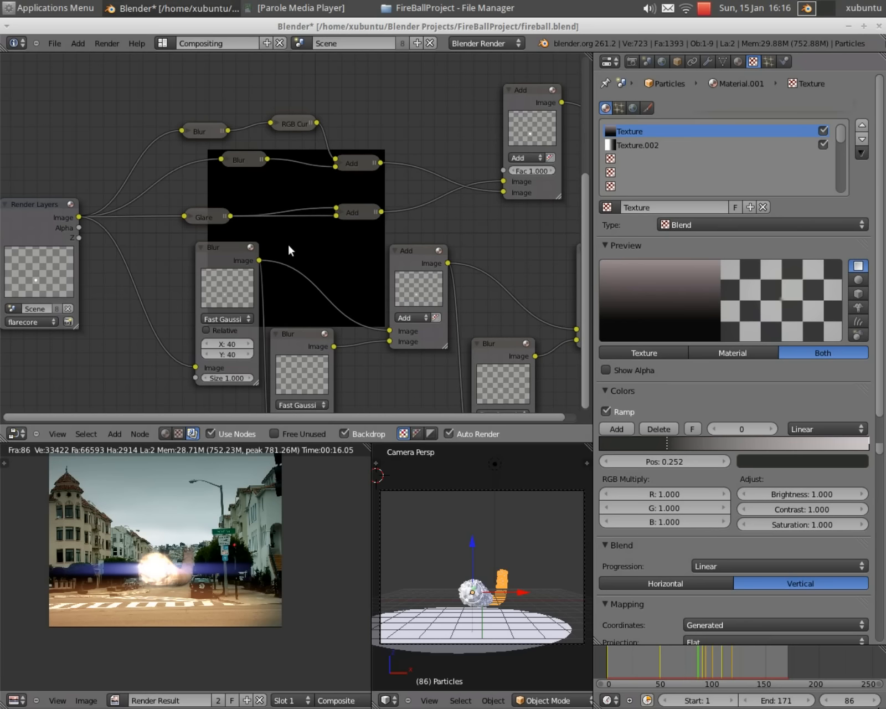
{"action": "middle_click_drag", "start_coordinate": [341, 264], "coordinate": [139, 176]}
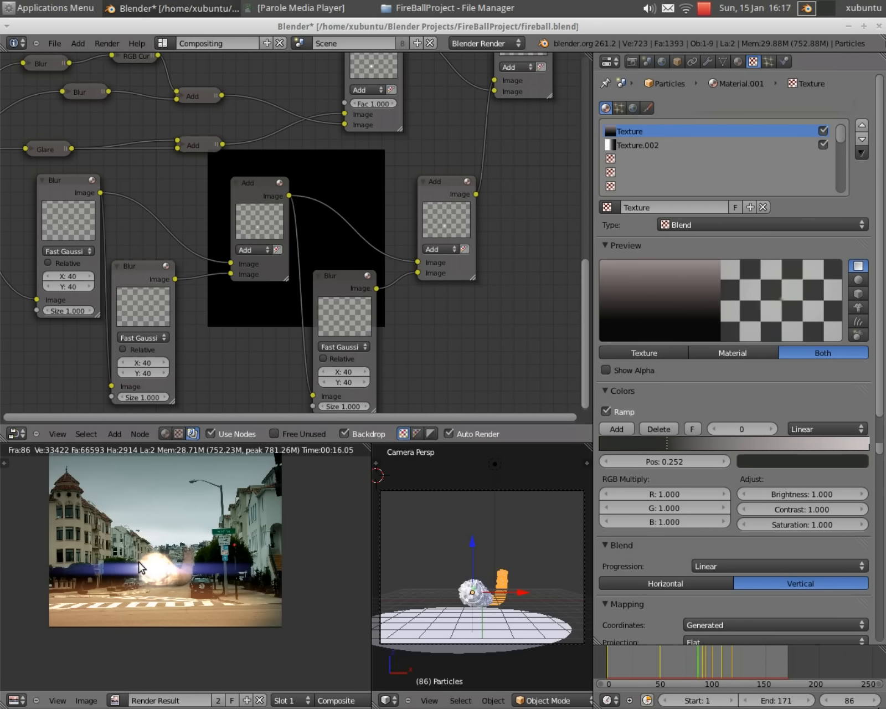
{"action": "mouse_move", "coordinate": [256, 703]}
{"action": "scroll", "coordinate": [242, 329], "scroll_direction": "down", "scroll_amount": 1}
{"action": "scroll", "coordinate": [238, 331], "scroll_direction": "down", "scroll_amount": 1}
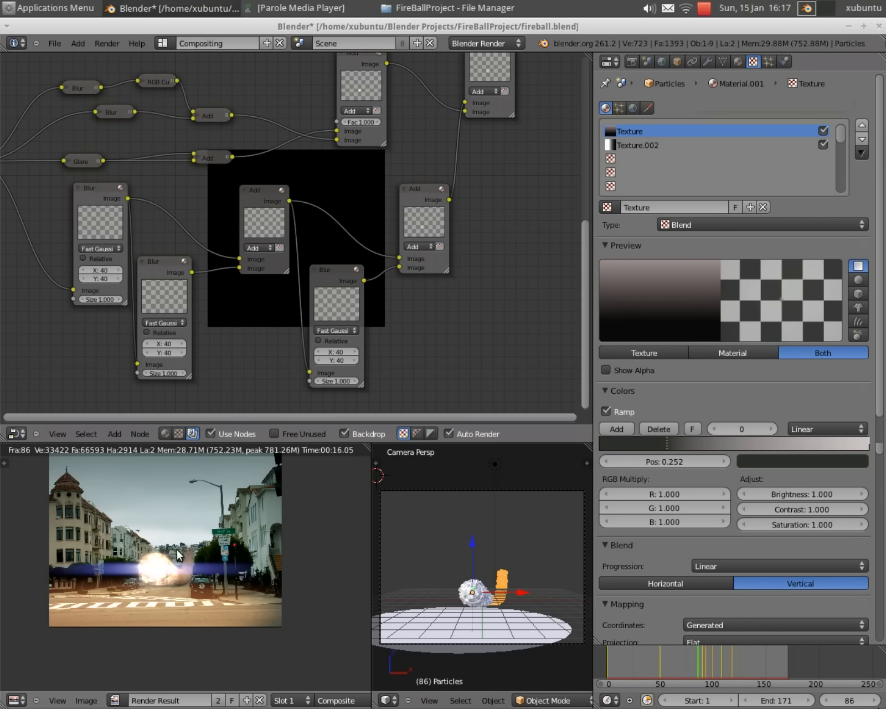
{"action": "scroll", "coordinate": [176, 553], "scroll_direction": "down", "scroll_amount": 1}
Follow the combined flare output to the Add node with the RGB colour, the fog layer's AlphaOver and the Composite node
{"action": "middle_click_drag", "start_coordinate": [481, 338], "coordinate": [375, 399]}
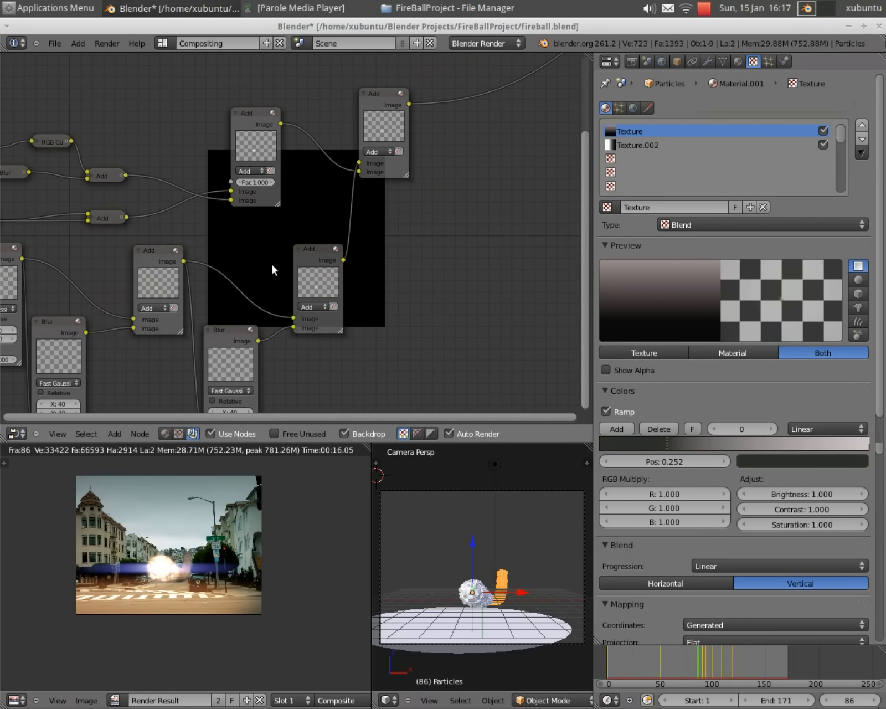
{"action": "mouse_move", "coordinate": [480, 201]}
{"action": "middle_mouse_down"}
{"action": "mouse_move", "coordinate": [265, 356]}
{"action": "mouse_move", "coordinate": [124, 387]}
{"action": "middle_mouse_up"}
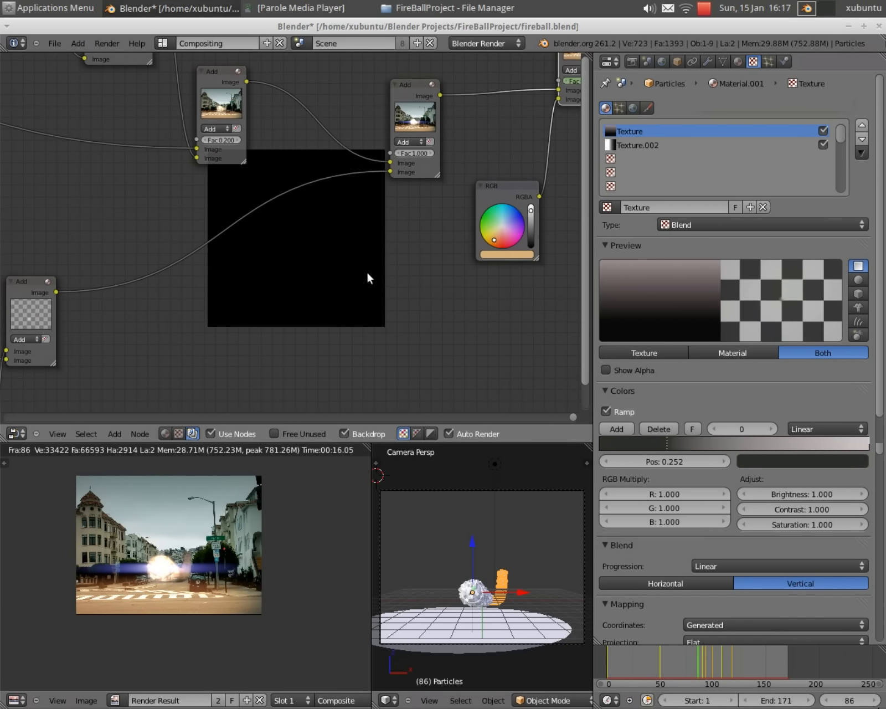
{"action": "middle_click_drag", "start_coordinate": [367, 270], "coordinate": [134, 347]}
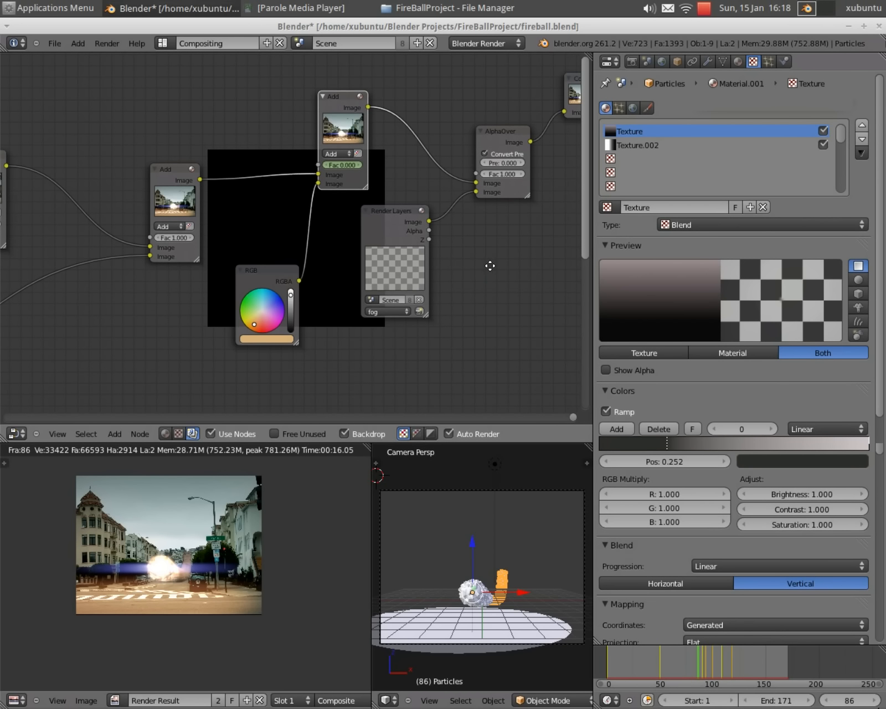
{"action": "middle_click_drag", "start_coordinate": [490, 266], "coordinate": [418, 302]}
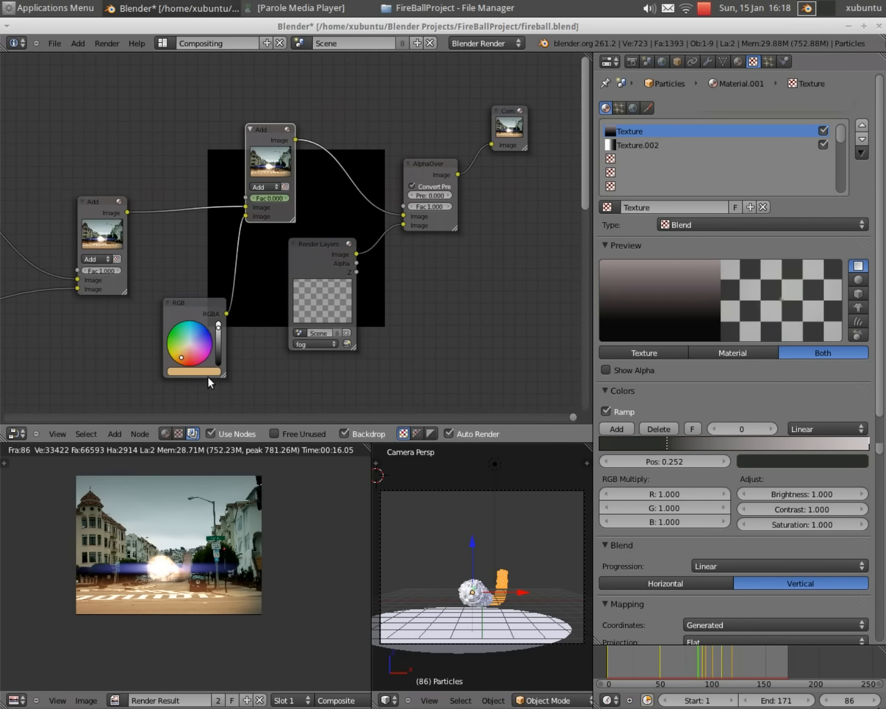
{"action": "left_click", "coordinate": [189, 302]}
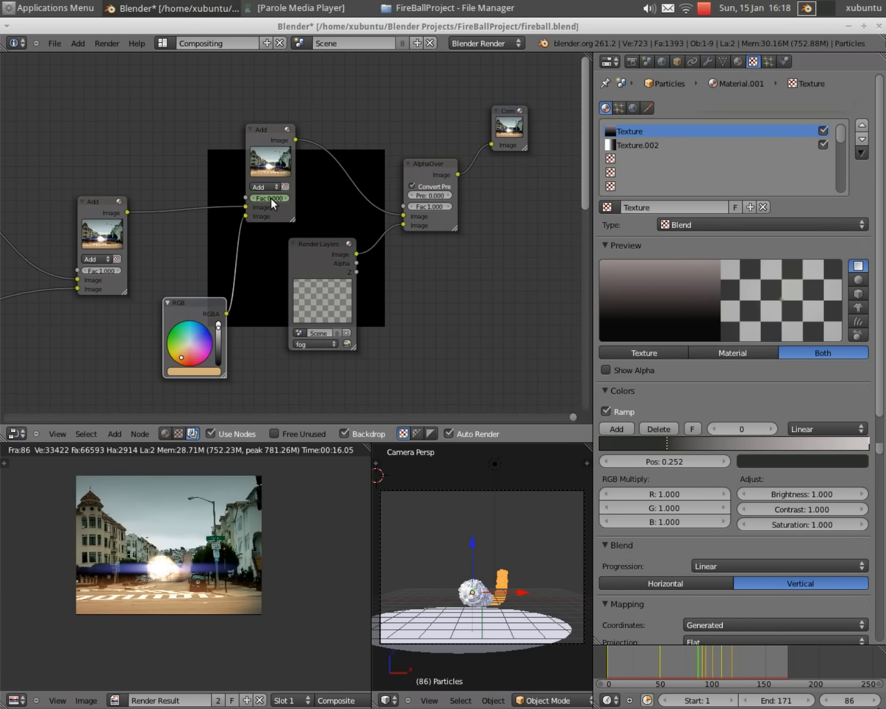
{"action": "scroll", "coordinate": [269, 209], "scroll_direction": "up", "scroll_amount": 2}
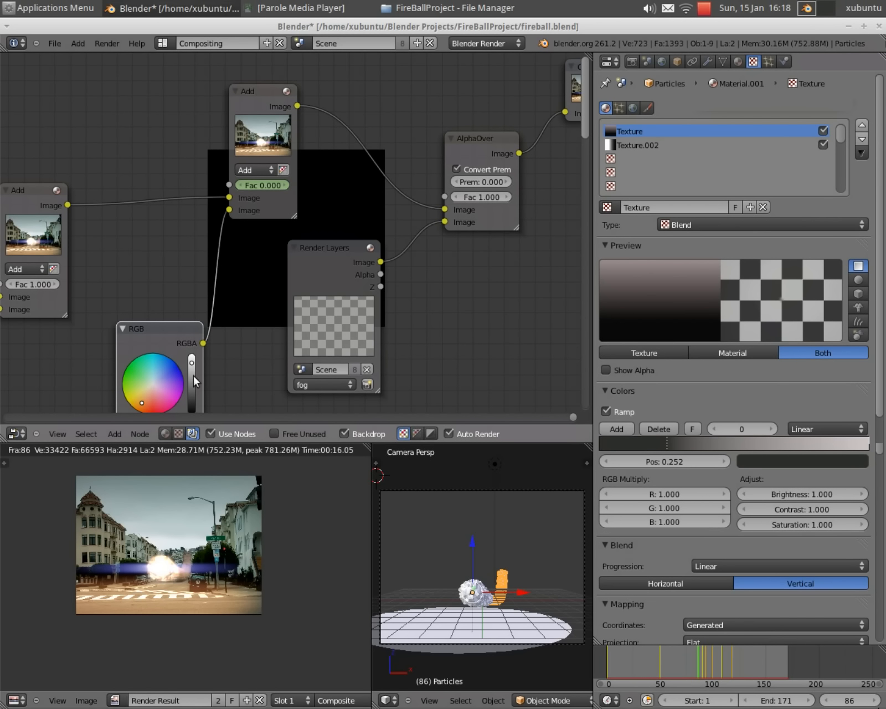
{"action": "scroll", "coordinate": [234, 372], "scroll_direction": "down", "scroll_amount": 1}
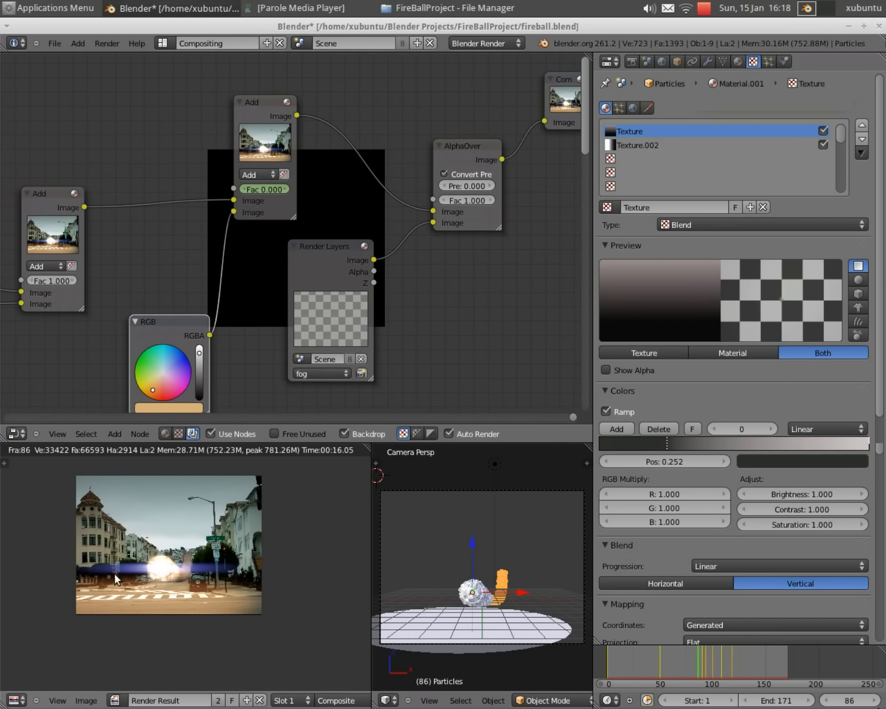
Move the timeline to frame 104 and render that frame as an image
{"action": "left_click", "coordinate": [711, 662]}
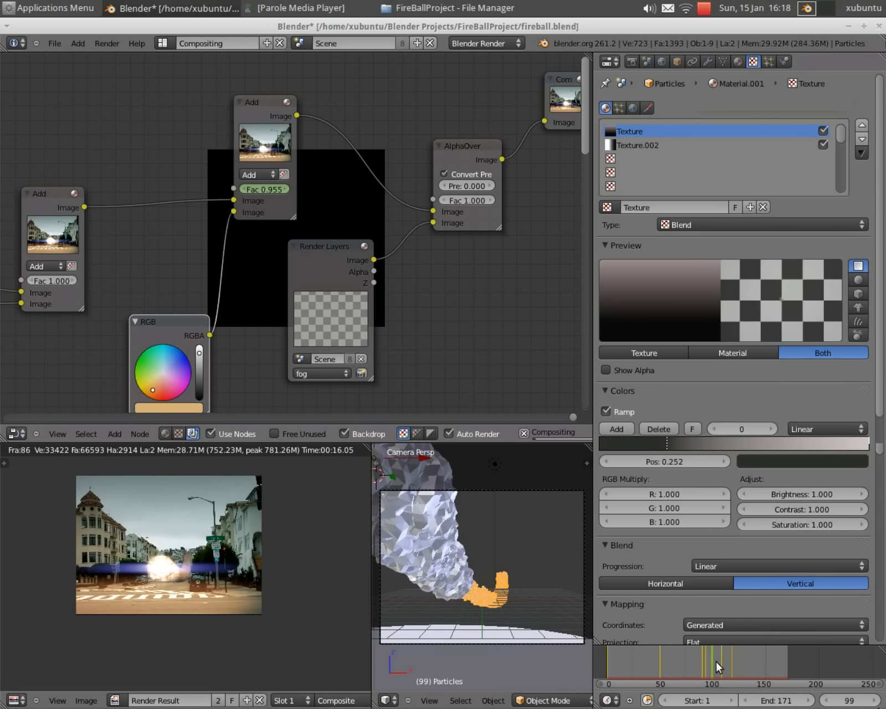
{"action": "left_click", "coordinate": [716, 662]}
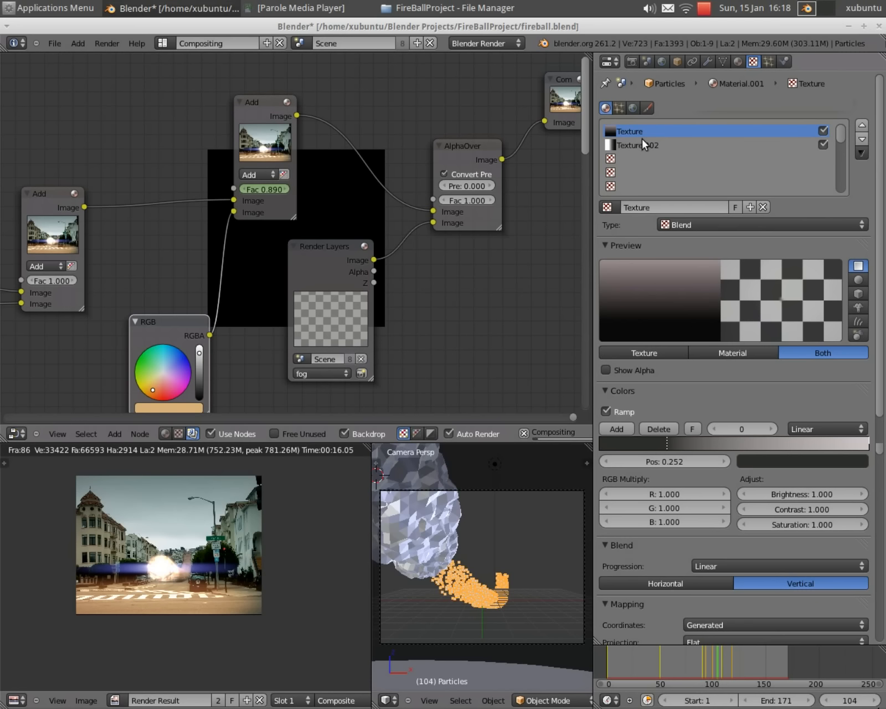
{"action": "left_click", "coordinate": [115, 43]}
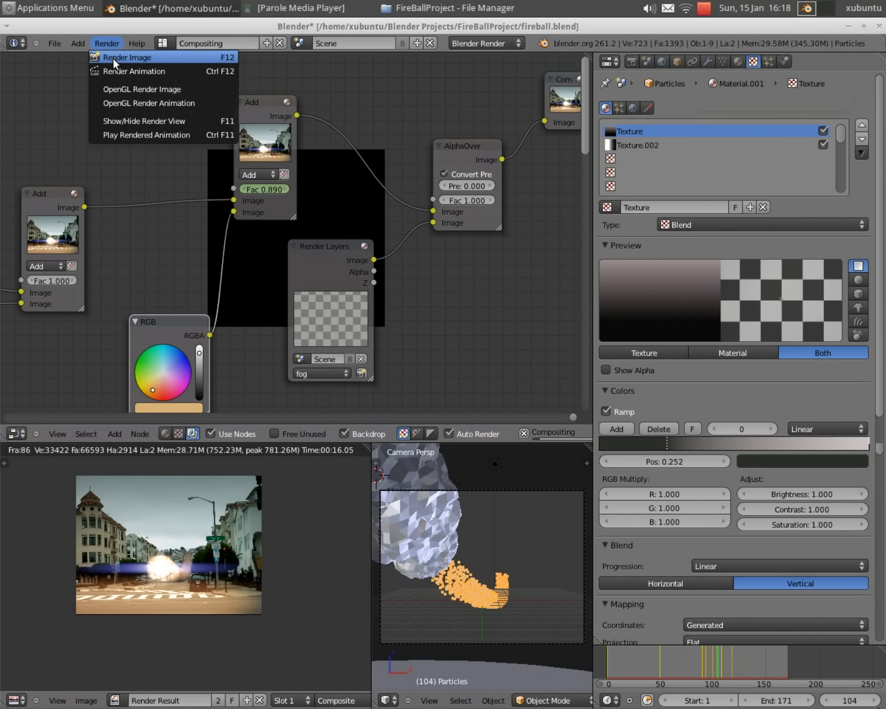
{"action": "left_click", "coordinate": [114, 57]}
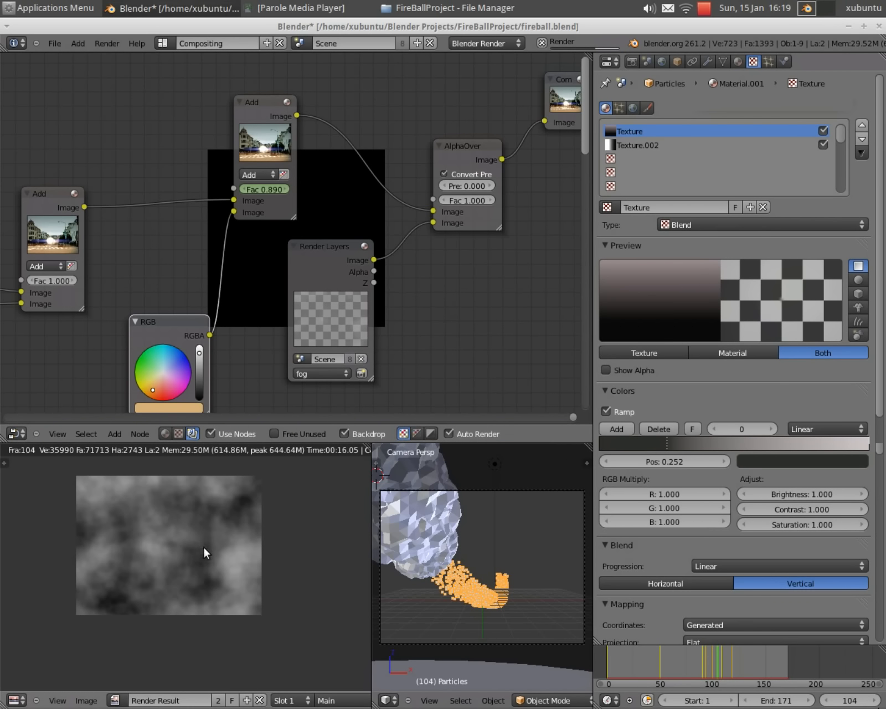
Widen the render result area and examine the flash and fireball in the rendered frame 104 up close
{"action": "scroll", "coordinate": [319, 487], "scroll_direction": "down", "scroll_amount": 1}
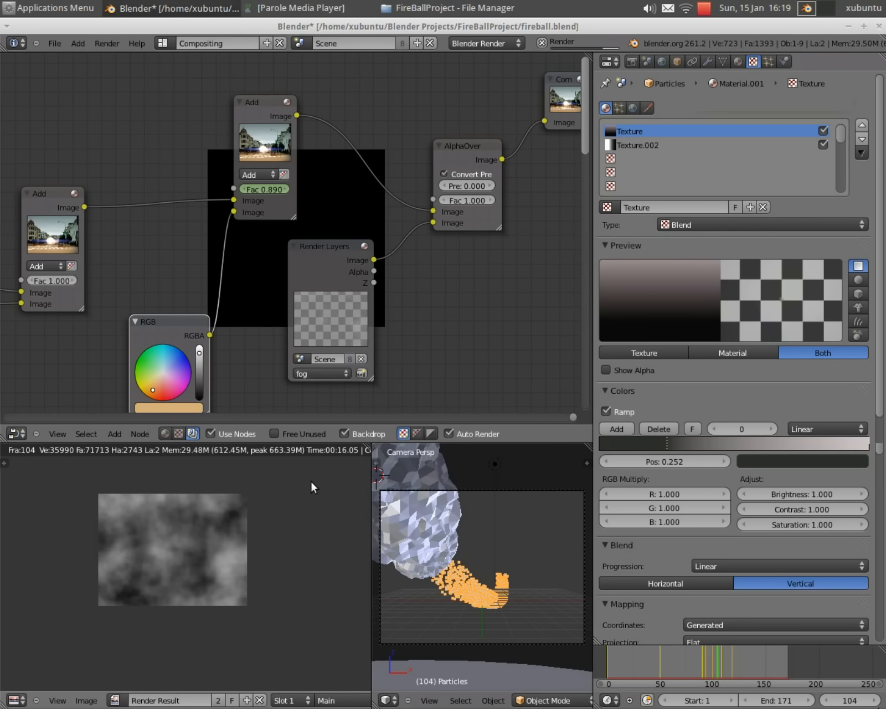
{"action": "left_click_drag", "start_coordinate": [371, 482], "coordinate": [422, 484]}
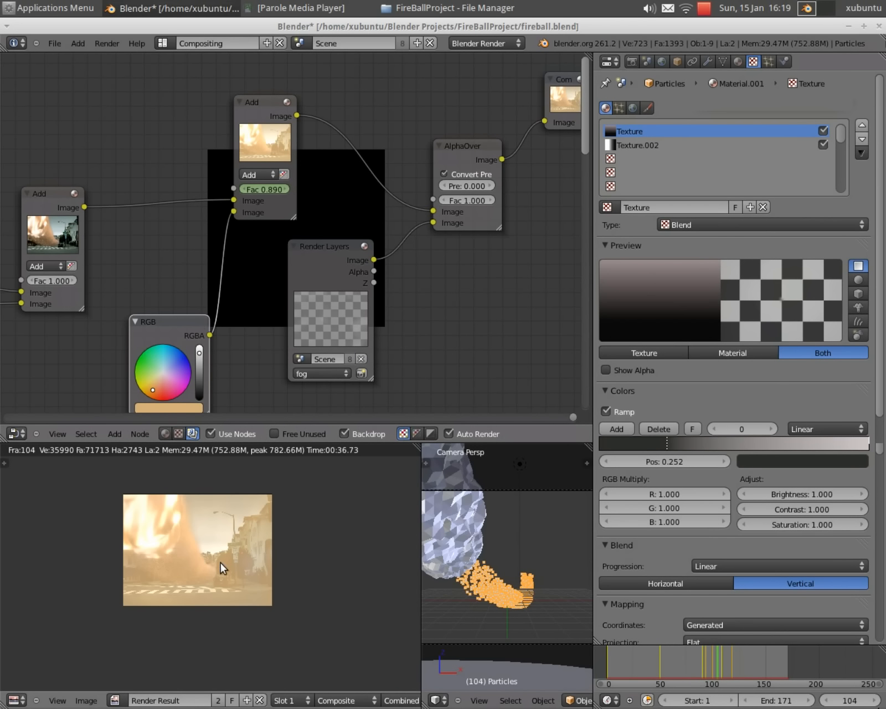
{"action": "scroll", "coordinate": [171, 545], "scroll_direction": "up", "scroll_amount": 3}
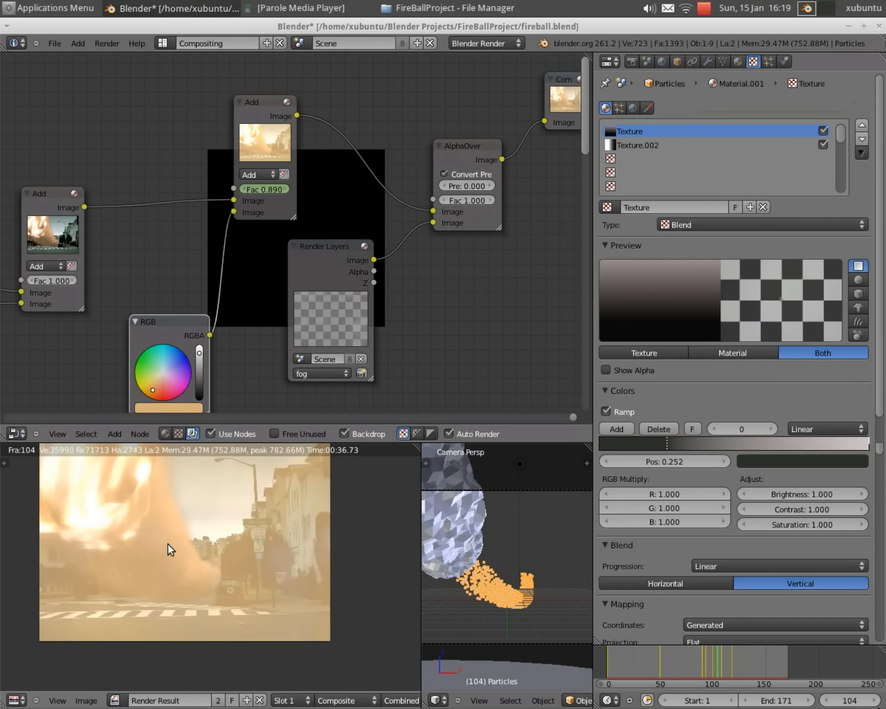
{"action": "middle_click_drag", "start_coordinate": [111, 533], "coordinate": [163, 613]}
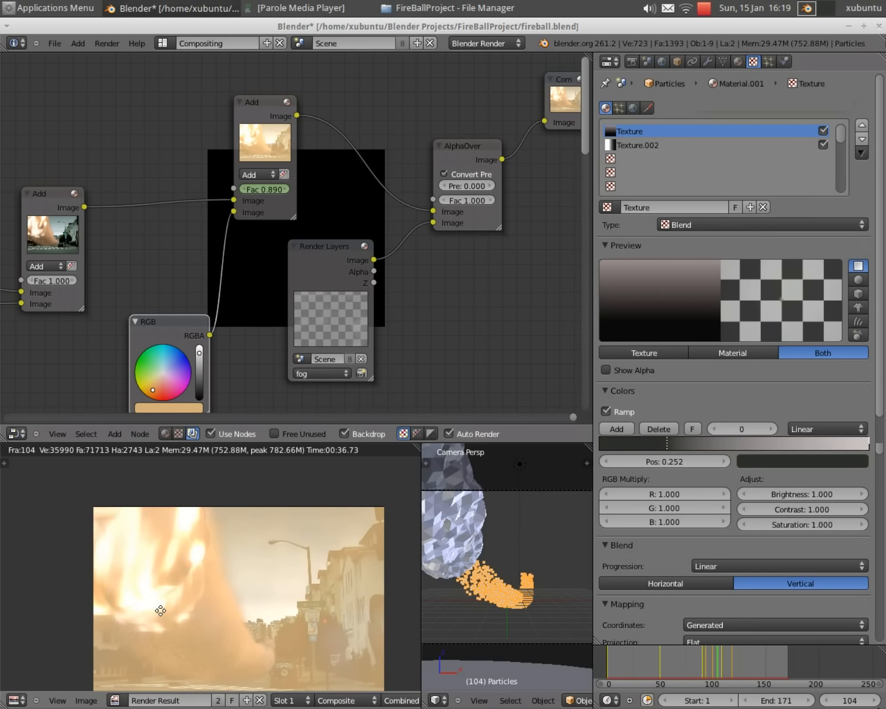
Inspect the rendered frame 104 alongside the AlphaOver and Composite nodes at the end of the node chain
{"action": "scroll", "coordinate": [175, 575], "scroll_direction": "up", "scroll_amount": 2}
{"action": "scroll", "coordinate": [166, 565], "scroll_direction": "down", "scroll_amount": 5}
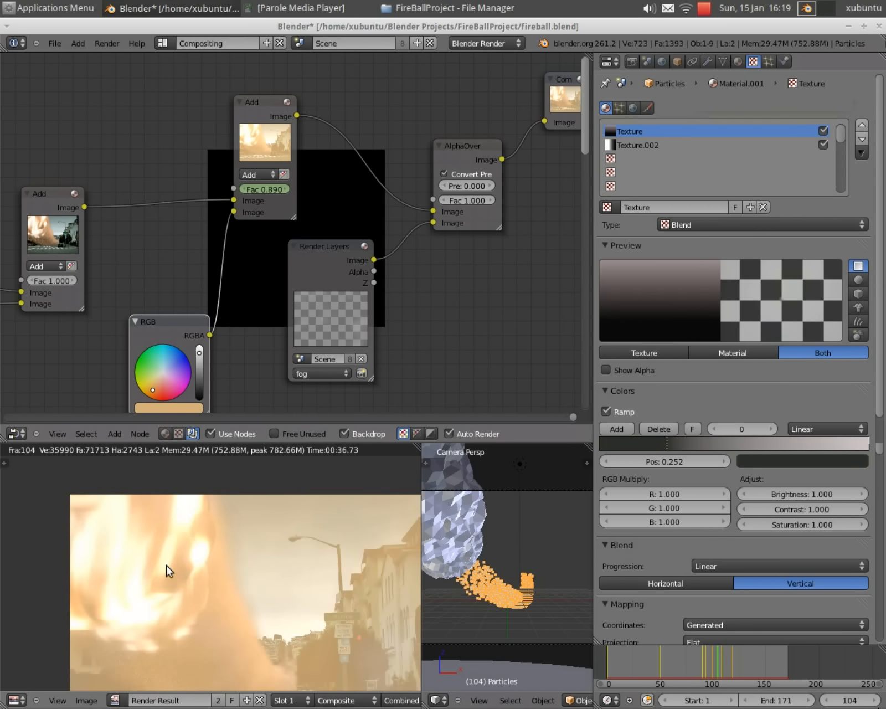
{"action": "middle_click_drag", "start_coordinate": [455, 289], "coordinate": [203, 319]}
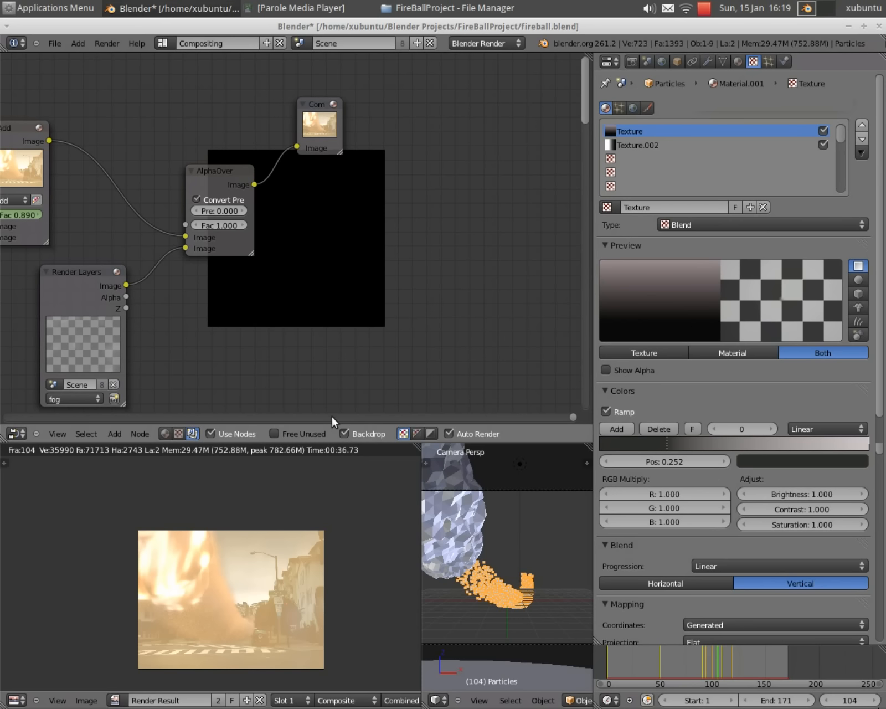
Review the scene's render dimensions, anti-aliasing and output settings, and expand Sampled Motion Blur to view its options
{"action": "left_click", "coordinate": [633, 61]}
{"action": "scroll", "coordinate": [691, 411], "scroll_direction": "down", "scroll_amount": 12}
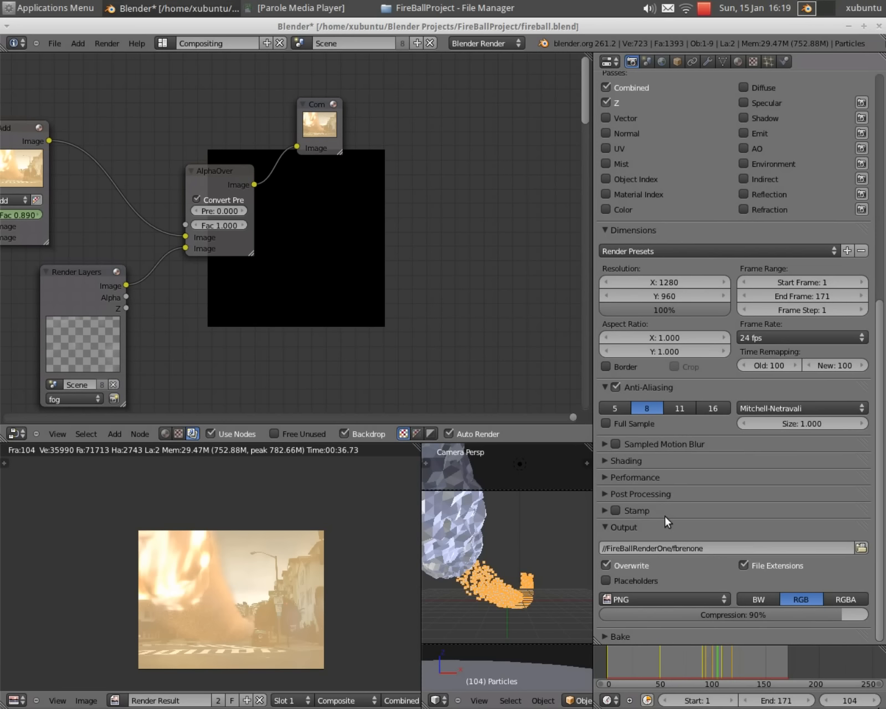
{"action": "left_click", "coordinate": [600, 444]}
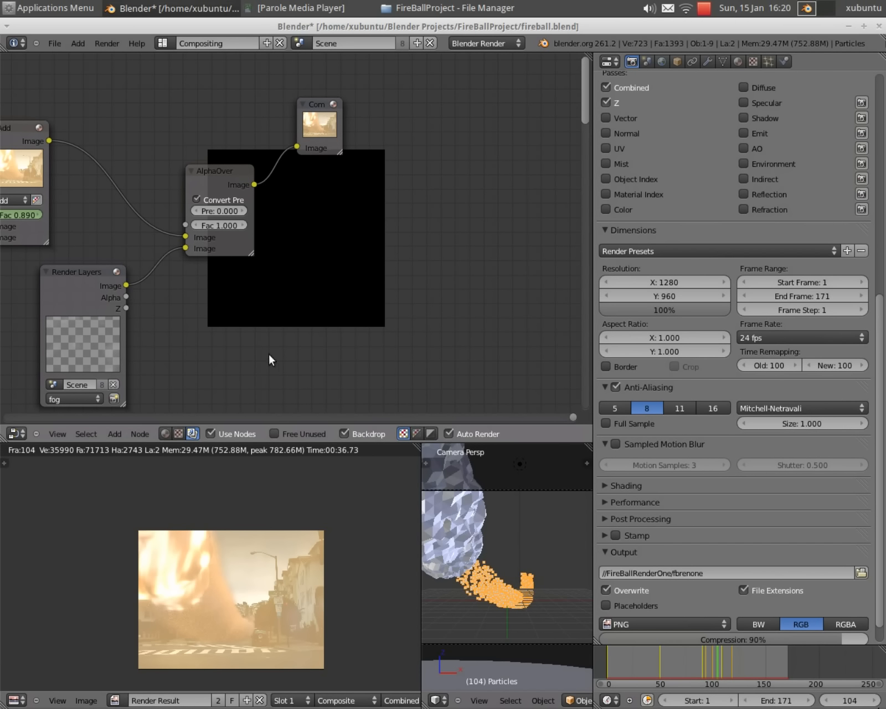
{"action": "scroll", "coordinate": [295, 289], "scroll_direction": "down", "scroll_amount": 1}
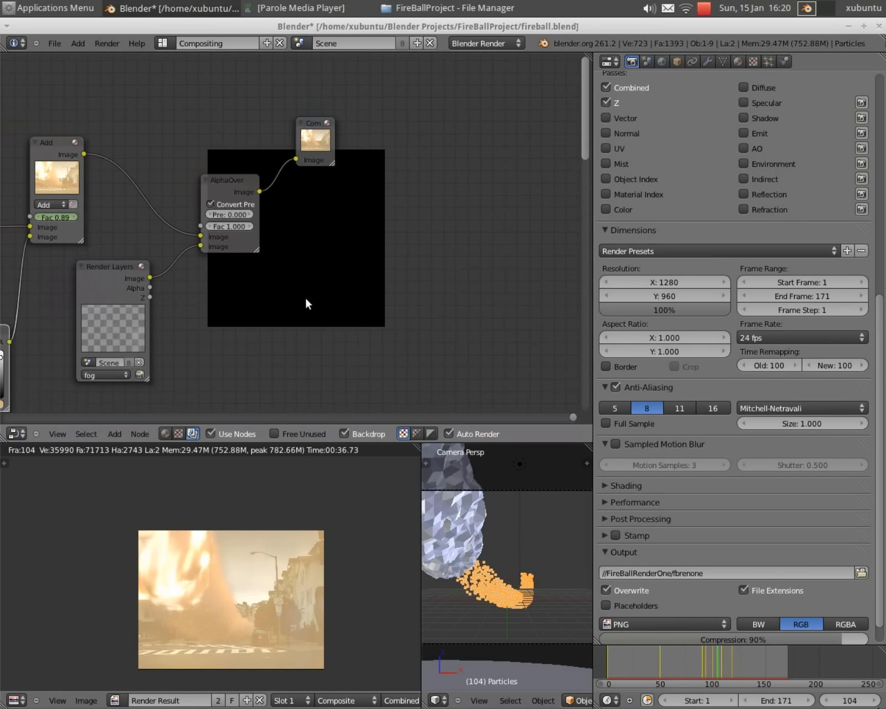
{"action": "scroll", "coordinate": [307, 303], "scroll_direction": "down", "scroll_amount": 1}
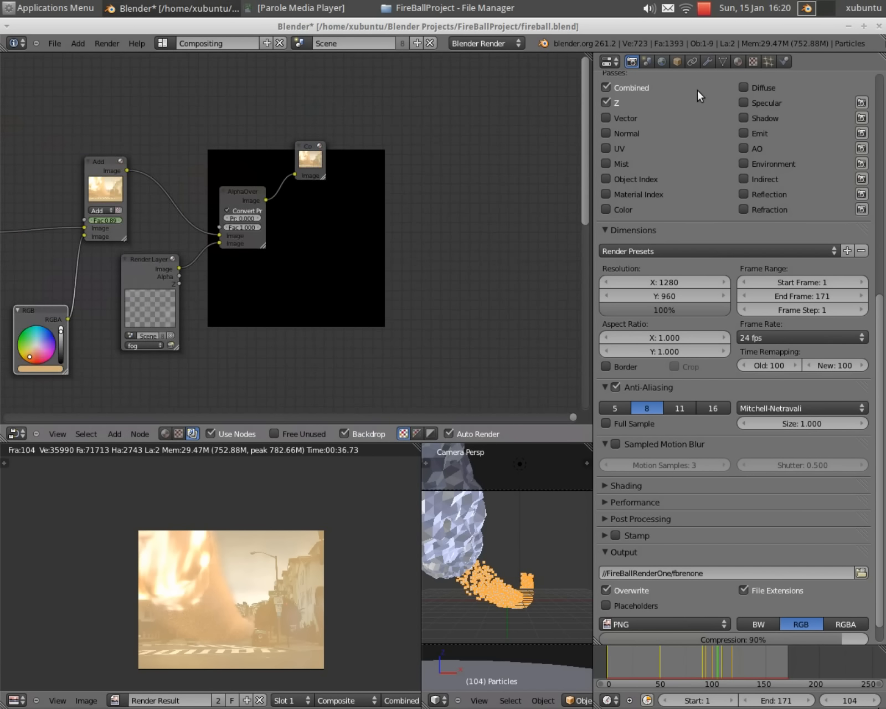
Switch to the file manager, open fireballcomposite.blend from the FireBallProject folder, and show its scene in the 3D View
{"action": "left_click", "coordinate": [879, 27]}
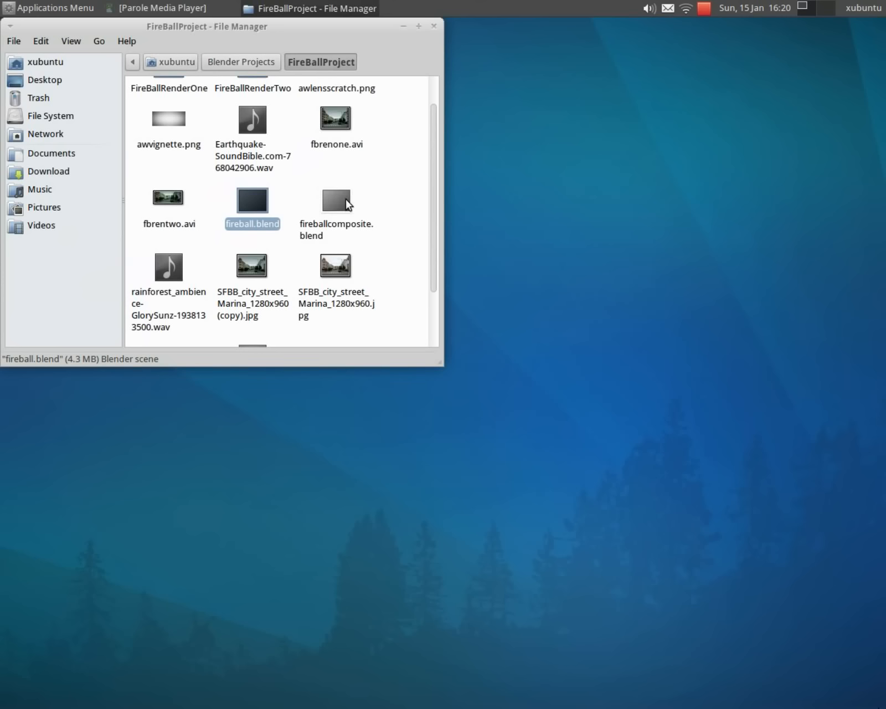
{"action": "left_click", "coordinate": [338, 206]}
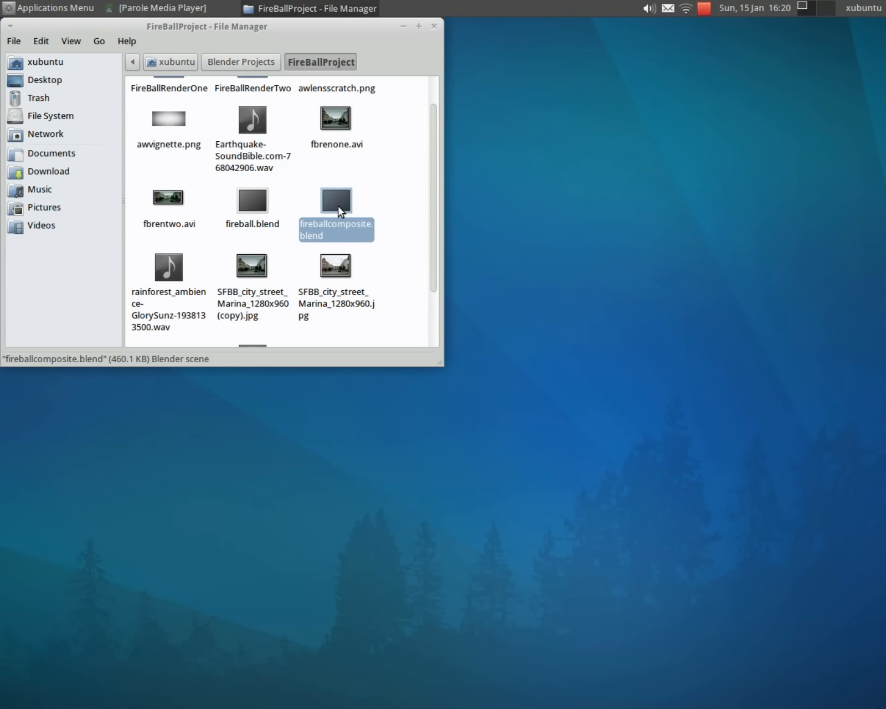
{"action": "double_click", "coordinate": [338, 207]}
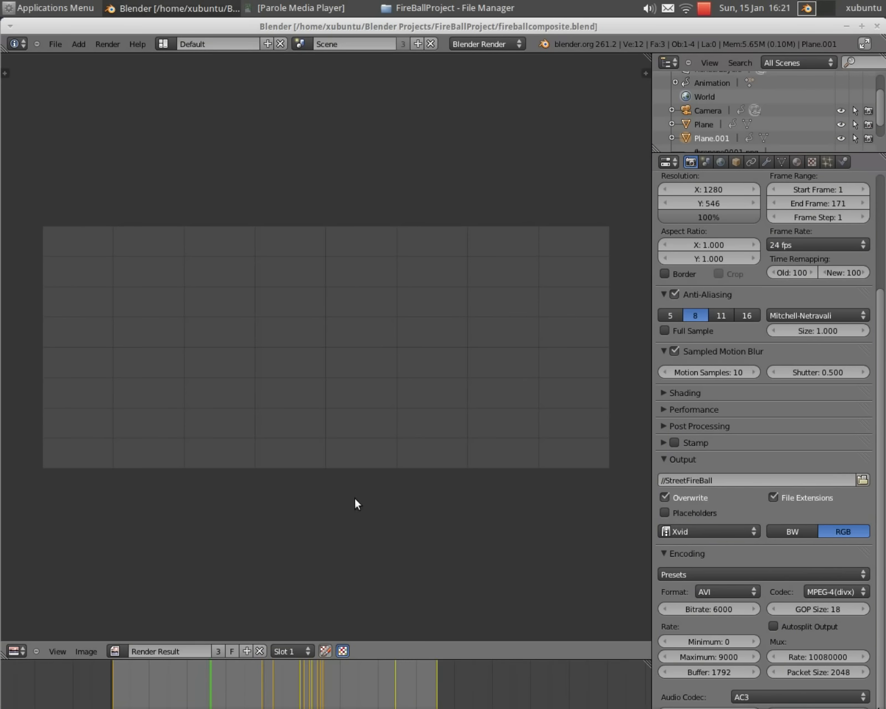
{"action": "left_click", "coordinate": [17, 651]}
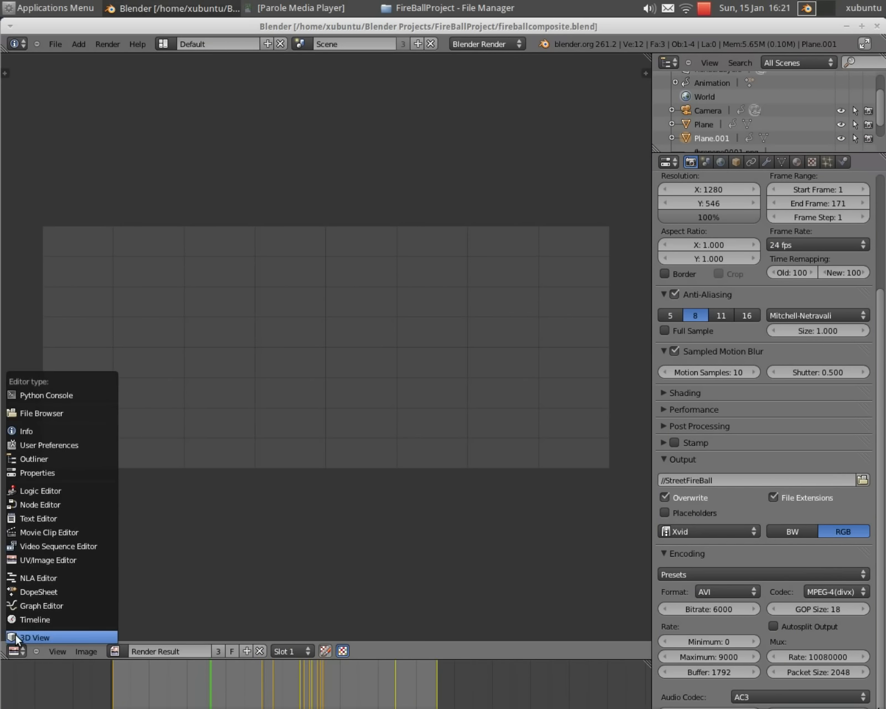
{"action": "left_click", "coordinate": [17, 638]}
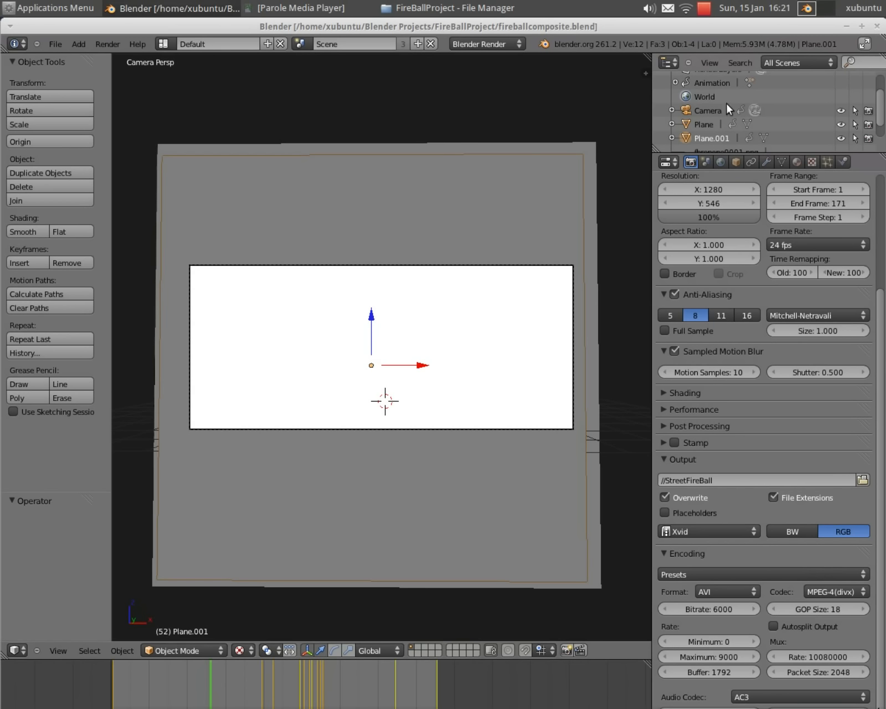
Expand the Post Processing render settings and render frame 52 with the Sequencer enabled
{"action": "scroll", "coordinate": [717, 372], "scroll_direction": "up", "scroll_amount": 2}
{"action": "left_click", "coordinate": [663, 457]}
{"action": "key", "text": "F12"}
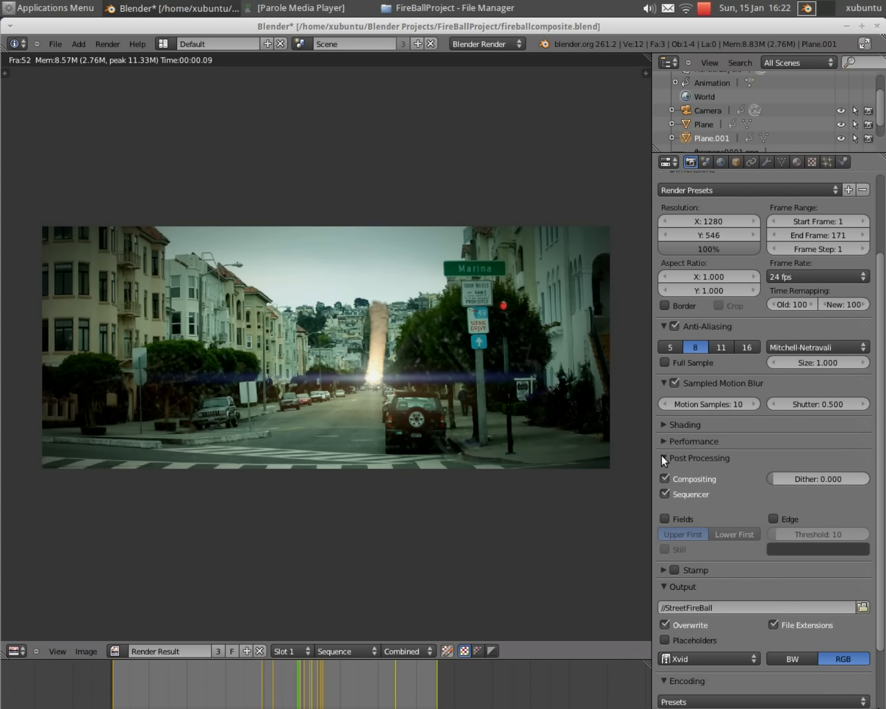
Disable the Sequencer in Post Processing and render frame 98 as an image with only Compositing active
{"action": "left_click", "coordinate": [665, 493]}
{"action": "scroll", "coordinate": [733, 202], "scroll_direction": "up", "scroll_amount": 5}
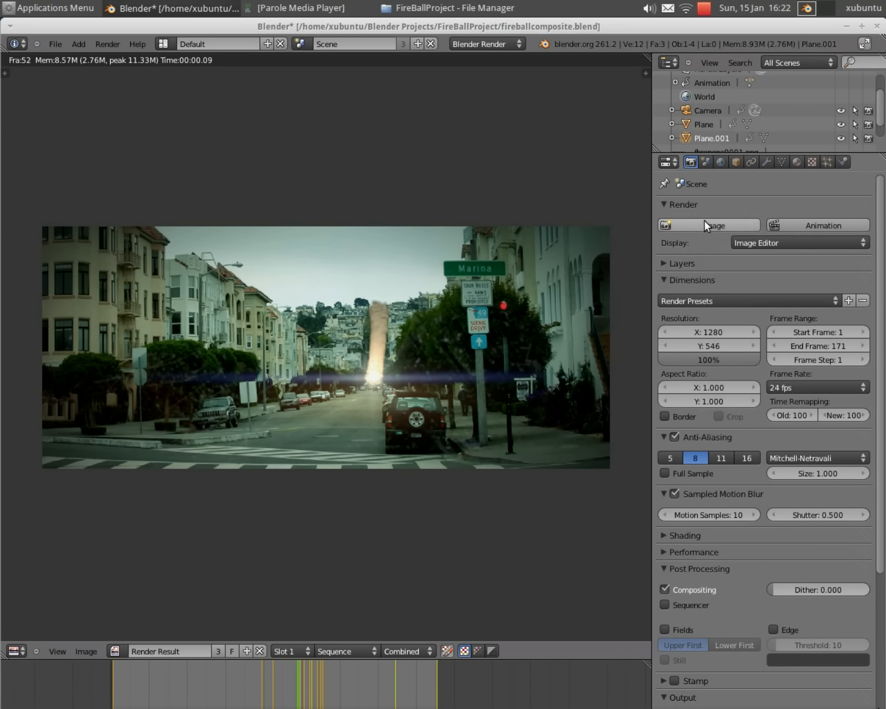
{"action": "left_click", "coordinate": [713, 225]}
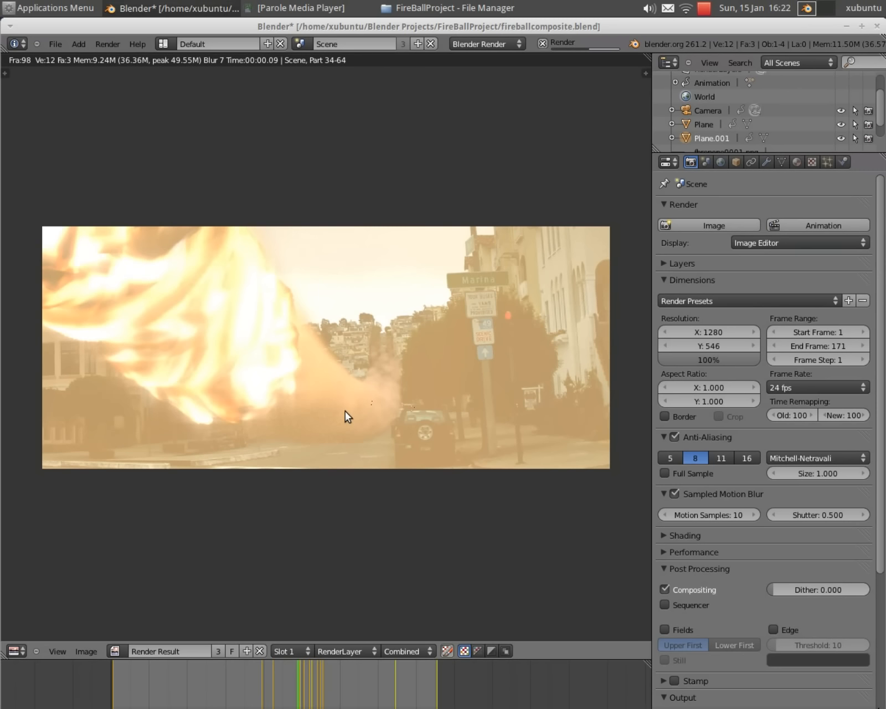
{"action": "key", "text": "Escape"}
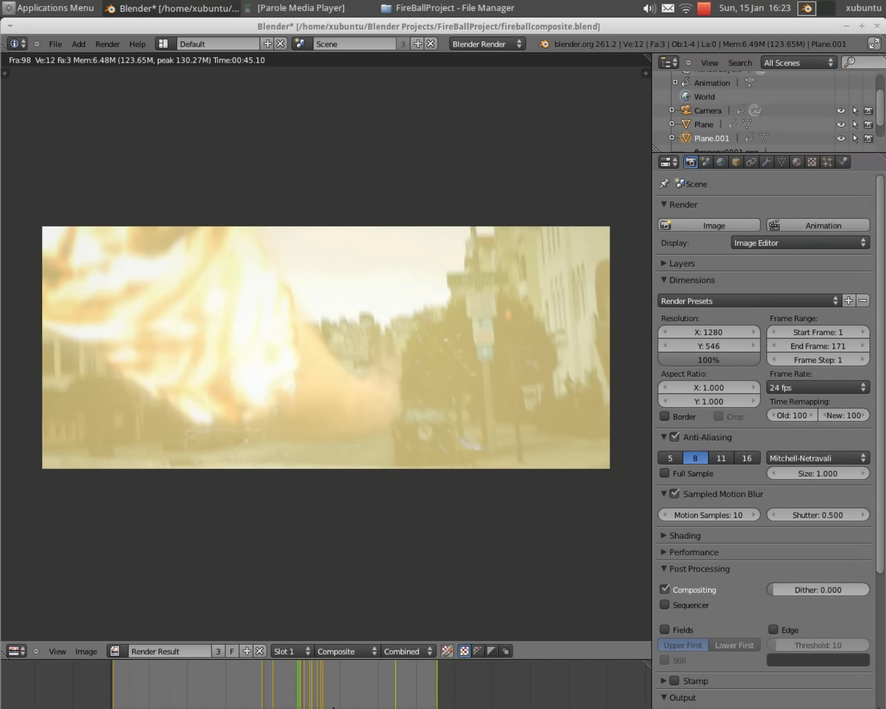
Move the timeline to frame 55, render that frame as an image and examine the composited result
{"action": "left_click", "coordinate": [216, 672]}
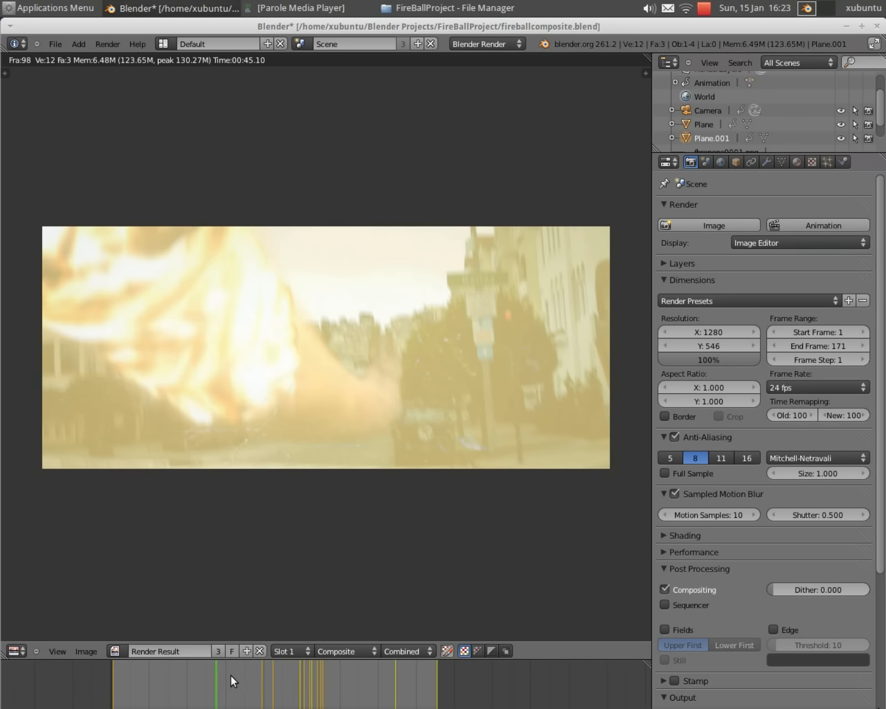
{"action": "left_click", "coordinate": [697, 226]}
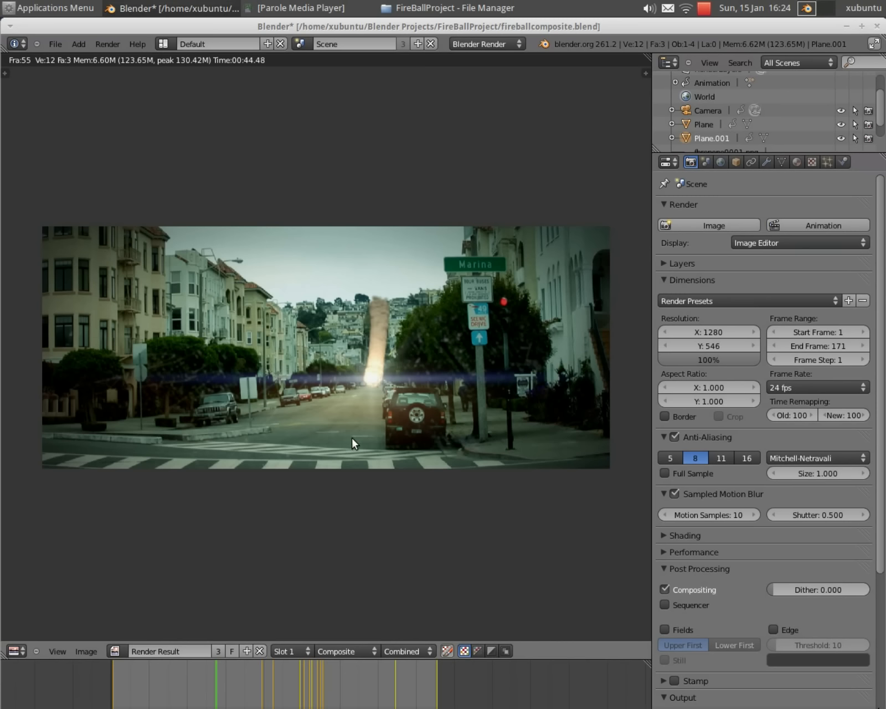
{"action": "scroll", "coordinate": [341, 481], "scroll_direction": "down", "scroll_amount": 4}
{"action": "scroll", "coordinate": [340, 482], "scroll_direction": "up", "scroll_amount": 3}
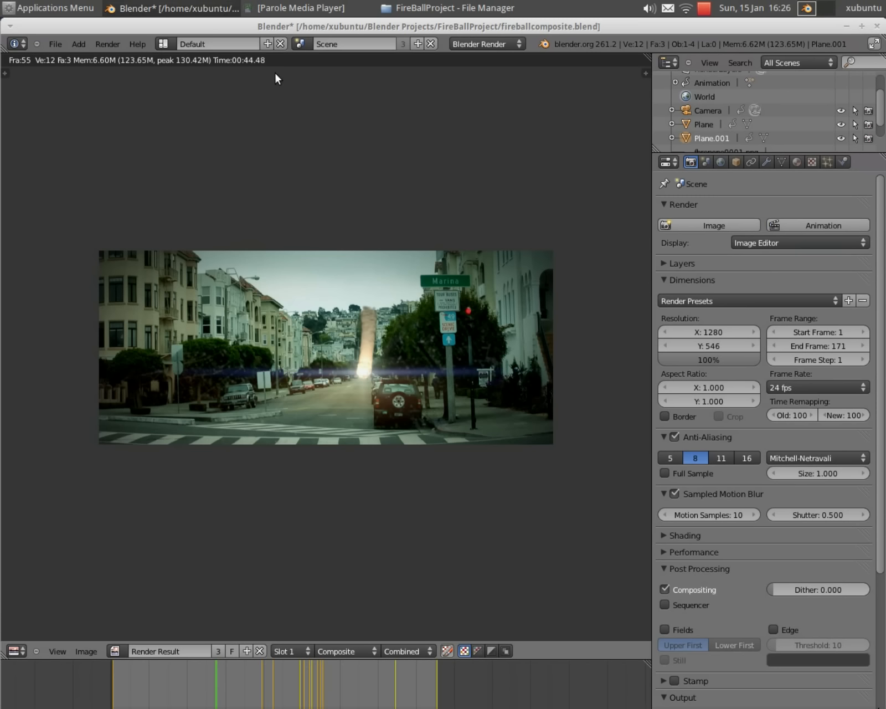
Replace the render result with the 3D View and select the camera
{"action": "left_click", "coordinate": [17, 650]}
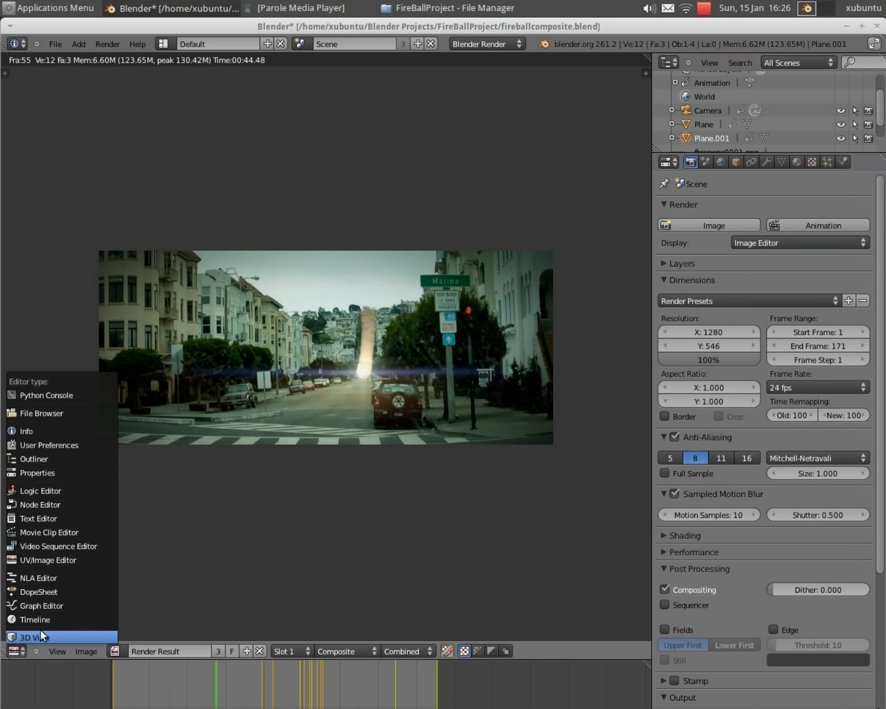
{"action": "left_click", "coordinate": [41, 637]}
{"action": "right_click", "coordinate": [370, 428]}
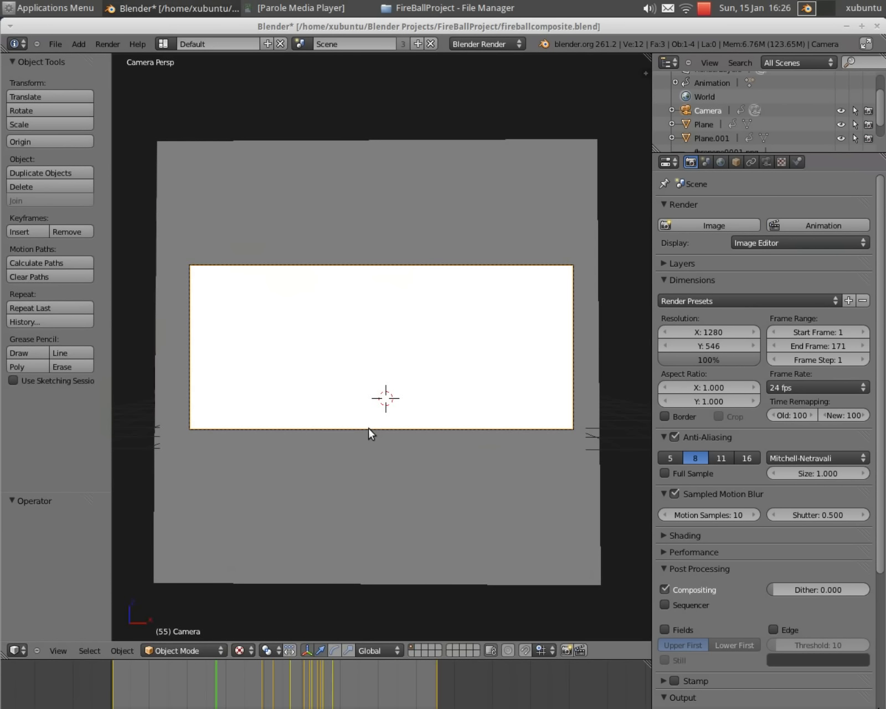
Scrub the timeline through frames 90, 102, 117, 108, 112 and 168, then back to 58, to examine the camera's shake
{"action": "left_click", "coordinate": [17, 650]}
{"action": "left_click", "coordinate": [251, 686]}
{"action": "left_click", "coordinate": [282, 676]}
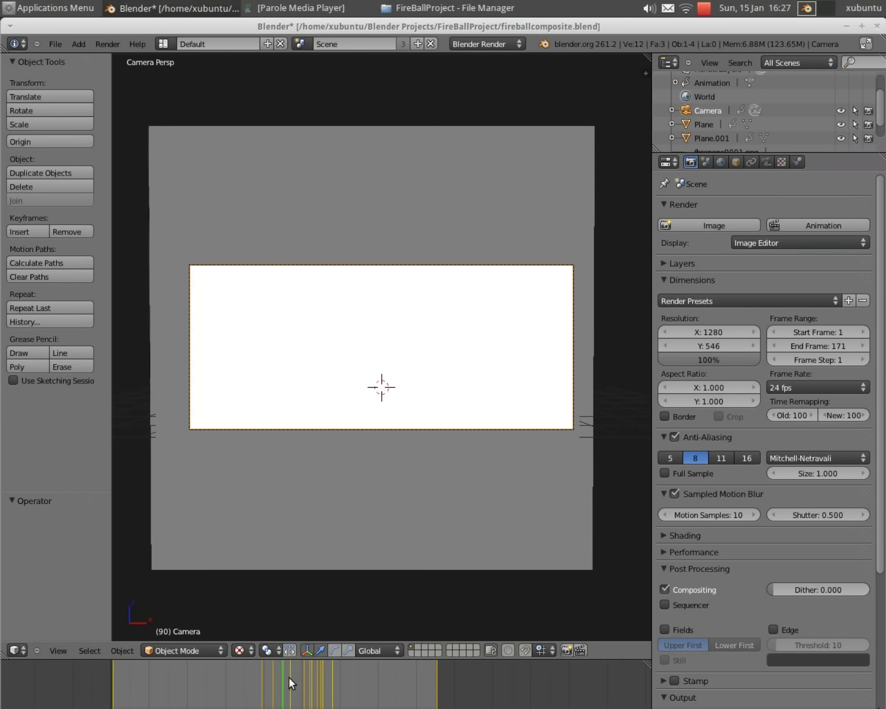
{"action": "left_click", "coordinate": [292, 678]}
{"action": "left_click", "coordinate": [305, 677]}
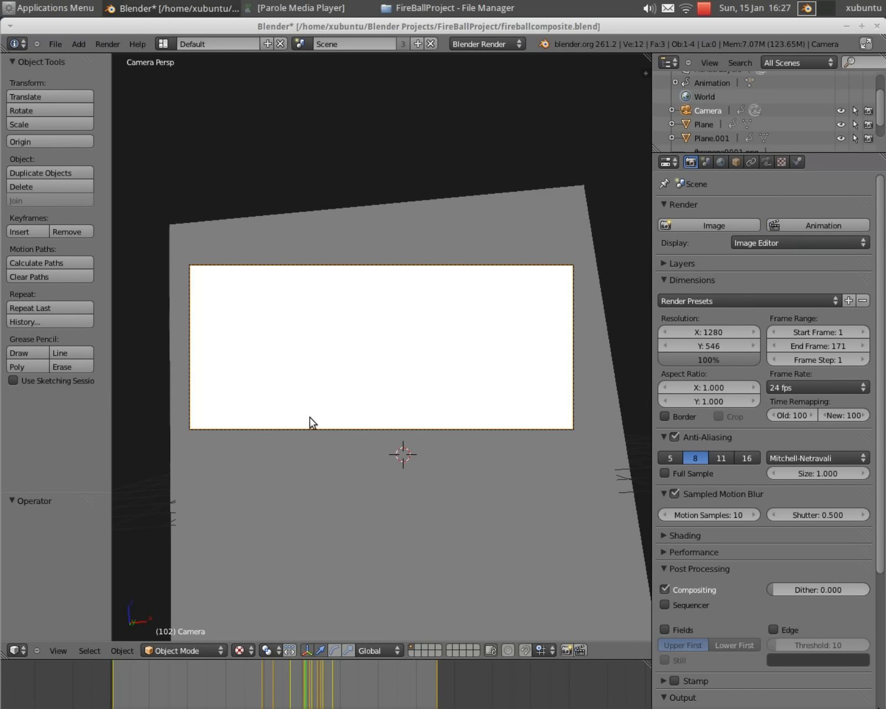
{"action": "left_click", "coordinate": [332, 689]}
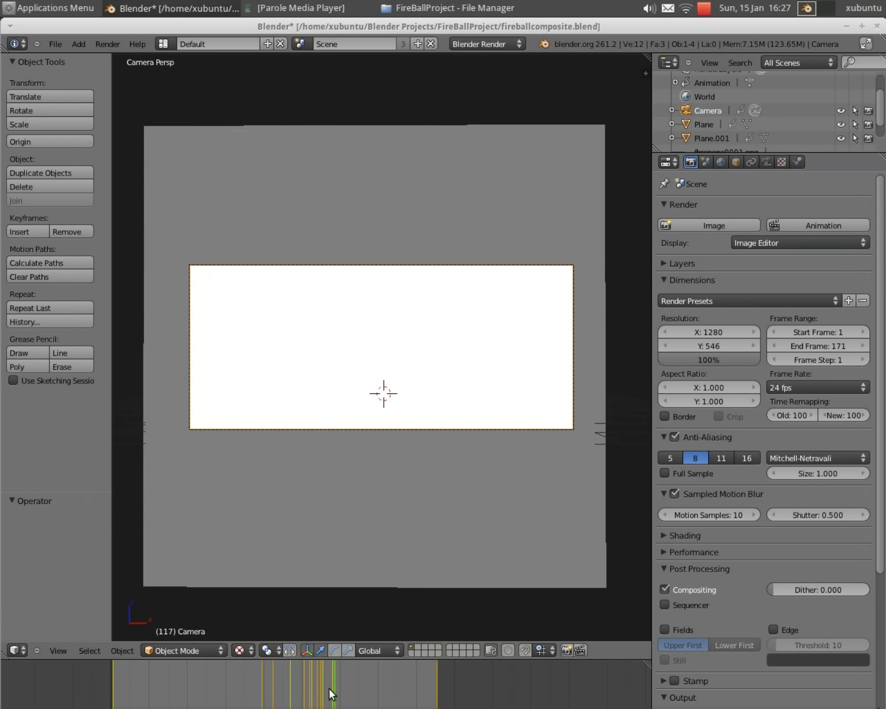
{"action": "left_click", "coordinate": [318, 684]}
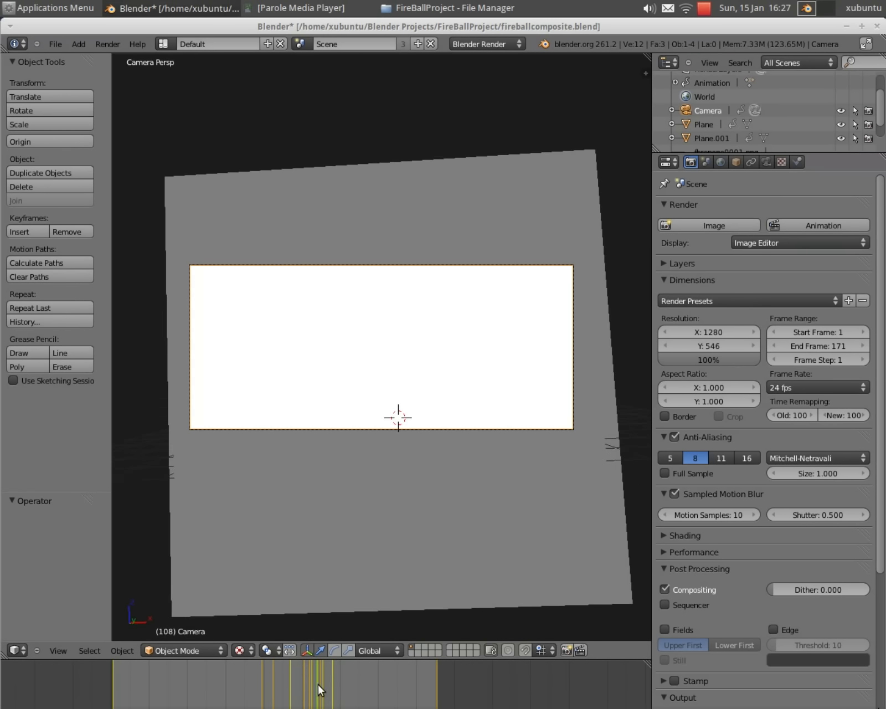
{"action": "left_click", "coordinate": [324, 686]}
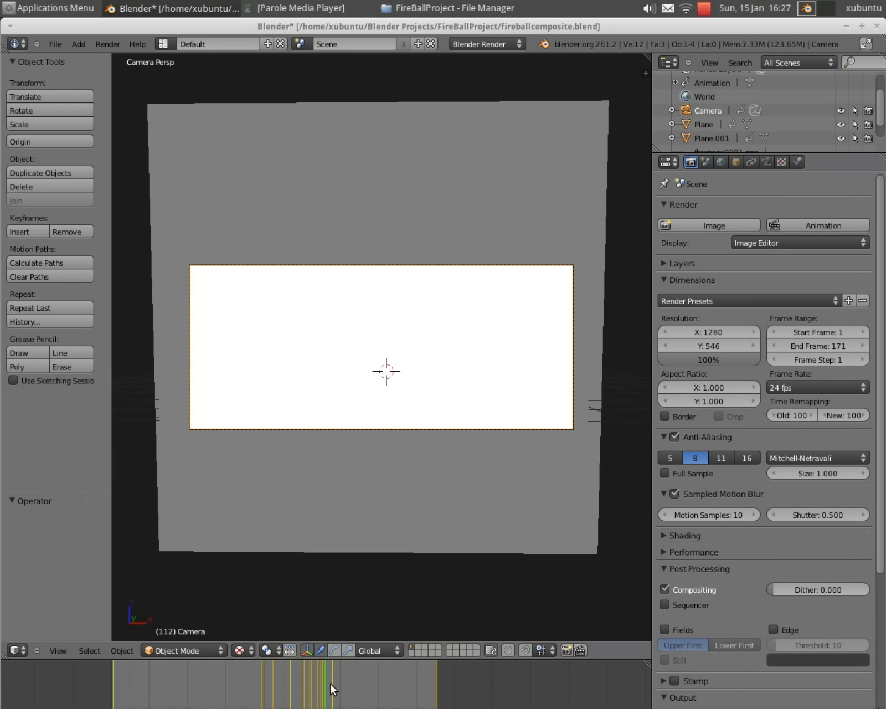
{"action": "left_click", "coordinate": [338, 685]}
{"action": "left_click", "coordinate": [431, 682]}
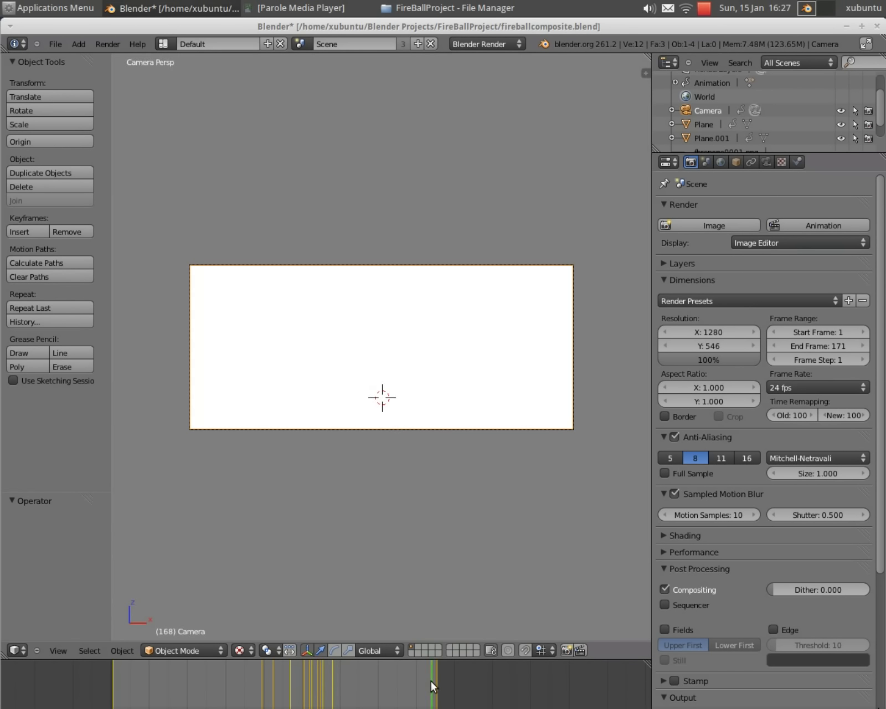
{"action": "left_click", "coordinate": [221, 673]}
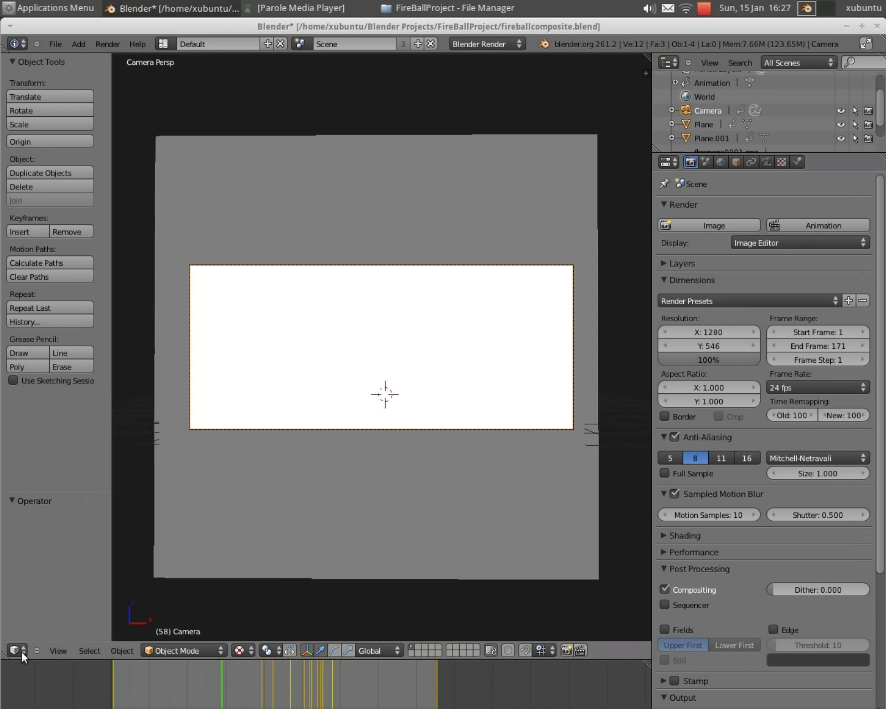
Open the camera's rotation curves in the Graph Editor and make the X Euler Rotation curve with its Noise modifier visible
{"action": "left_click", "coordinate": [22, 650]}
{"action": "left_click", "coordinate": [34, 604]}
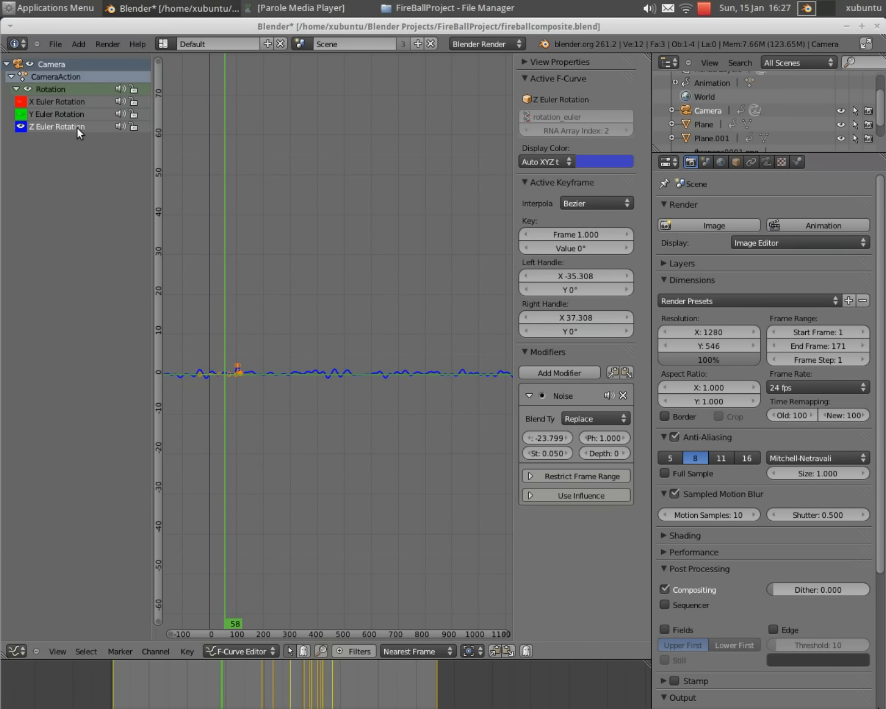
{"action": "left_click", "coordinate": [86, 101]}
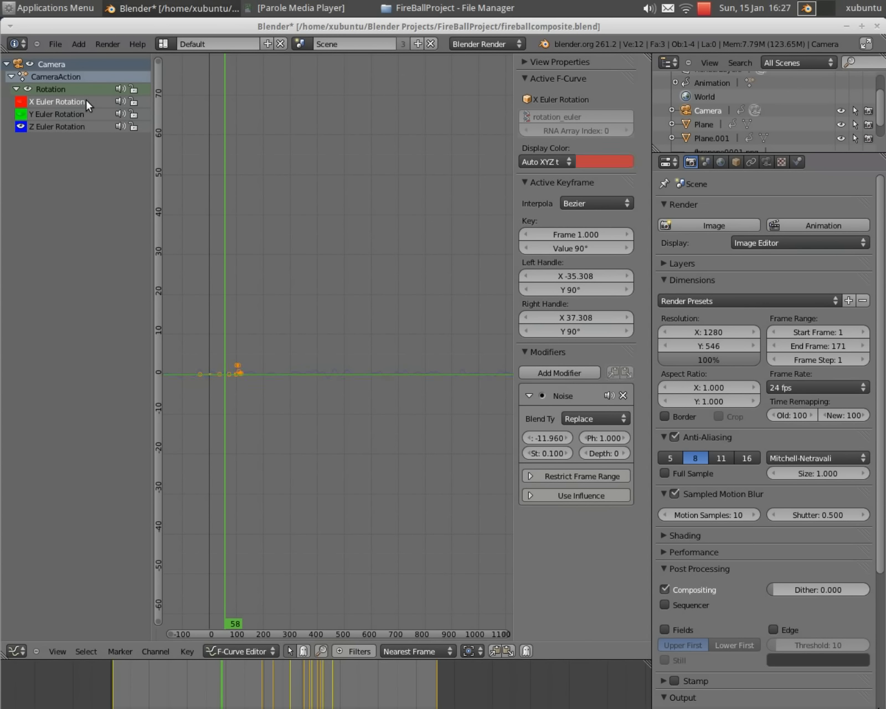
{"action": "scroll", "coordinate": [376, 349], "scroll_direction": "down", "scroll_amount": 5}
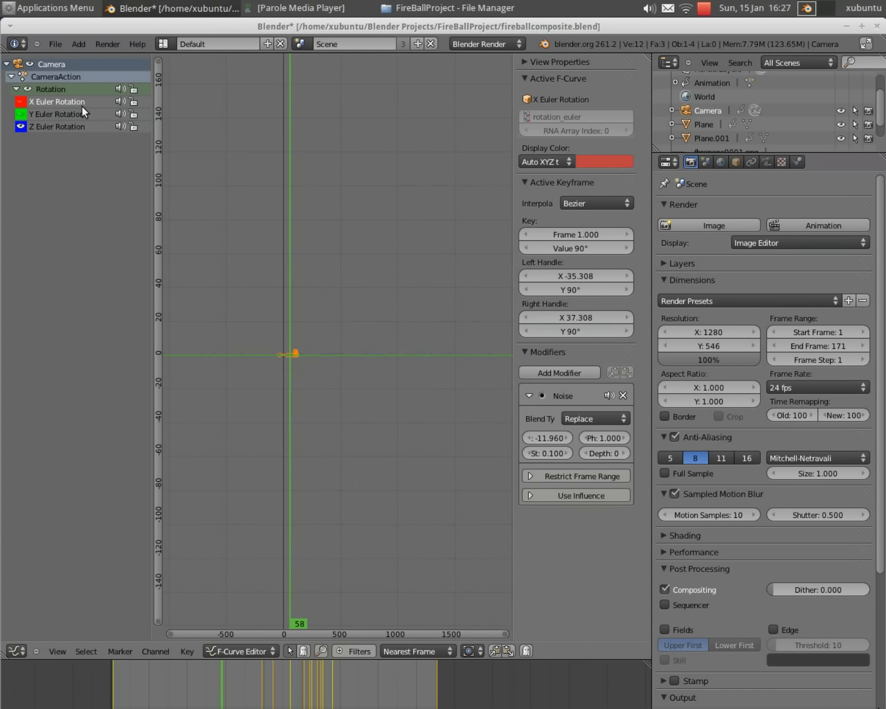
{"action": "left_click", "coordinate": [20, 101]}
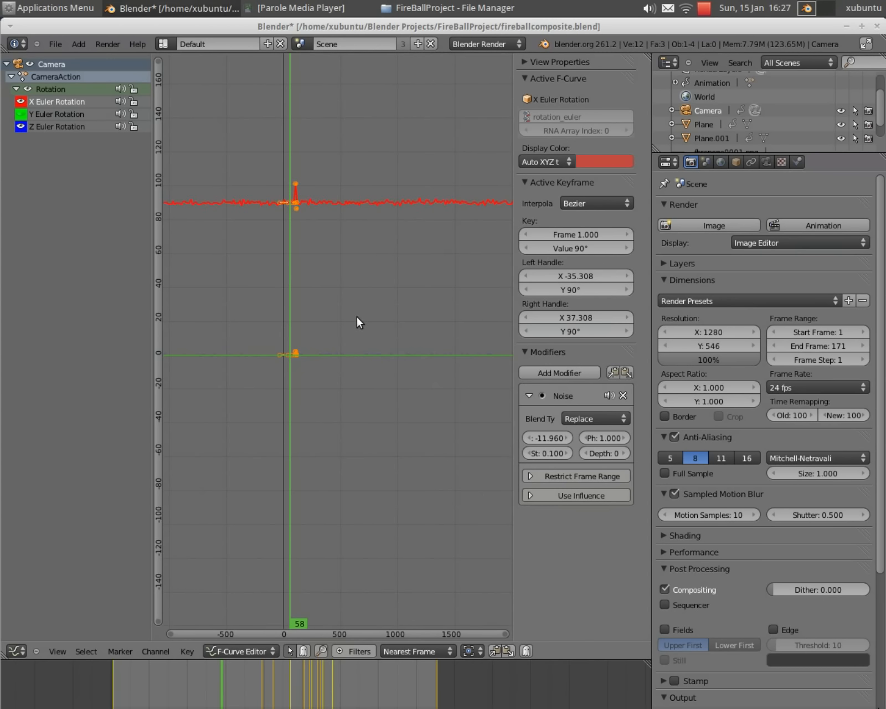